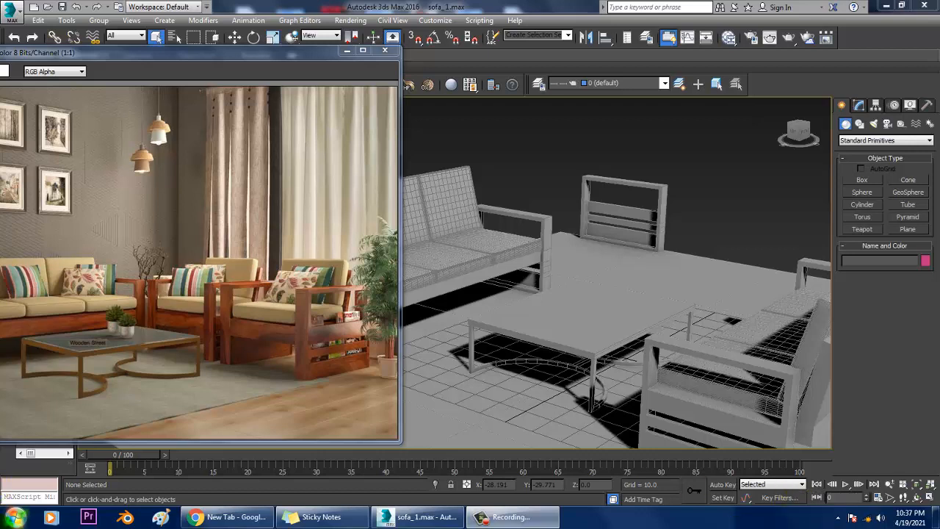
Rotate the free-standing armrest frame behind the coffee table a quarter turn about the vertical axis
middle_click_drag(643, 338, 649, 314, "alt")
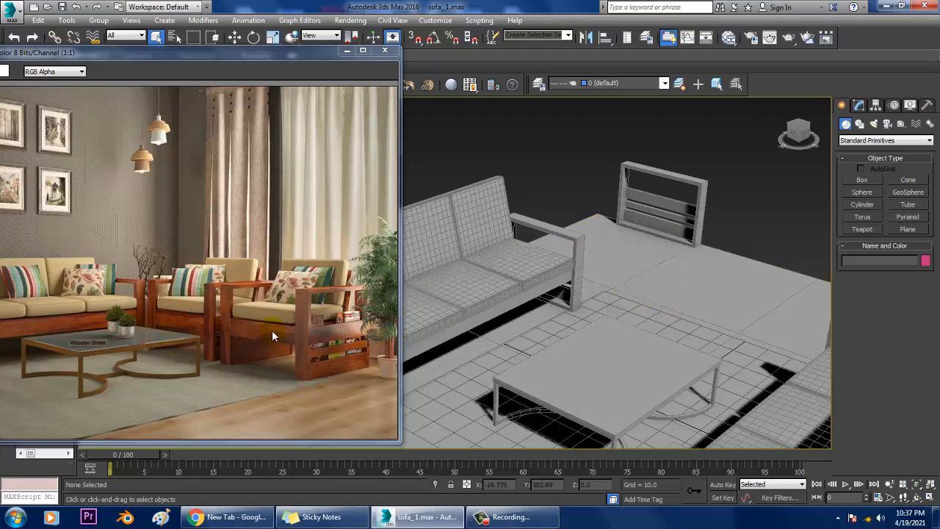
scroll(208, 313, "up", 1)
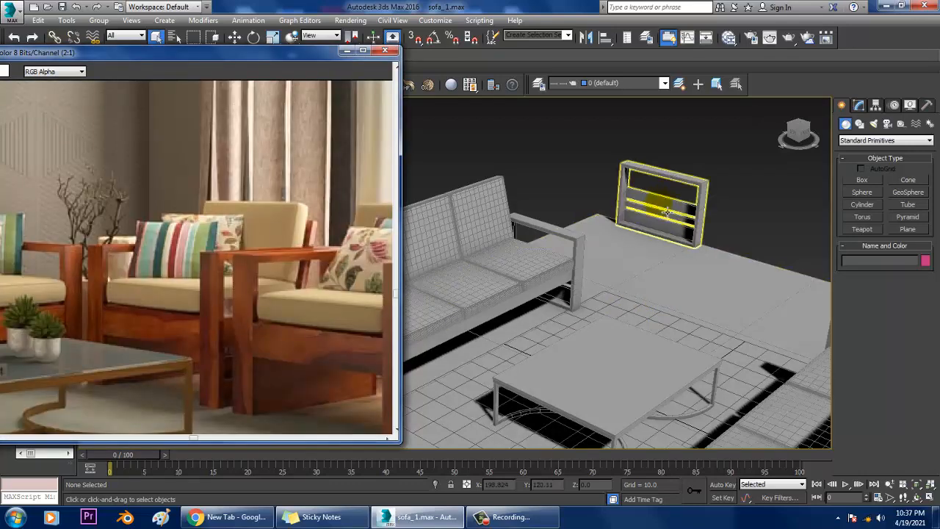
left_click(724, 245)
key("e")
middle_click_drag(724, 245, 703, 244, "alt")
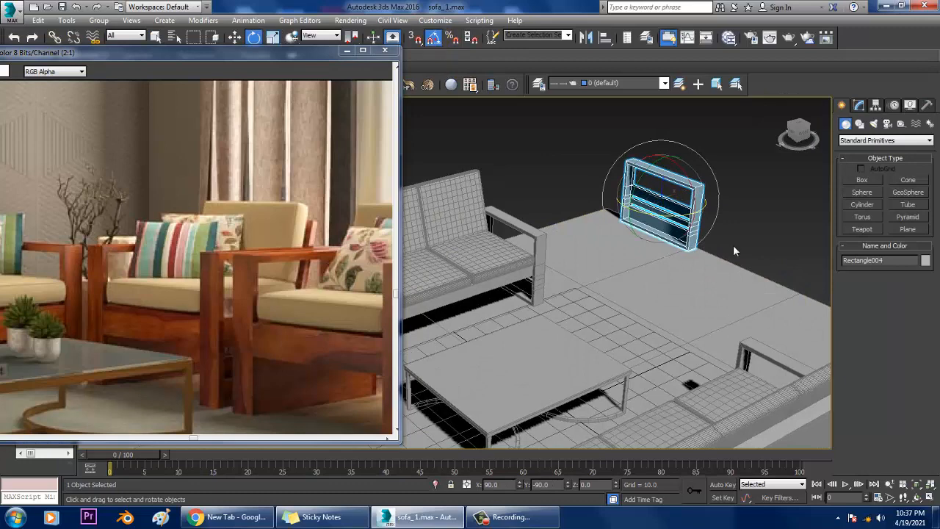
left_click_drag(670, 222, 625, 217)
Move the rotated armrest frame to the open floor beside the end of the long sofa
key("w")
middle_click_drag(625, 216, 601, 264, "alt")
mouse_move(547, 225)
left_mouse_down()
mouse_move(696, 258)
mouse_move(668, 263)
left_mouse_up()
left_click(530, 306)
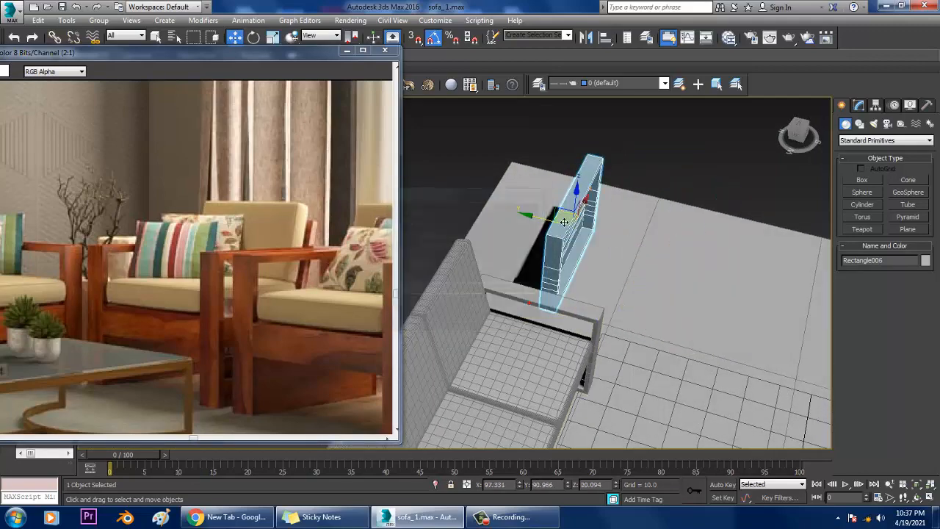
Mirror the armrest frame as a copy on the Y axis and move it along Y to form the armchair's opposite side
left_click(587, 38)
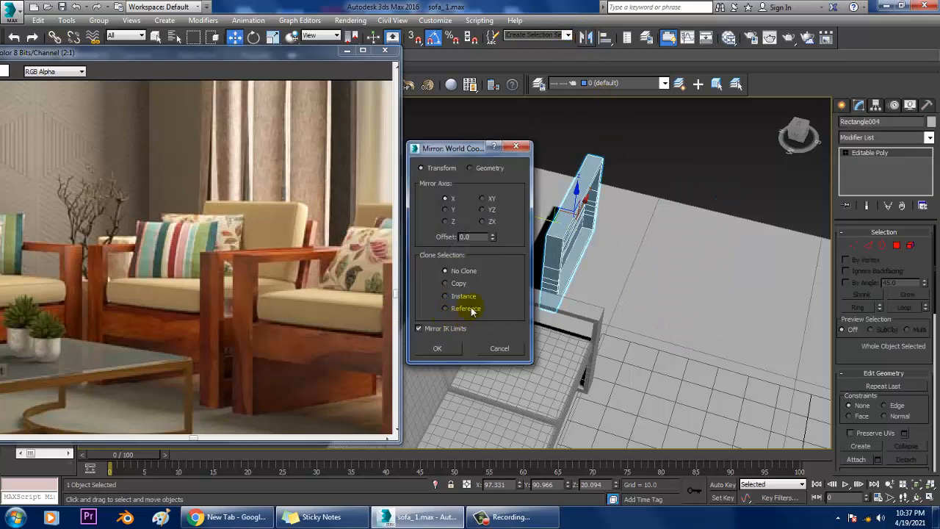
left_click(445, 284)
left_click(447, 210)
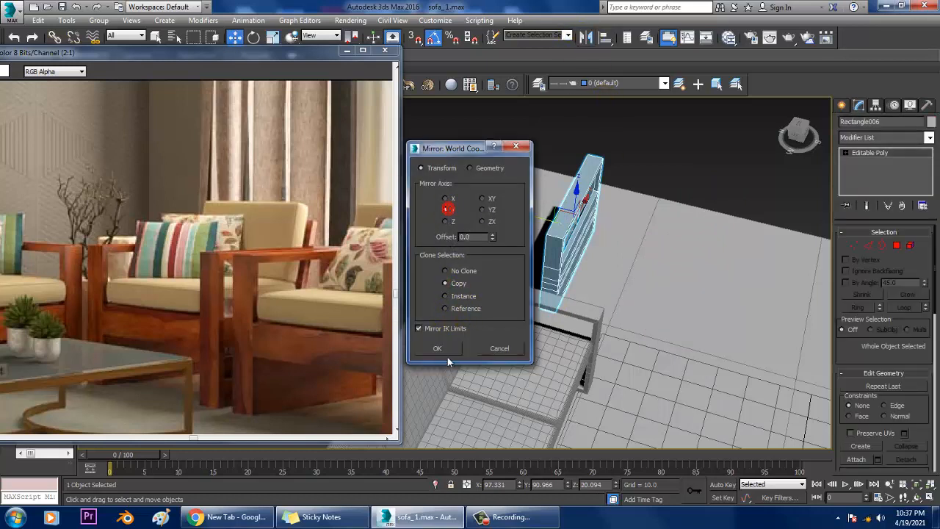
left_click(439, 349)
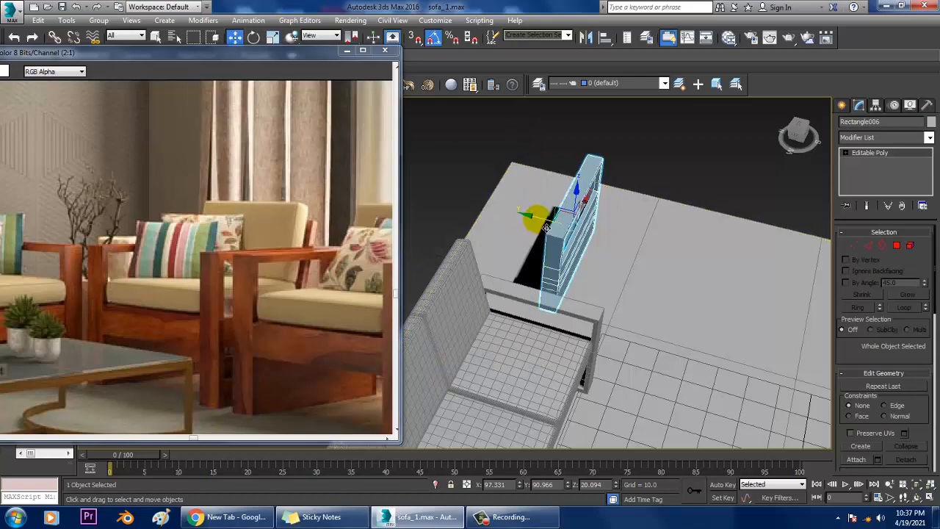
left_click_drag(540, 211, 687, 266)
middle_click_drag(679, 294, 705, 257, "alt")
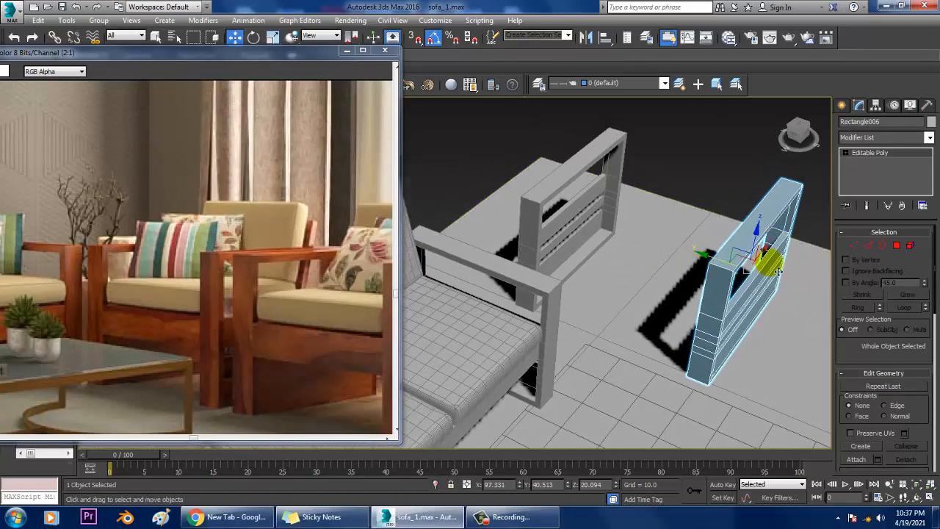
Attach the two armrest frames into one object and bridge their facing upper panel polygons to form the seat
left_click(858, 460)
left_click(581, 172)
middle_click_drag(581, 172, 756, 221, "alt")
key("4")
left_click(576, 226)
left_click(762, 217, "ctrl")
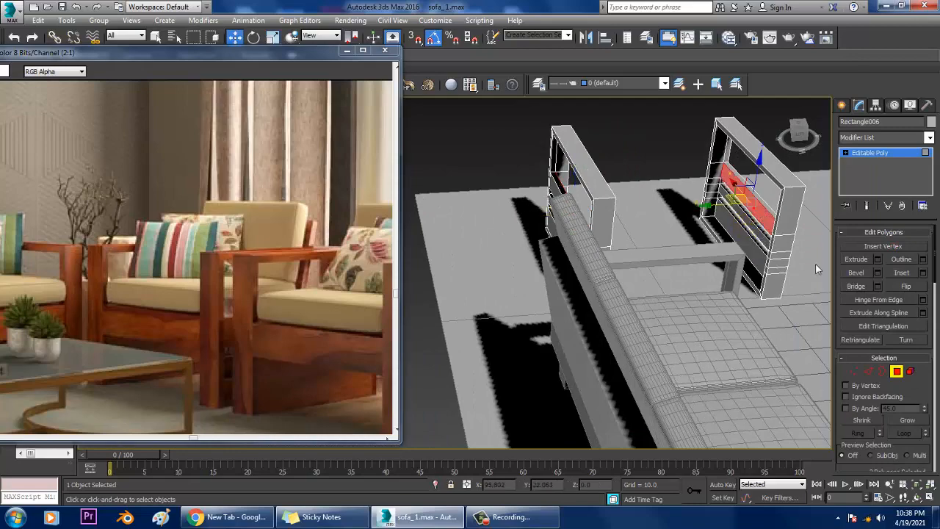
left_click(857, 286)
Bridge the facing inner polygons of the two back posts to extend the seat panel between them
middle_click_drag(632, 242, 657, 241, "alt")
left_click(498, 208)
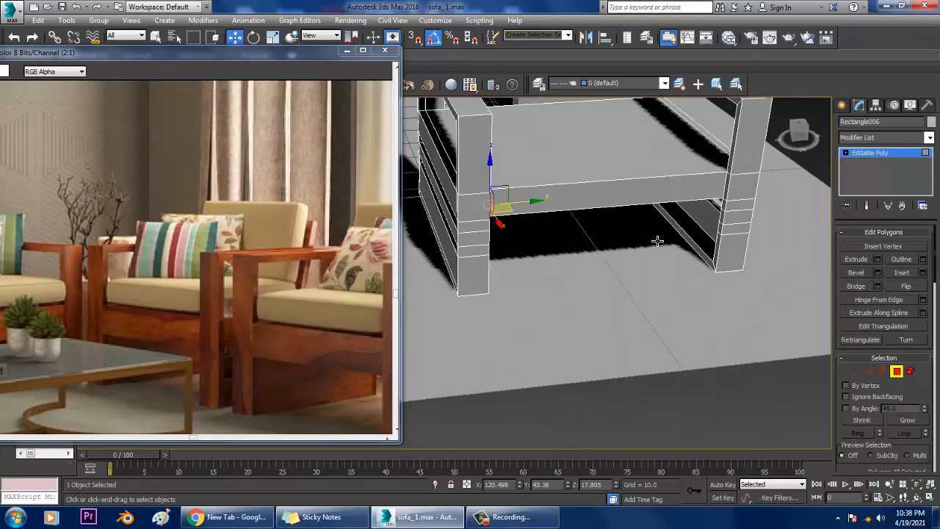
left_click(724, 200)
left_click(728, 188, "alt")
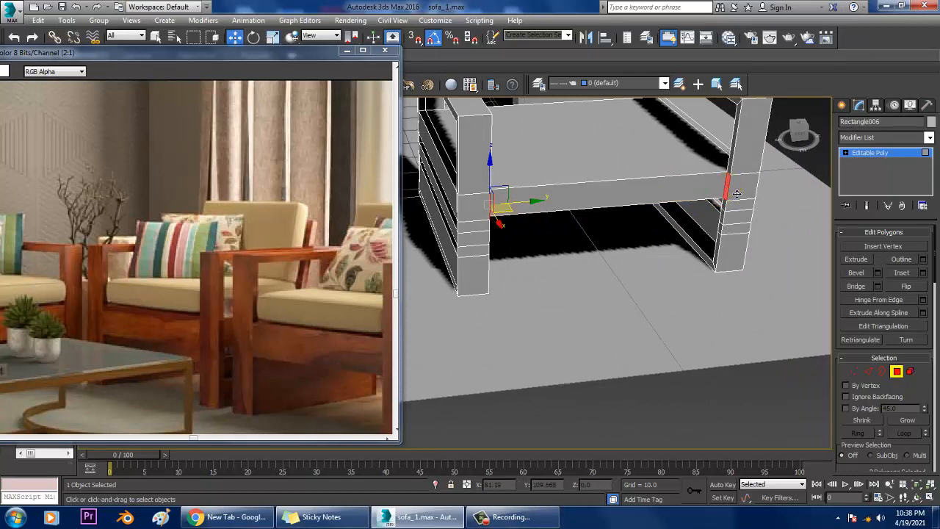
left_click(864, 288)
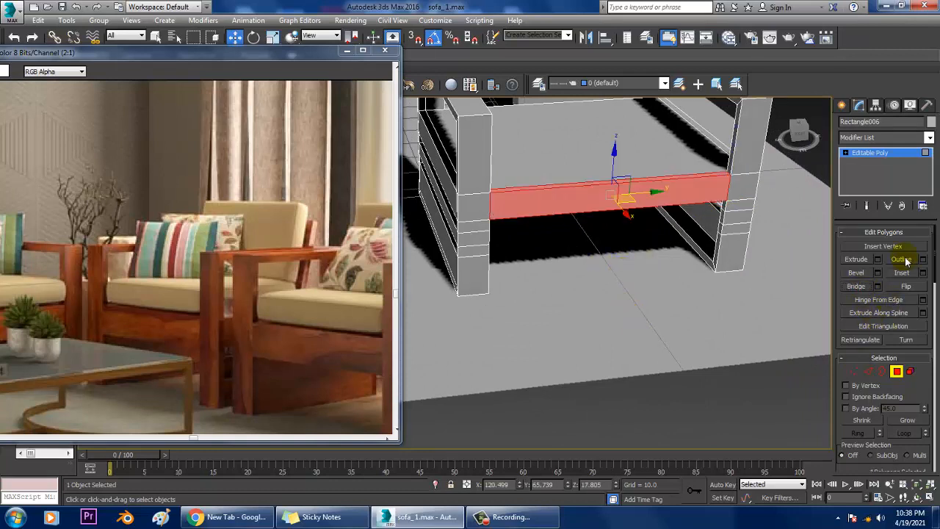
Extrude only the outer back face of the seat rail slightly past the back posts
middle_click_drag(593, 248, 659, 252, "alt")
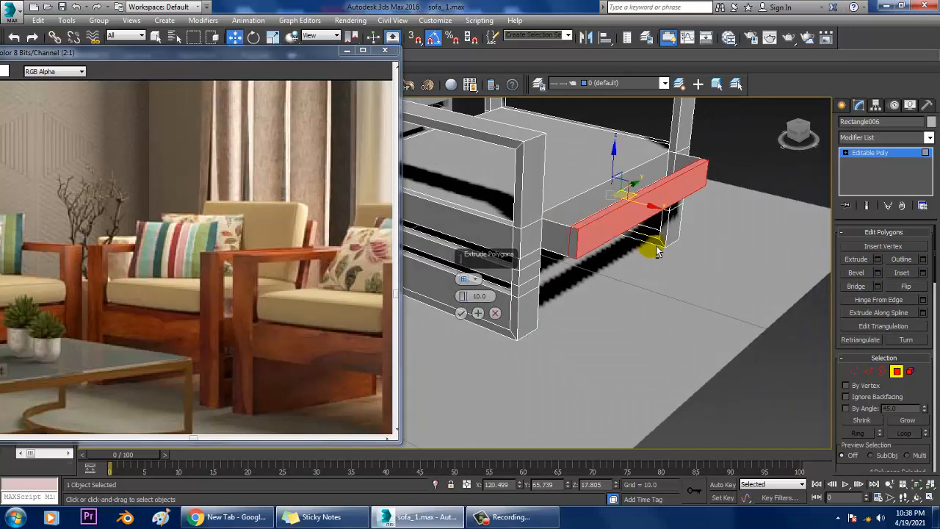
left_click(494, 314)
left_click(672, 254)
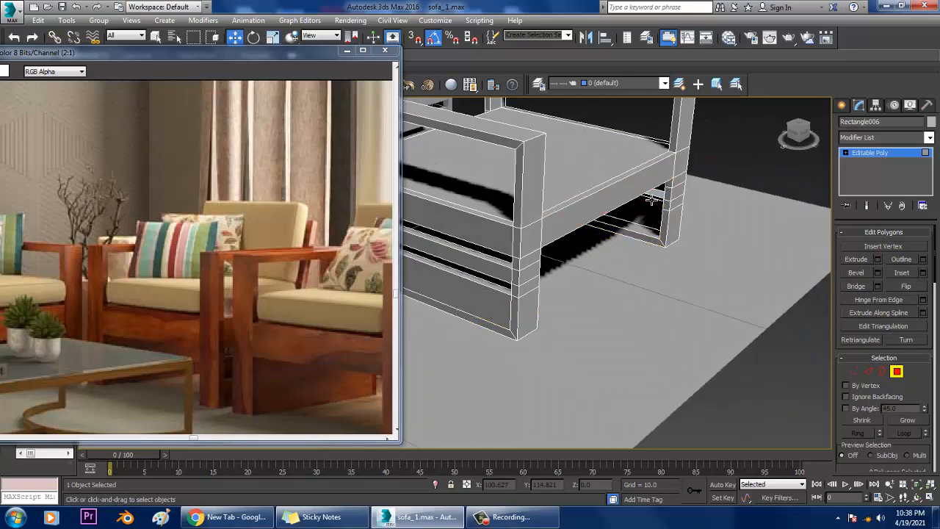
left_click(650, 195)
left_click(878, 259)
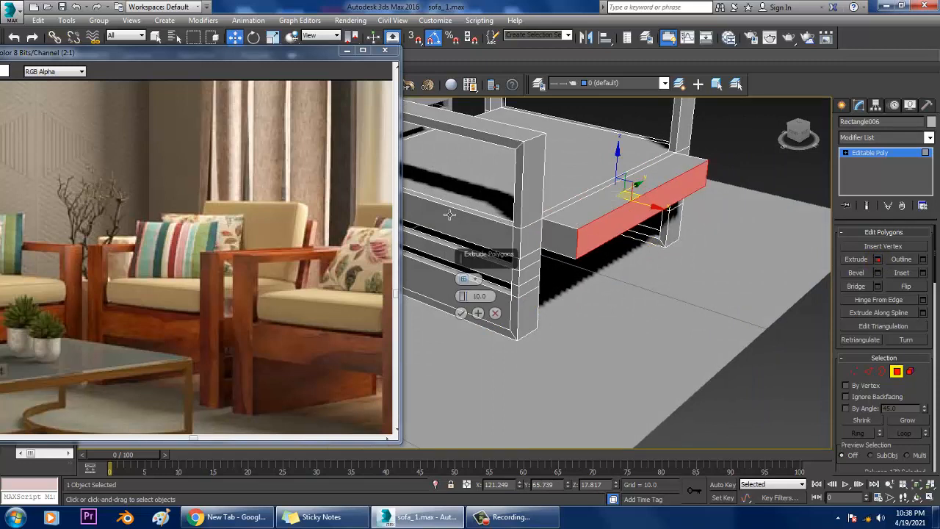
middle_click_drag(635, 257, 618, 262, "alt")
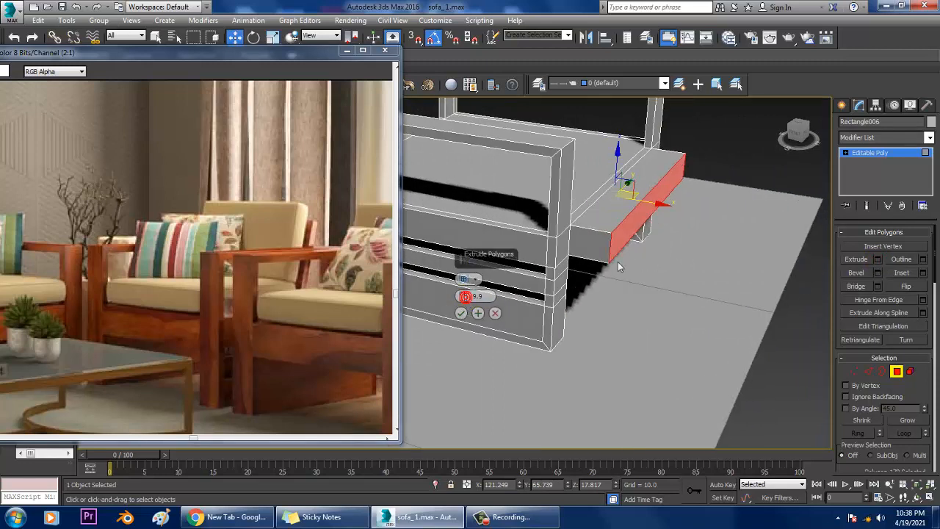
left_click_drag(473, 296, 485, 338)
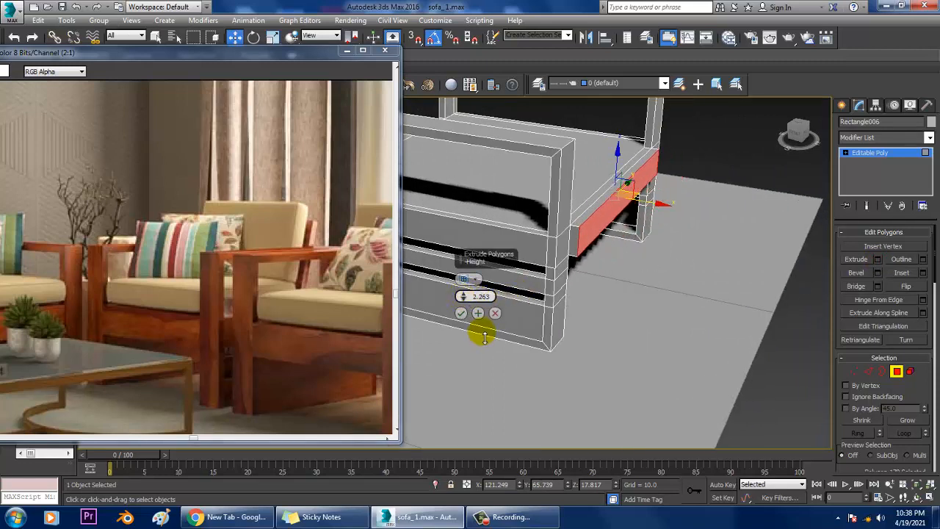
left_click(462, 314)
scroll(647, 264, "down", 4)
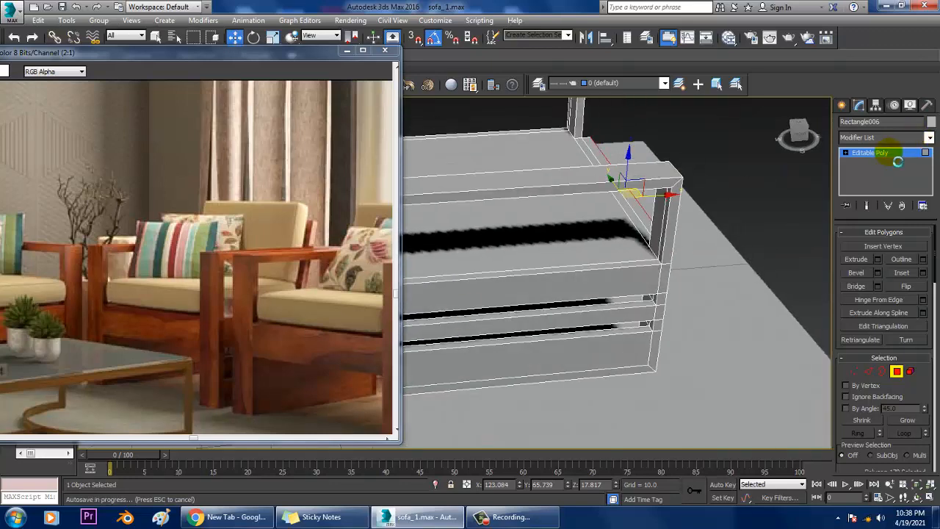
key("4")
Make one copy of the long sofa's end seat cushion and place it over the armchair frame
scroll(697, 248, "down", 2)
middle_click_drag(698, 247, 526, 238, "alt")
left_click(514, 245)
scroll(529, 237, "up", 2)
mouse_move(529, 239)
left_mouse_down()
mouse_move(688, 153)
mouse_move(663, 174)
left_mouse_up()
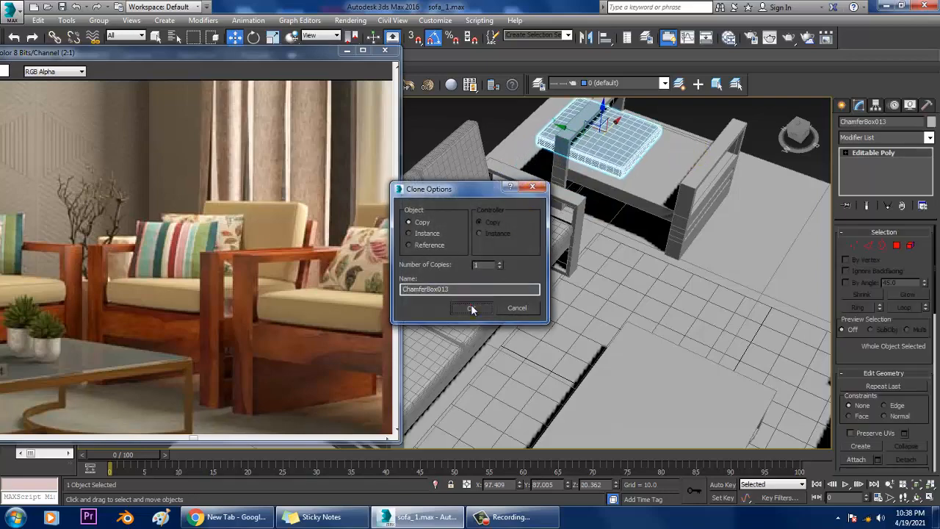
left_click(471, 308)
Resize and position the copied seat cushion so it rests on the armchair seat between the armrests
mouse_move(514, 279)
middle_mouse_down("alt")
mouse_move(647, 221)
mouse_move(678, 227)
mouse_move(630, 210)
mouse_move(652, 213)
mouse_move(634, 214)
mouse_move(667, 181)
mouse_move(678, 182)
middle_mouse_up("alt")
key("e")
key("r")
key("w")
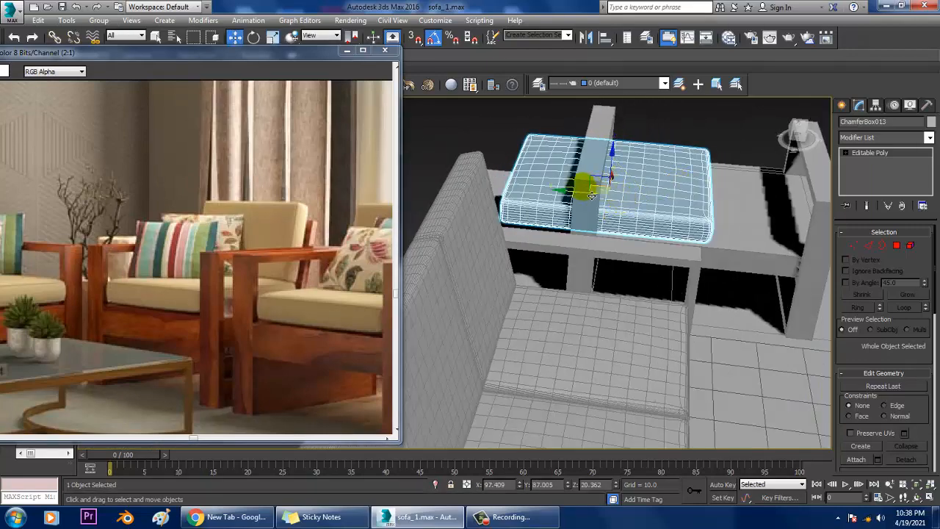
middle_click_drag(590, 203, 815, 253, "alt")
Extrude the top polygon of the armchair's back rail upward by about 22 to form the backrest
left_click(743, 257)
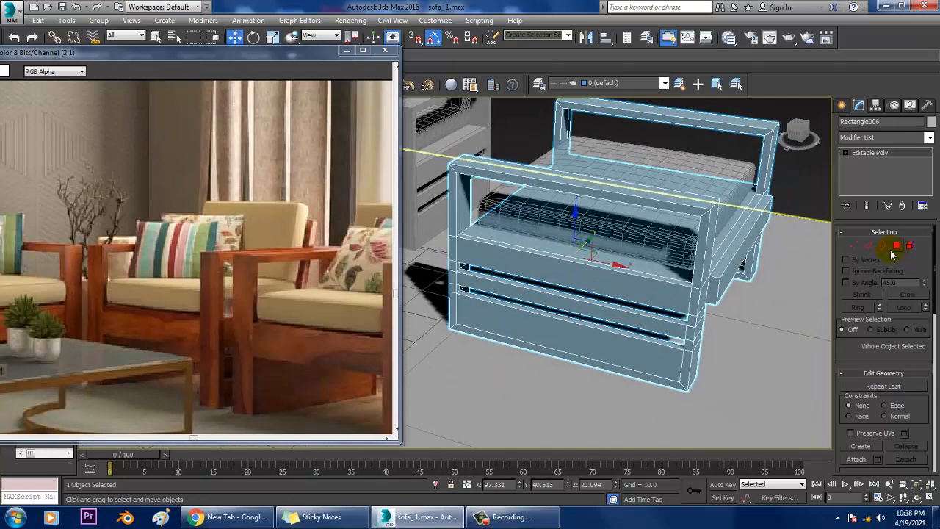
left_click(897, 246)
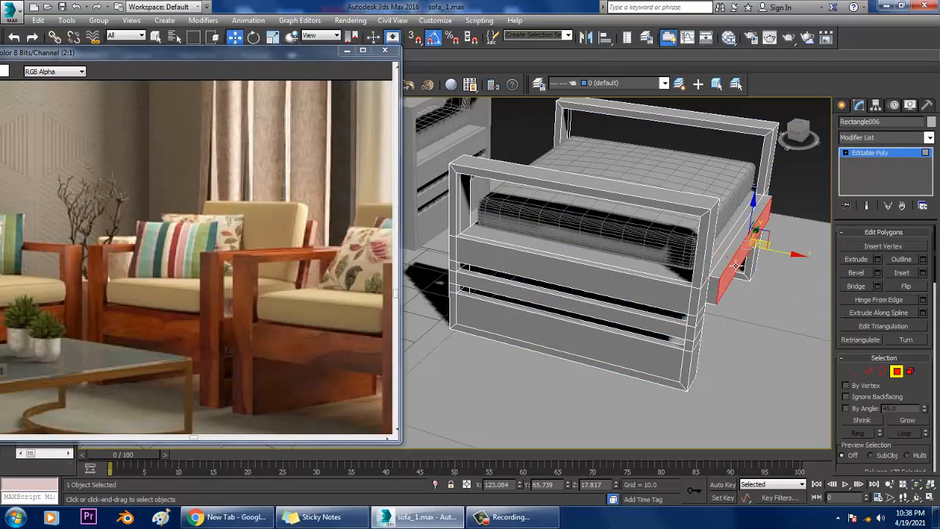
left_click(741, 239)
left_click(878, 258)
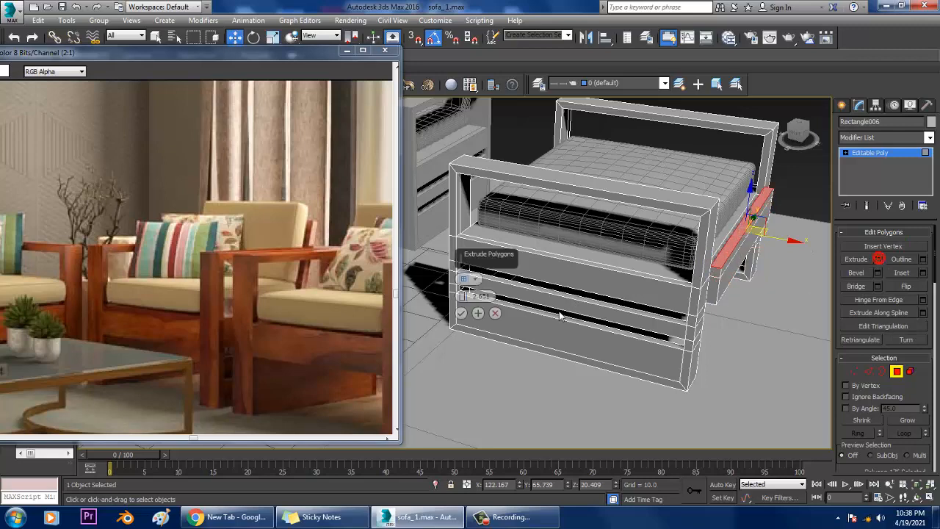
left_click_drag(464, 296, 476, 168)
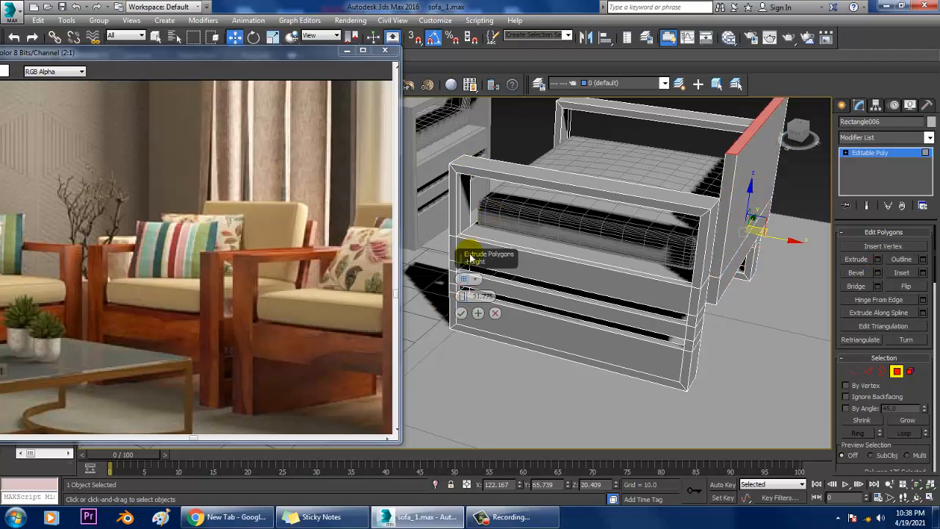
left_click(462, 313)
Slant the backrest by moving its top polygon about 3 backward along X and rotating it about the Y axis
middle_click_drag(462, 313, 711, 213, "alt")
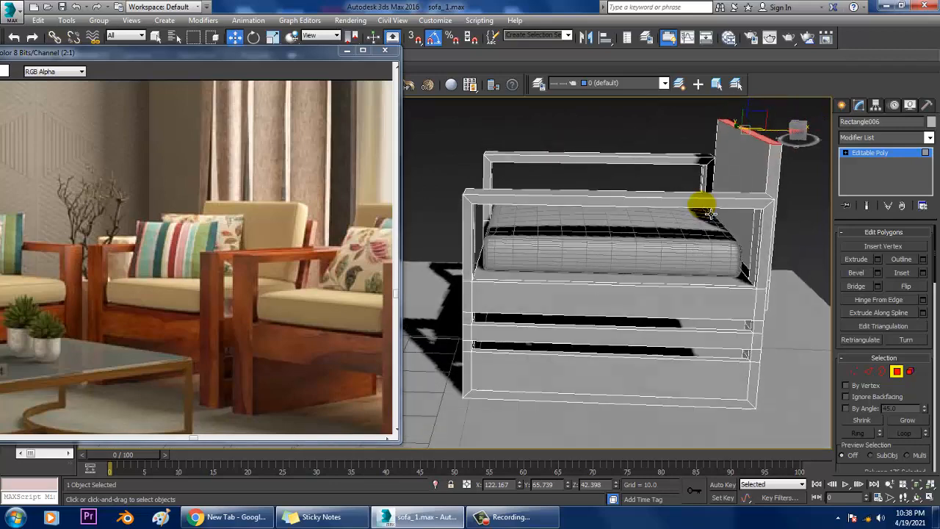
left_click_drag(780, 139, 795, 137)
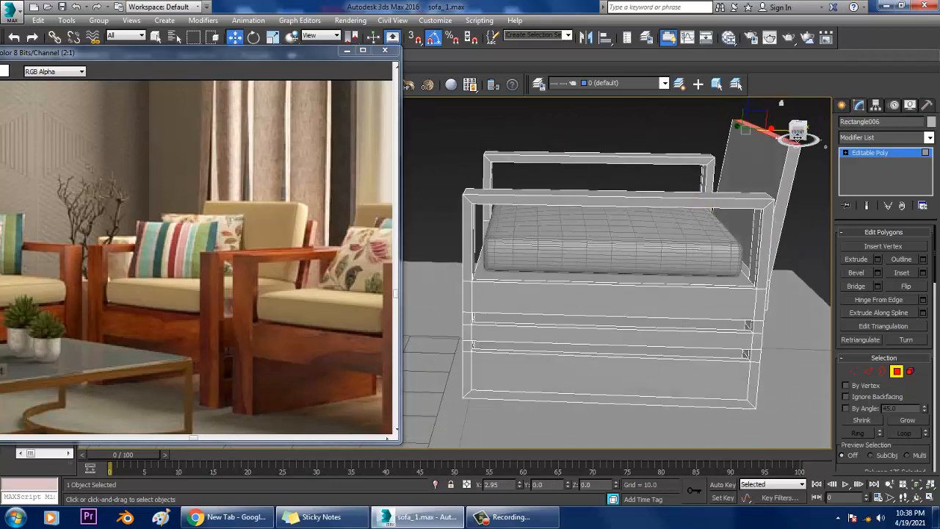
middle_click_drag(797, 138, 731, 186, "alt")
key("e")
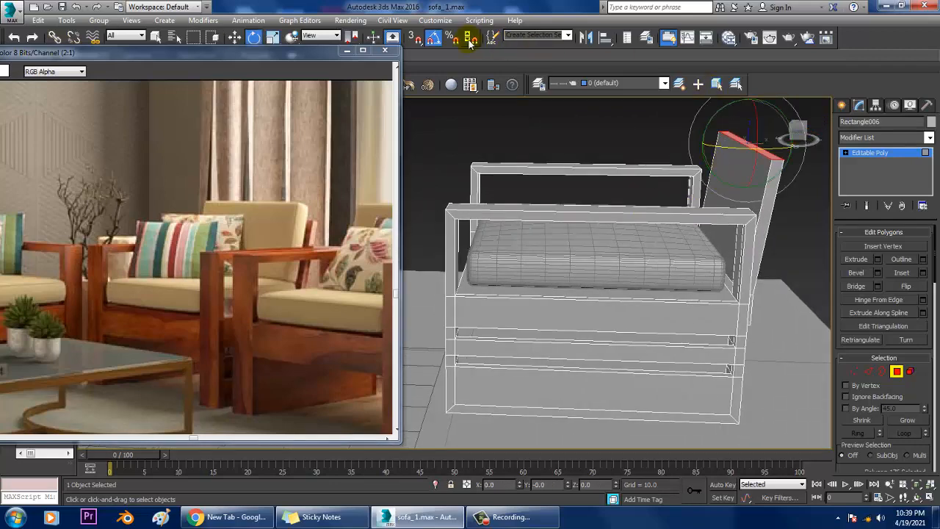
left_click_drag(726, 132, 722, 124)
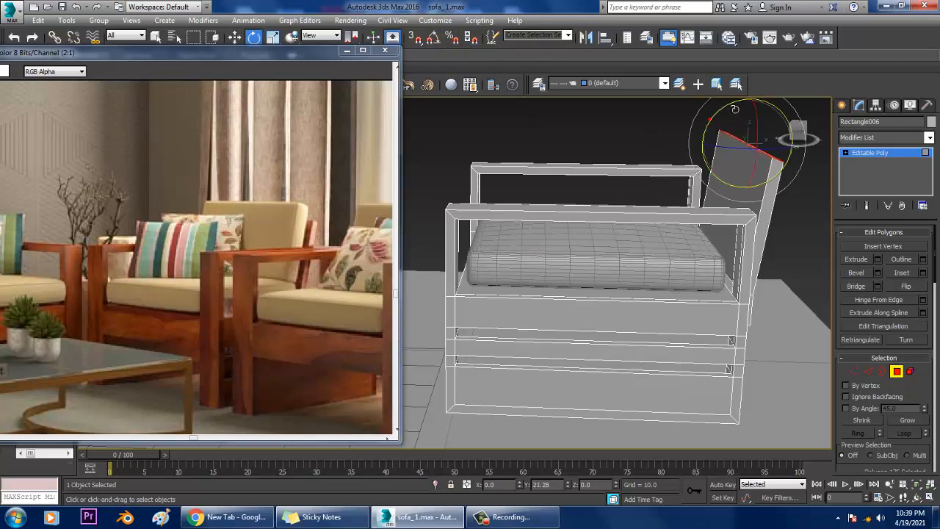
key("w")
left_click(881, 153)
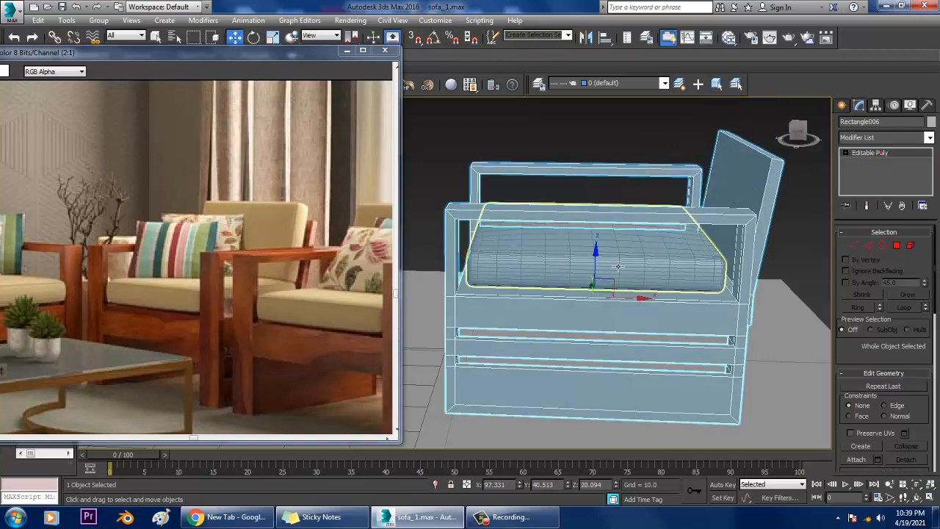
middle_click_drag(617, 266, 666, 256, "alt")
left_click(607, 263)
key("r")
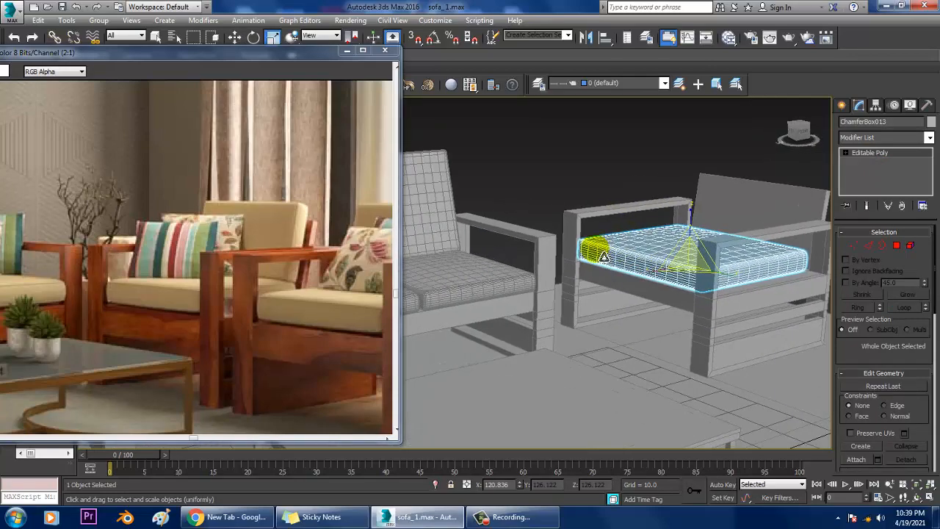
Make one copy of the long sofa's end back cushion and place it above the armchair
left_click(440, 213)
scroll(441, 214, "down", 4)
middle_click_drag(441, 213, 537, 252)
key("w")
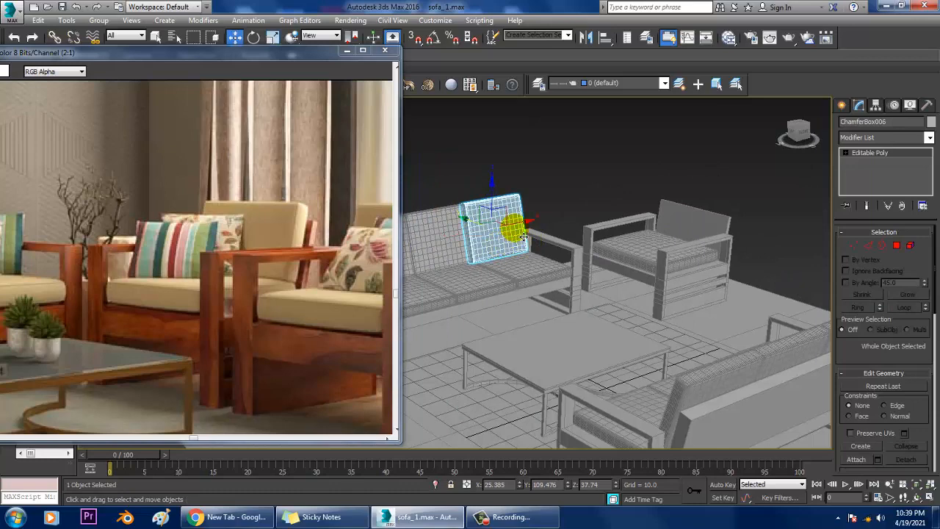
left_click_drag(510, 226, 653, 196, "shift")
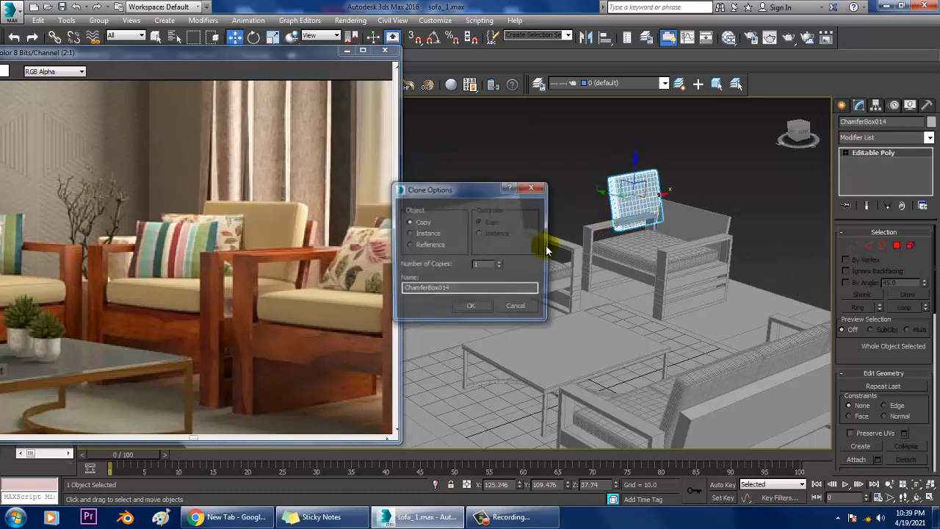
left_click(475, 306)
Rotate the copied back cushion a quarter turn about the vertical axis to line up with the armchair's backrest
key("z")
scroll(679, 209, "down", 4)
middle_click_drag(680, 208, 638, 219, "alt")
key("e")
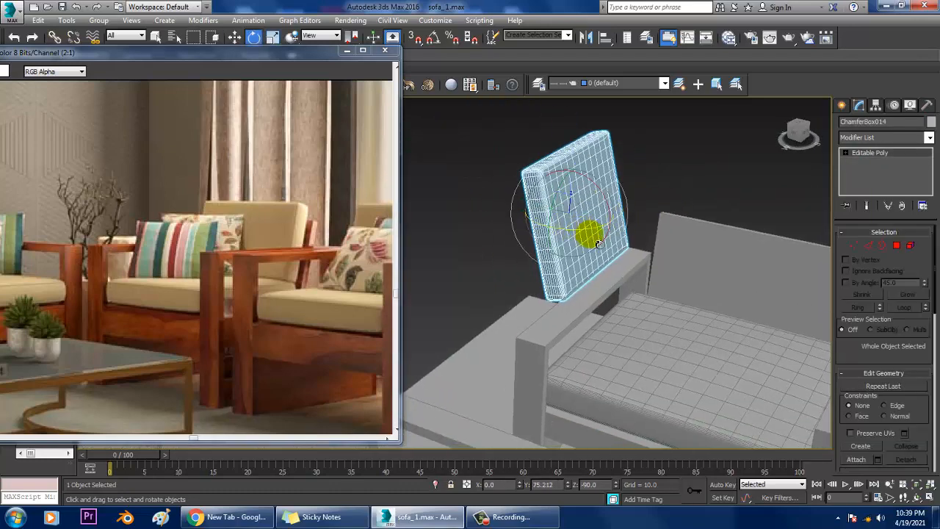
left_click_drag(595, 238, 497, 225)
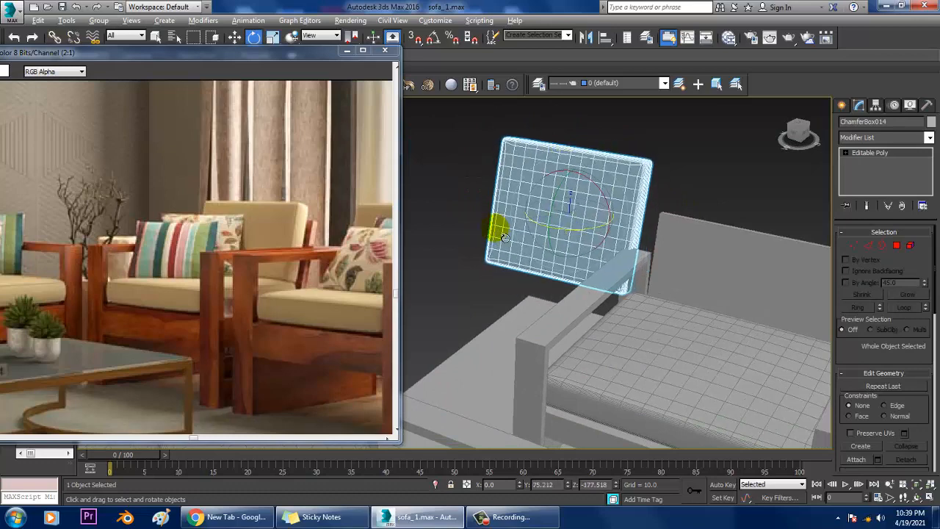
Lower the copied back cushion by about 7 and shift it along Y toward the middle of the armchair's seat
key("w")
middle_click_drag(497, 225, 622, 239, "alt")
key("r")
left_click_drag(653, 212, 650, 197)
middle_click_drag(638, 196, 658, 194, "alt")
key("w")
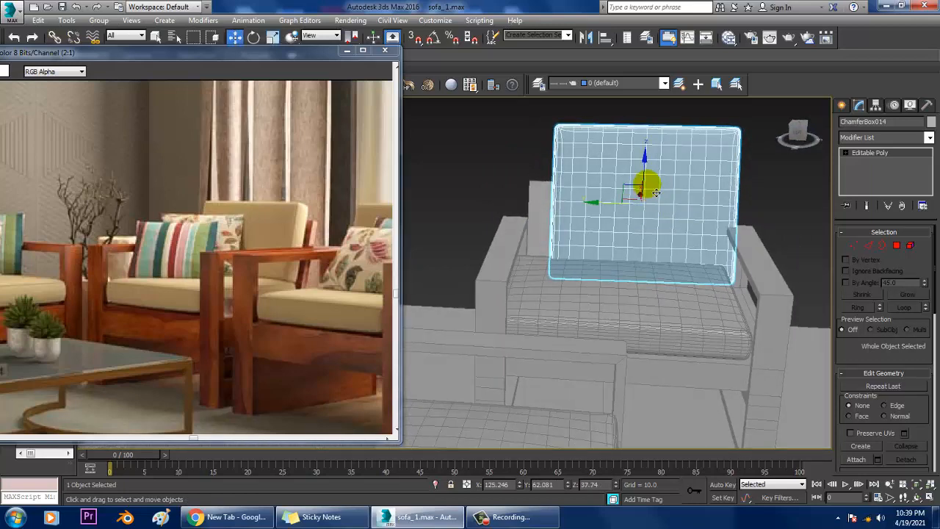
left_click_drag(652, 170, 656, 199)
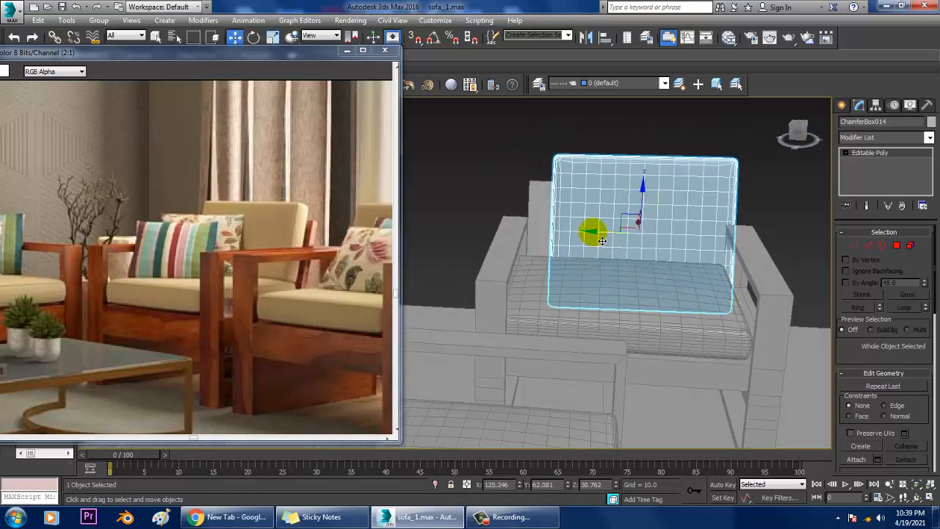
left_click_drag(601, 240, 581, 241)
Widen the armchair's back cushion along Y and move it about 4 forward along X from the backrest
key("r")
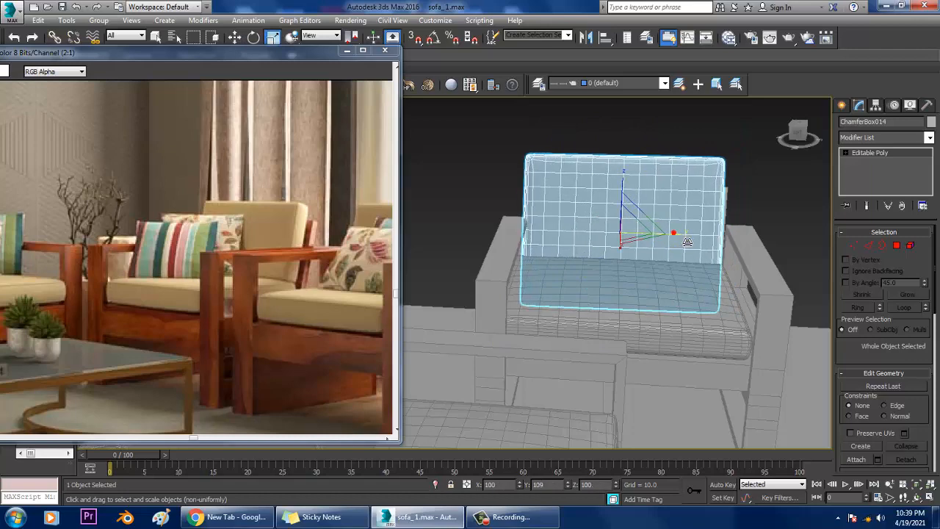
key("ctrl+z")
key("w")
middle_click_drag(725, 237, 642, 251, "alt")
left_click_drag(684, 248, 675, 247)
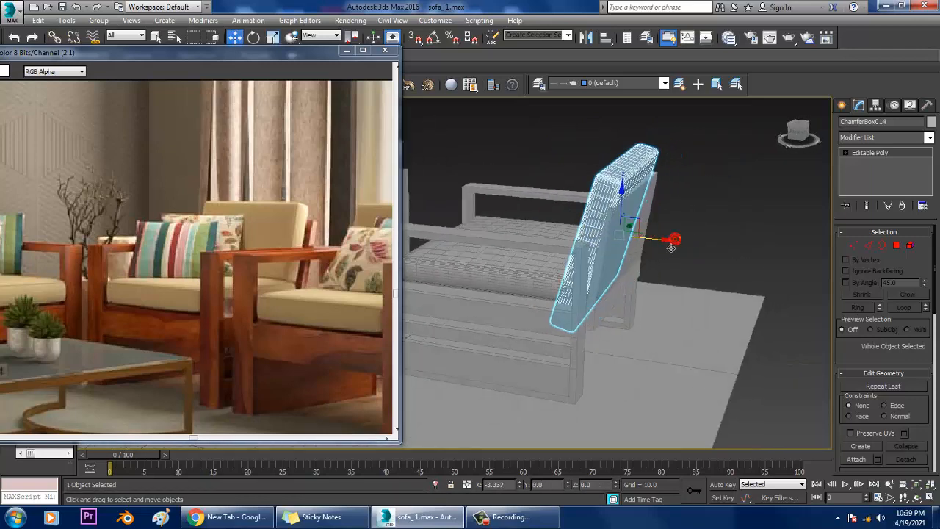
Narrow the back cushion slightly along Y, then fine-tune its position by about 1 forward and 1.3 upward, centred on the seat
middle_click_drag(591, 259, 698, 264, "alt")
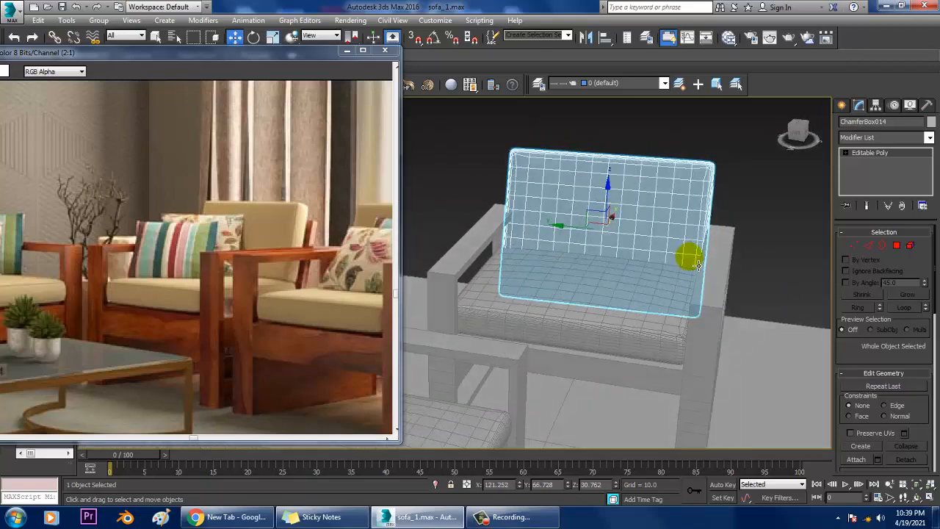
left_click_drag(612, 215, 613, 214)
middle_click_drag(666, 212, 653, 245, "alt")
key("r")
left_click_drag(666, 249, 658, 240)
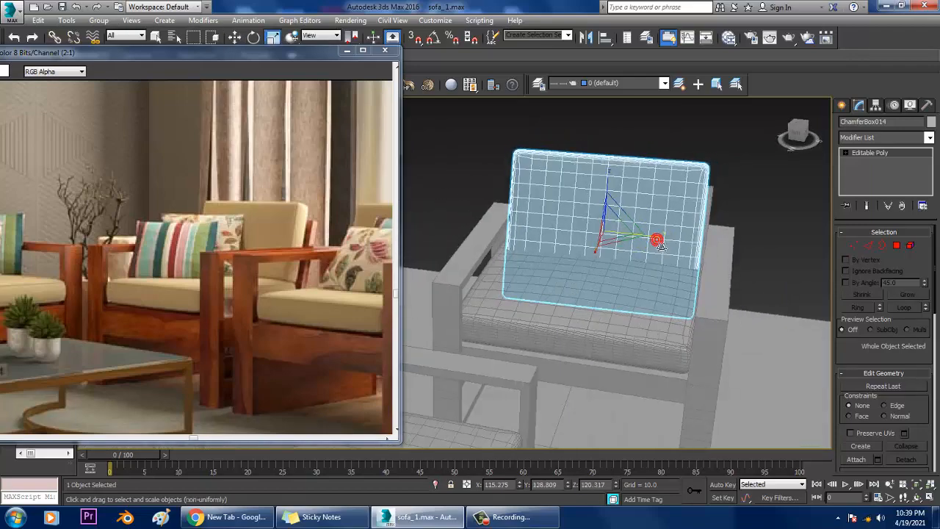
middle_click_drag(633, 225, 649, 227, "alt")
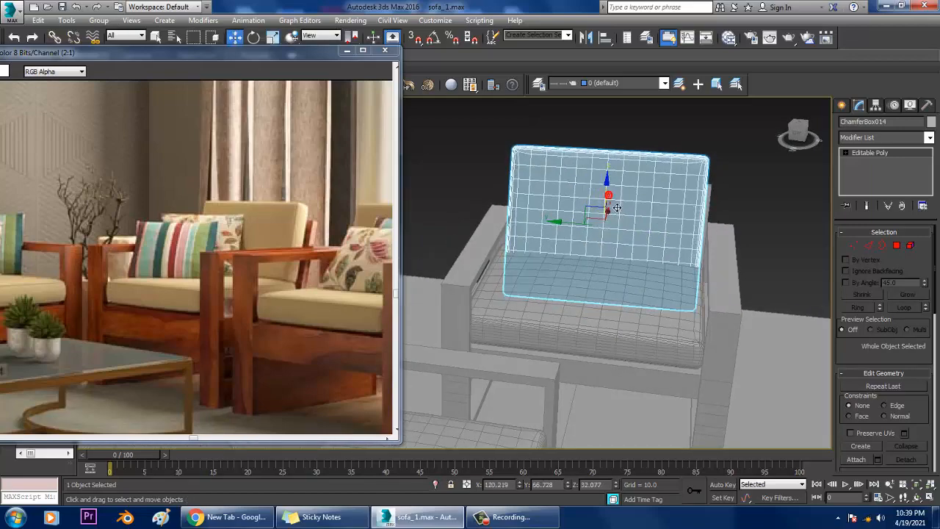
left_click(573, 316)
middle_click_drag(573, 316, 644, 192, "alt")
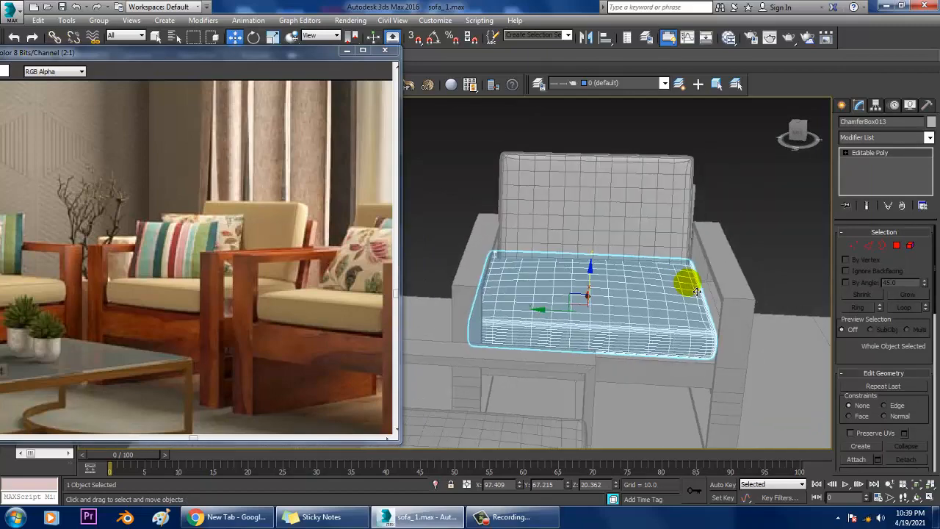
left_click(646, 189)
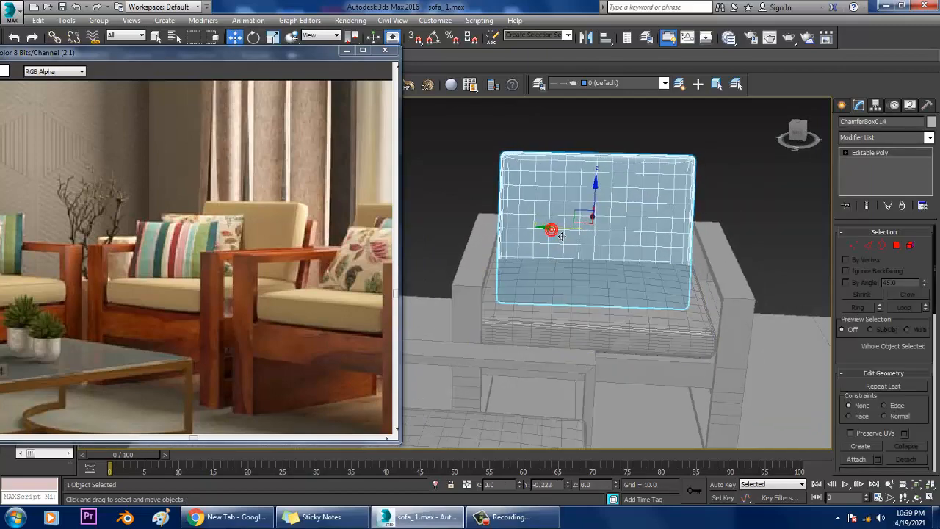
Make one copy of the armchair frame with its two cushions beside the original along Y and save the scene
middle_click_drag(561, 236, 666, 235, "alt")
left_click_drag(503, 121, 718, 290)
left_click_drag(762, 241, 828, 312, "alt")
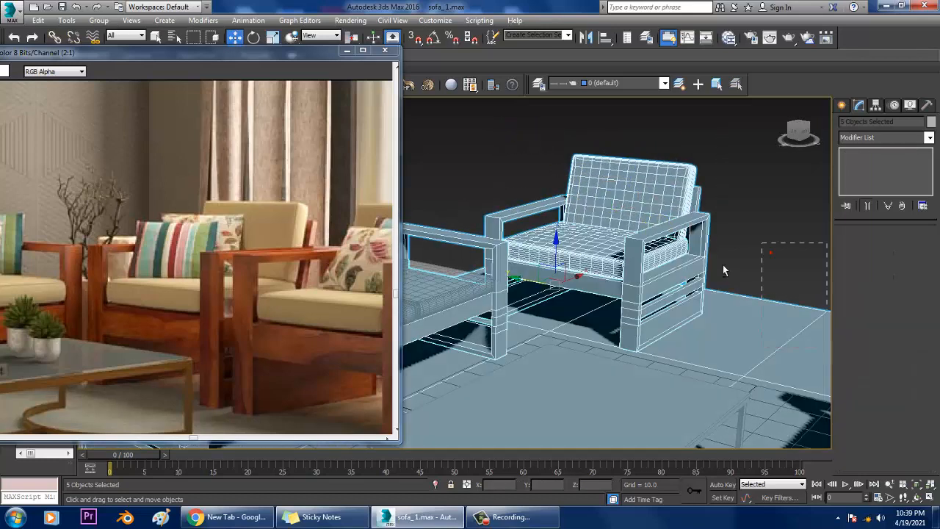
middle_click_drag(722, 264, 681, 275, "alt")
left_click_drag(431, 193, 475, 301, "alt")
middle_click_drag(485, 300, 578, 296, "alt")
scroll(559, 295, "down", 3)
left_click_drag(520, 241, 684, 261, "shift")
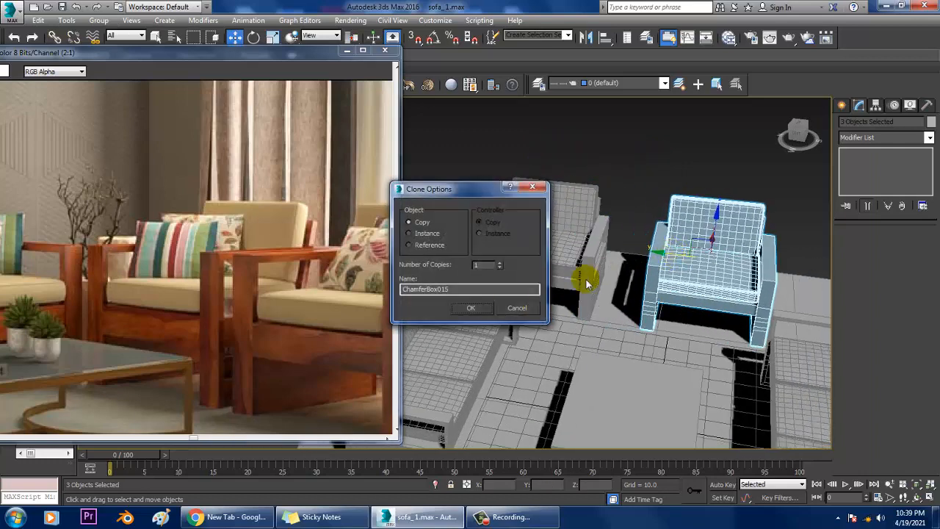
left_click(470, 310)
middle_click_drag(598, 323, 659, 294, "alt")
middle_click_drag(658, 294, 622, 294)
key("ctrl+s")
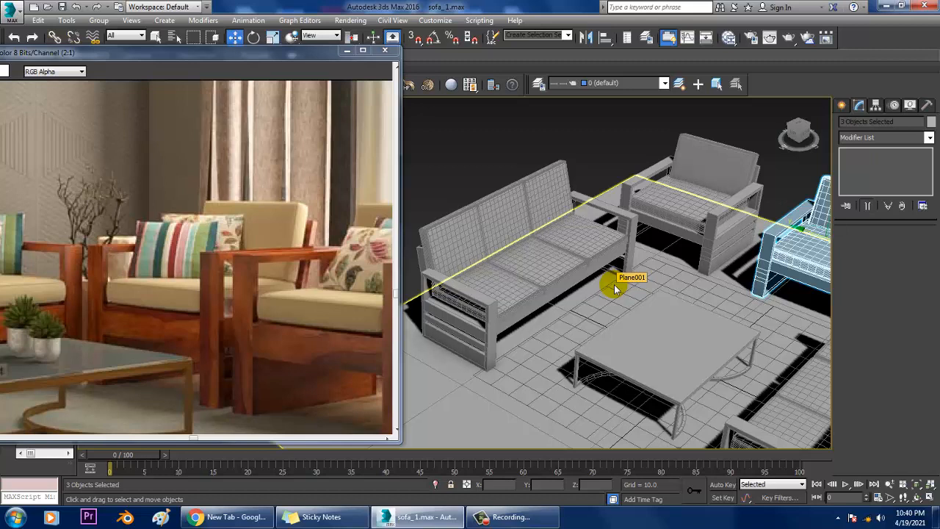
left_click(842, 107)
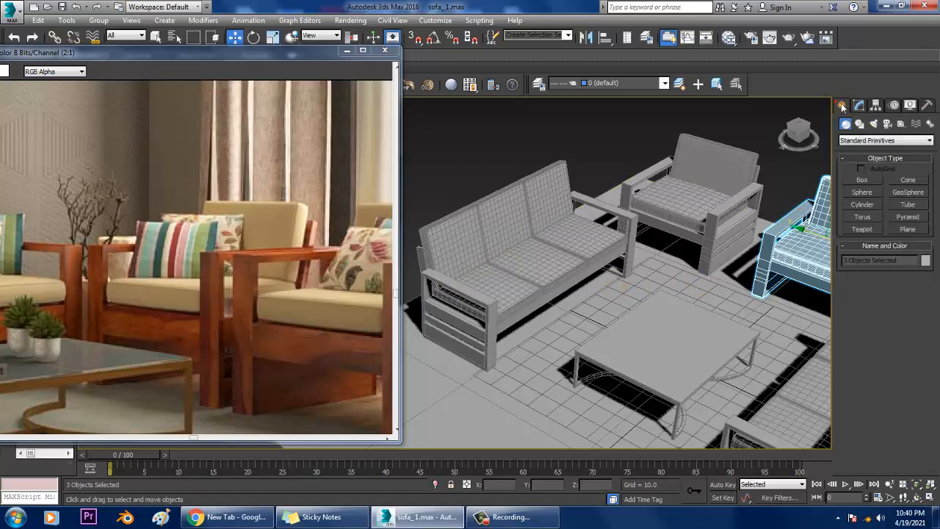
left_click(856, 141)
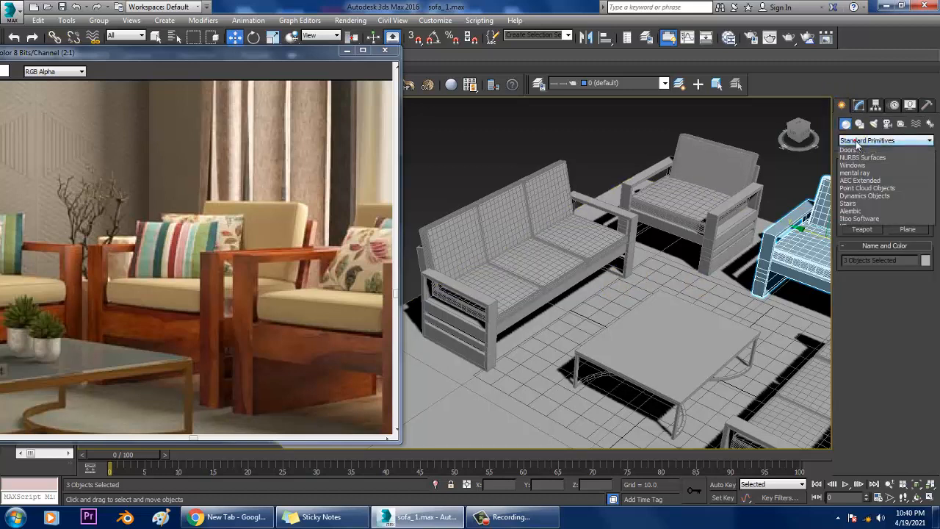
left_click(874, 159)
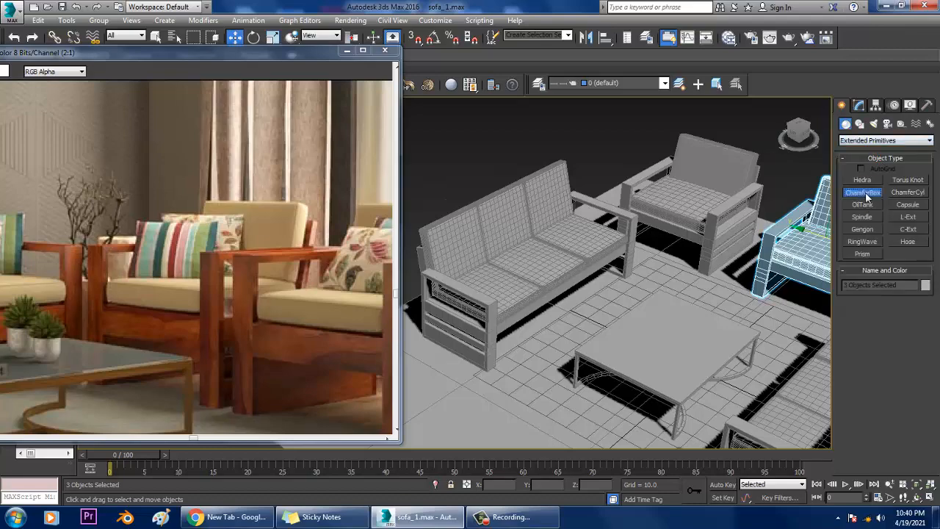
left_click(864, 193)
scroll(576, 359, "up", 6)
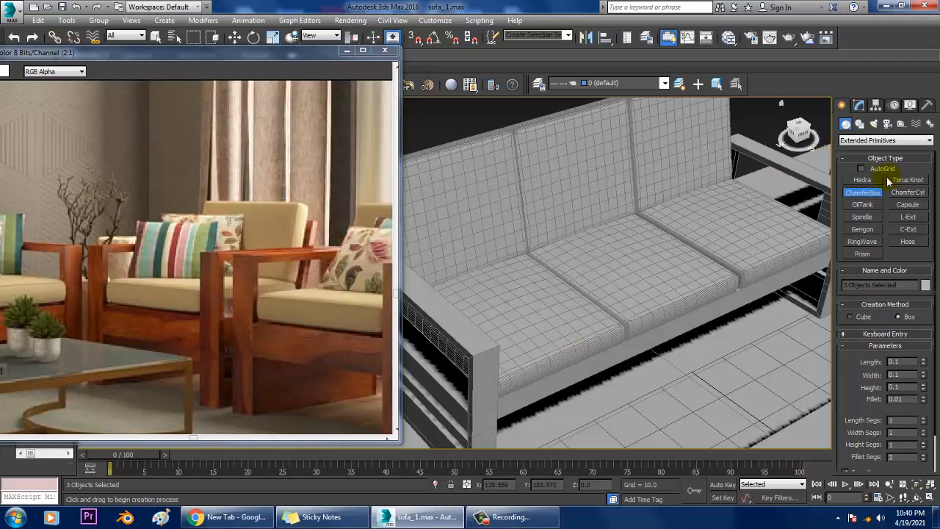
Draw a box about 15.3 long, 25.5 wide and 4 high in the Front view, over the sofa's end back cushion
key("alt+w")
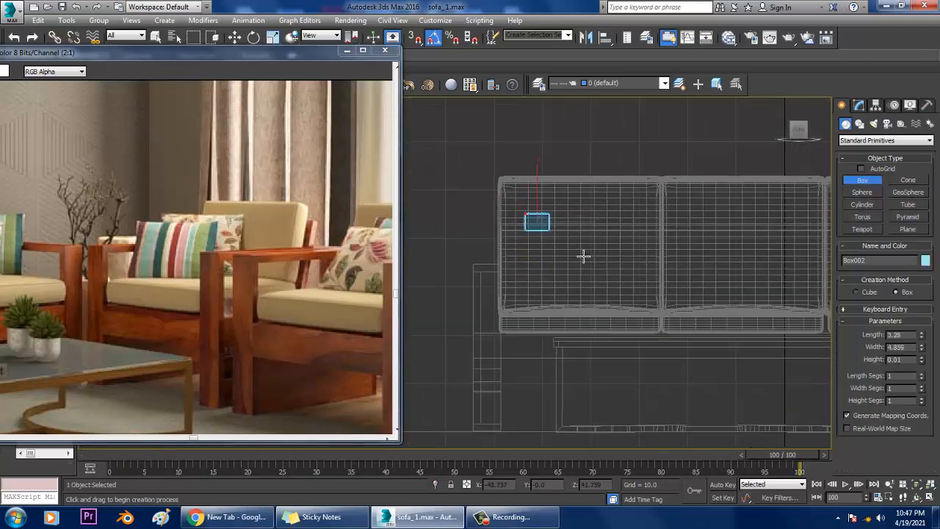
left_click_drag(582, 255, 658, 296)
left_click(650, 278)
key("w")
key("alt+w")
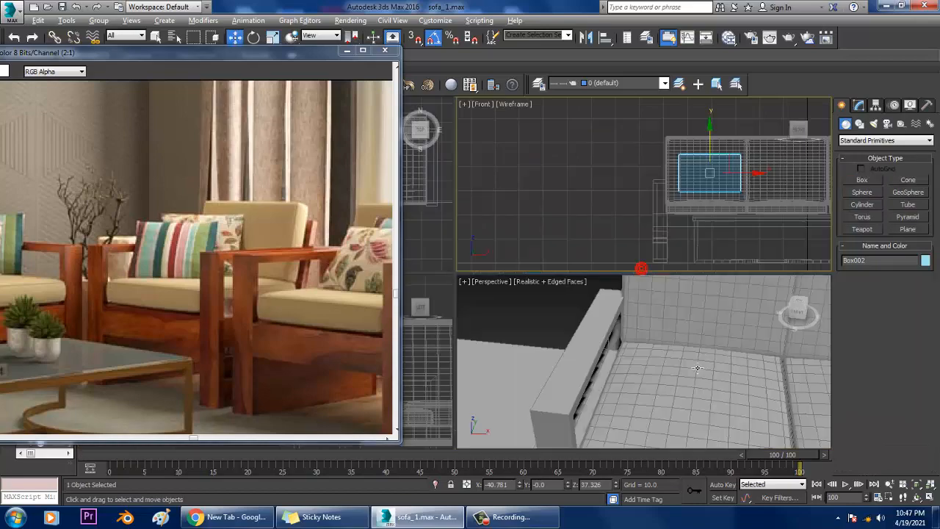
Move the new box about 88 along Y so it stands over the sofa's end seat cushion
middle_click(670, 330)
key("z")
key("alt+w")
scroll(691, 323, "down", 5)
middle_click_drag(689, 360, 633, 341, "alt")
scroll(689, 323, "down", 3)
left_click_drag(615, 309, 315, 208)
middle_click_drag(315, 208, 374, 234)
scroll(540, 280, "down", 5)
middle_click_drag(539, 280, 670, 288)
key("z")
middle_click_drag(564, 257, 631, 264)
Set the box's length, width and height segments to 6 each
left_click(861, 106)
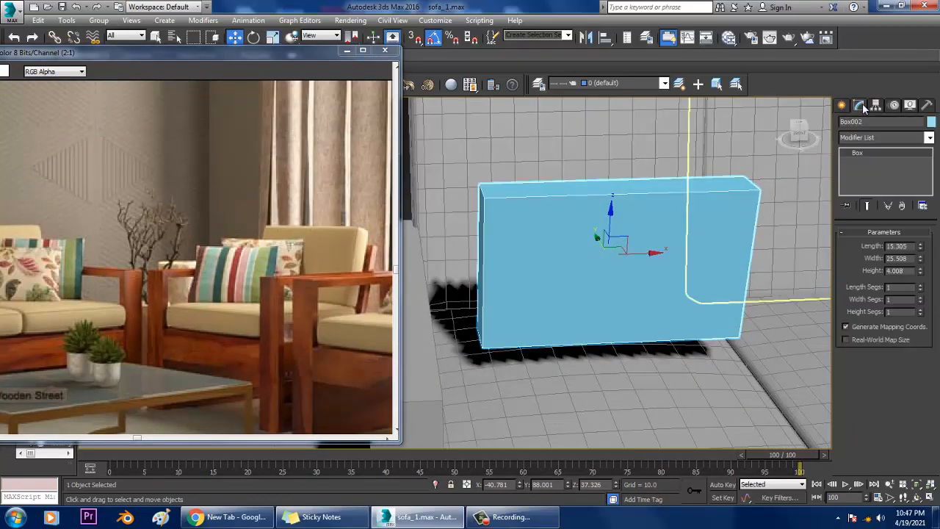
left_click(901, 286)
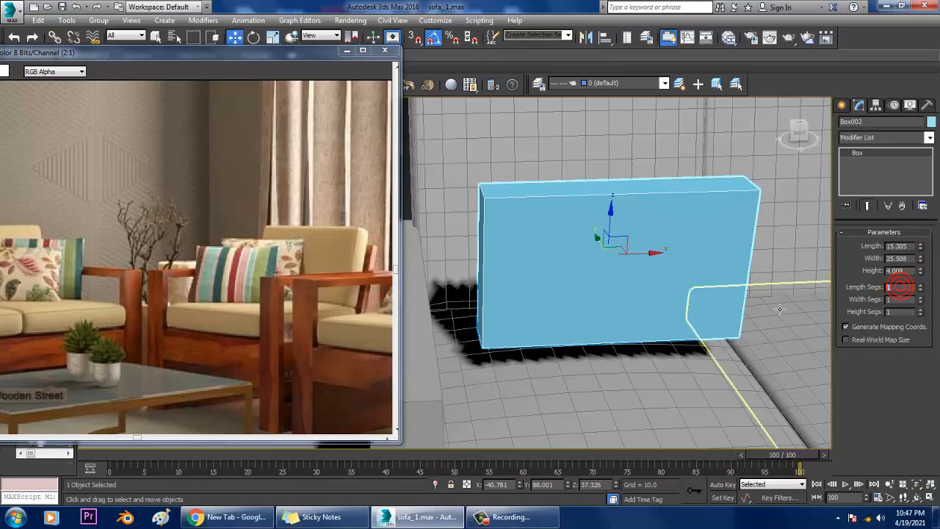
type("6")
key("Tab")
type("6")
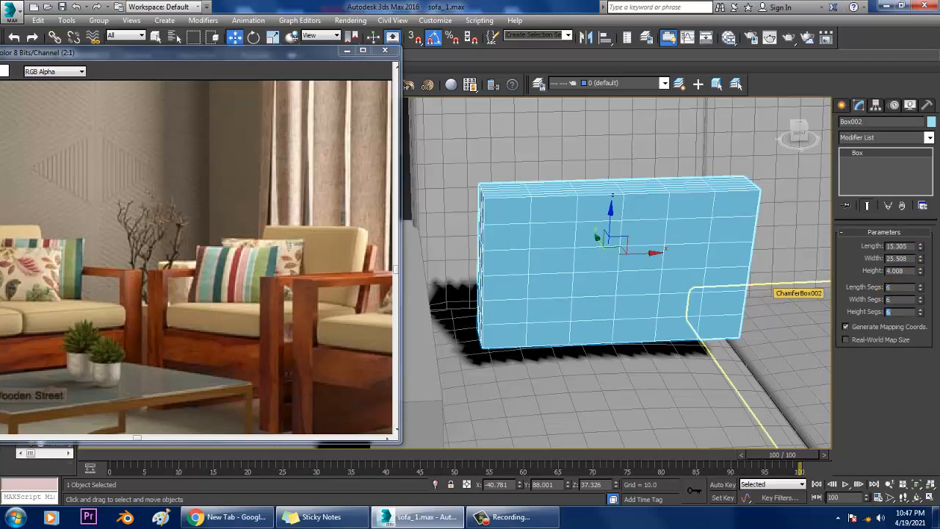
Raise the box about 2.4 above the seat cushion and apply the MassFX mCloth modifier to it
middle_click_drag(657, 246, 692, 253, "alt")
middle_click_drag(582, 274, 596, 281, "alt")
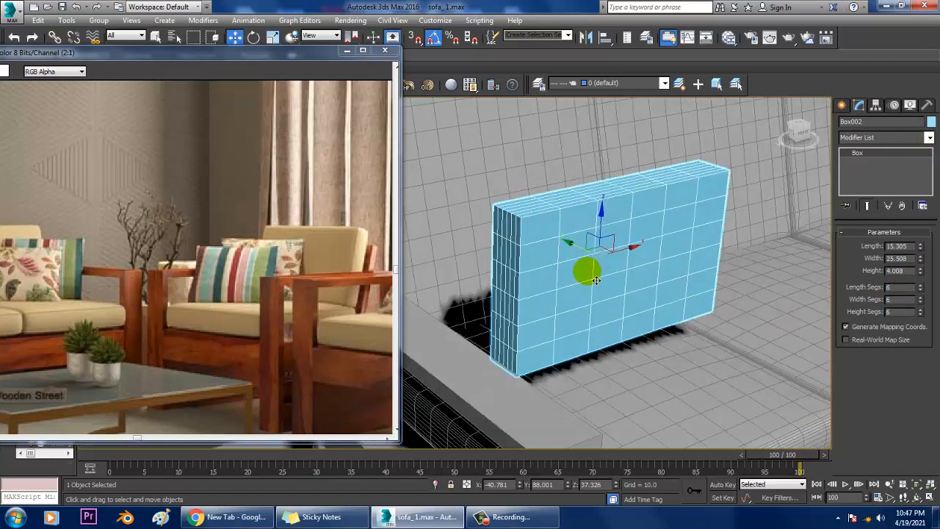
left_click_drag(619, 232, 594, 195)
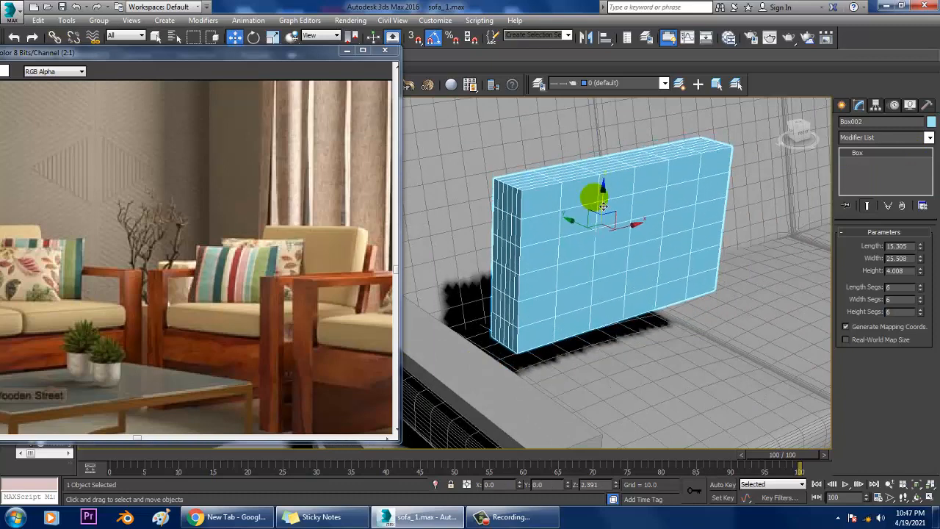
left_click(245, 20)
mouse_move(314, 173)
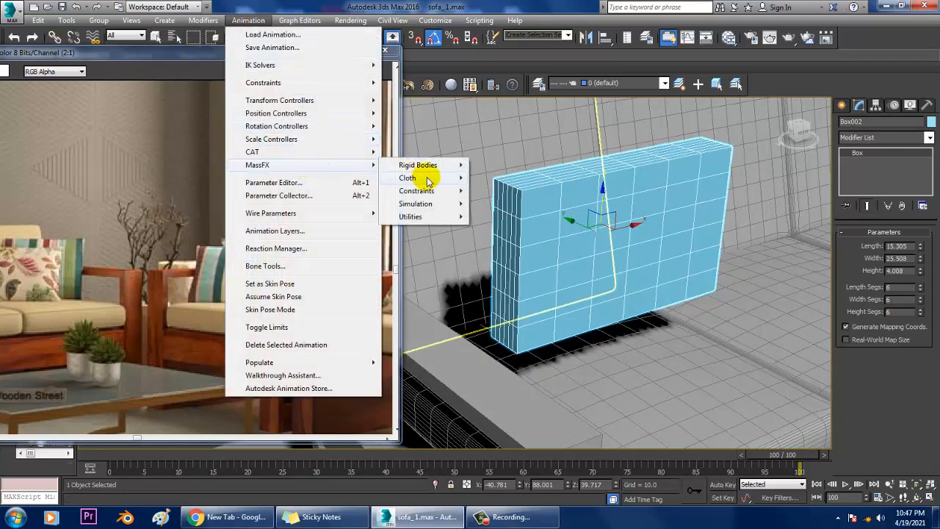
mouse_move(429, 181)
left_click(510, 179)
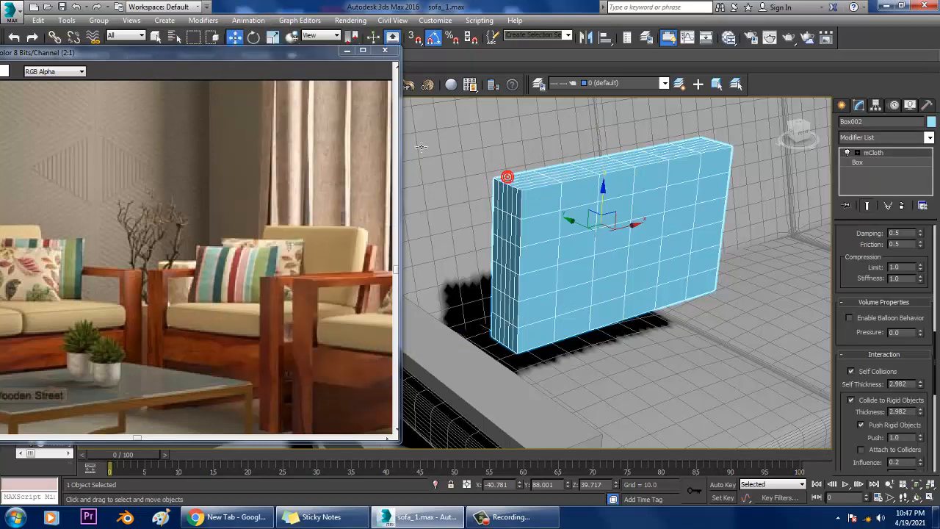
Play the MassFX simulation and enable balloon behavior for the cloth box
left_click(246, 21)
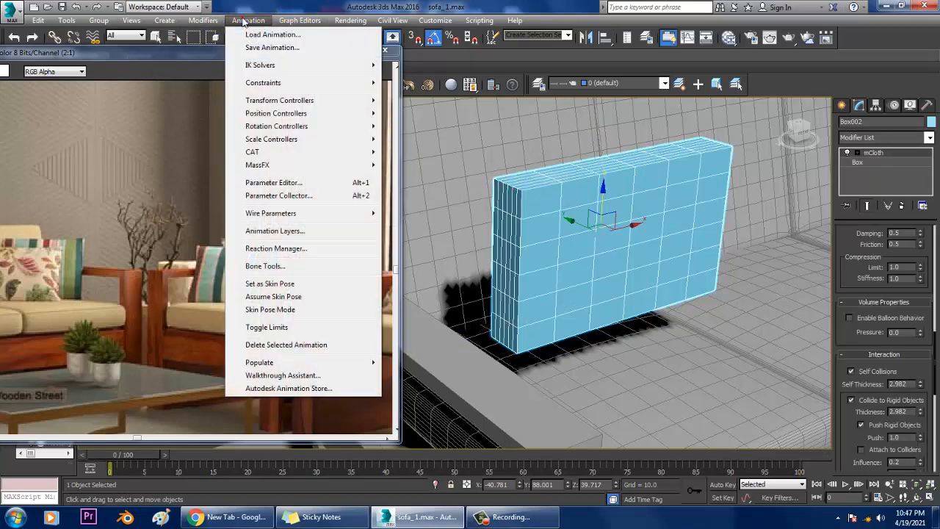
mouse_move(310, 165)
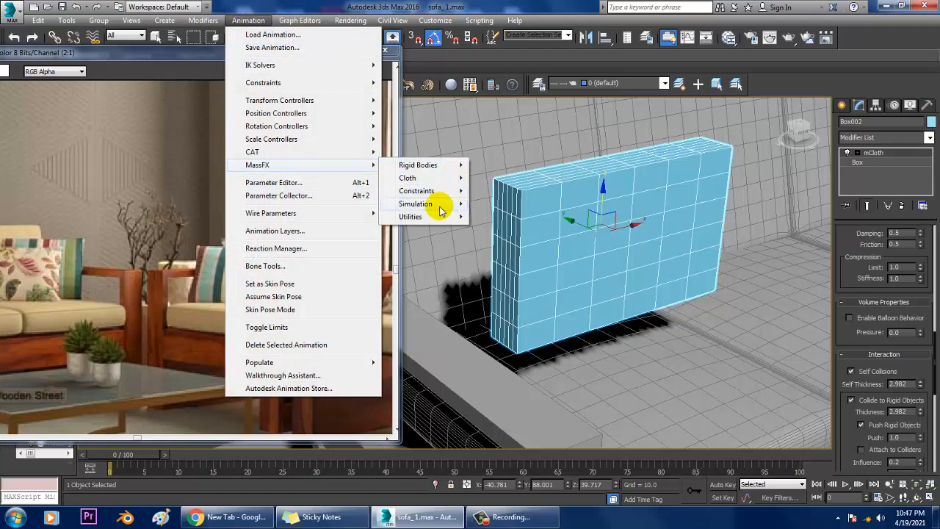
mouse_move(441, 210)
left_click(516, 205)
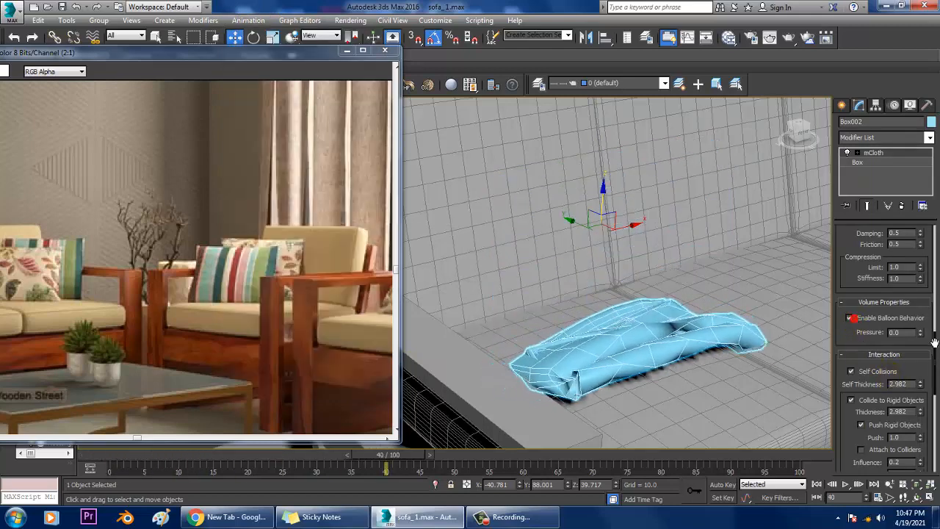
Inflate the cloth box into a pillow by raising its balloon pressure to 15 and then reducing it to 7
left_click_drag(922, 333, 921, 294)
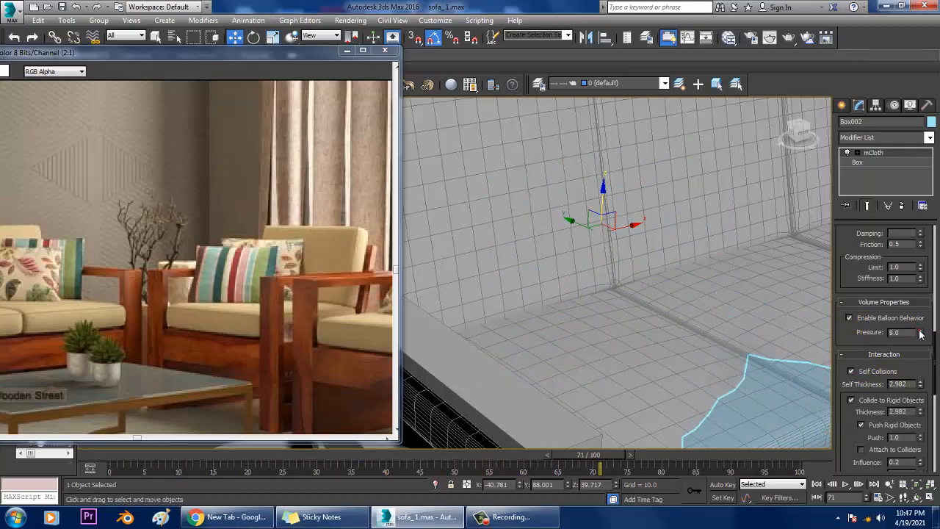
middle_click_drag(558, 243, 577, 248, "alt")
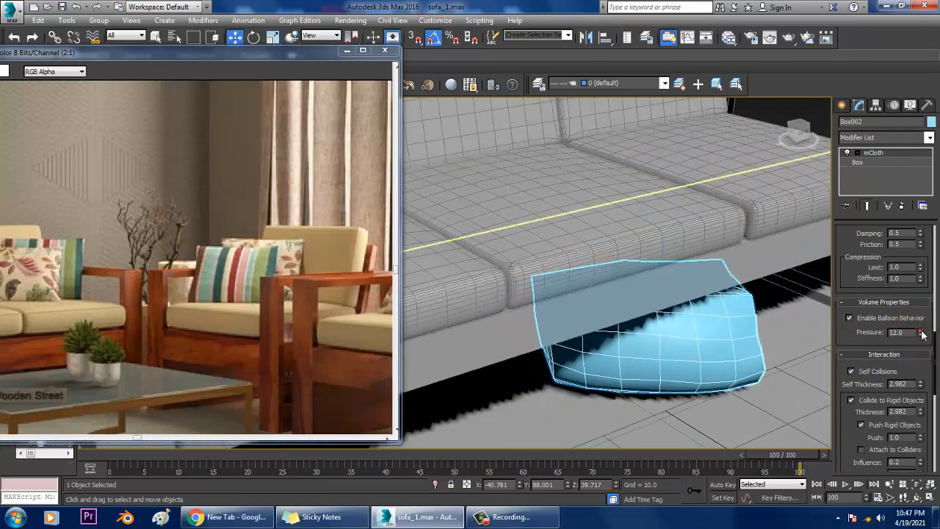
middle_click_drag(632, 220, 558, 279, "alt")
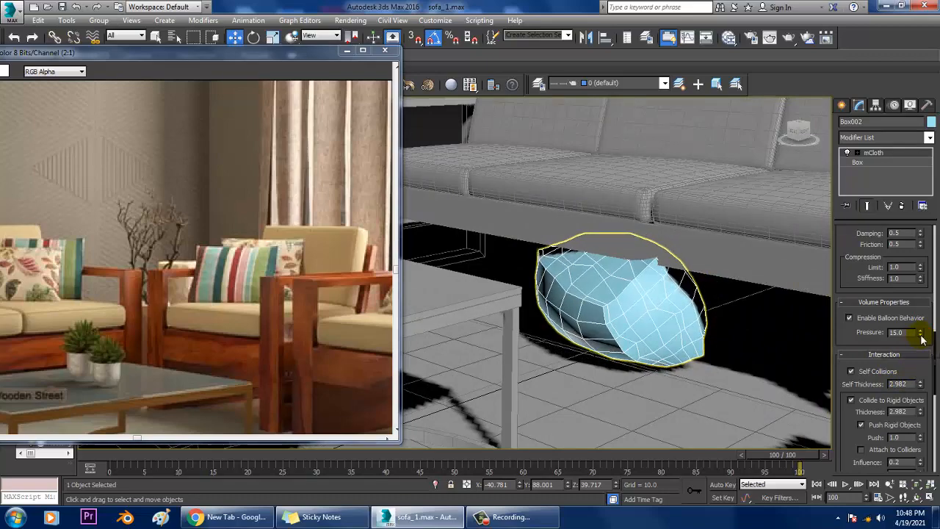
left_click_drag(921, 336, 920, 344)
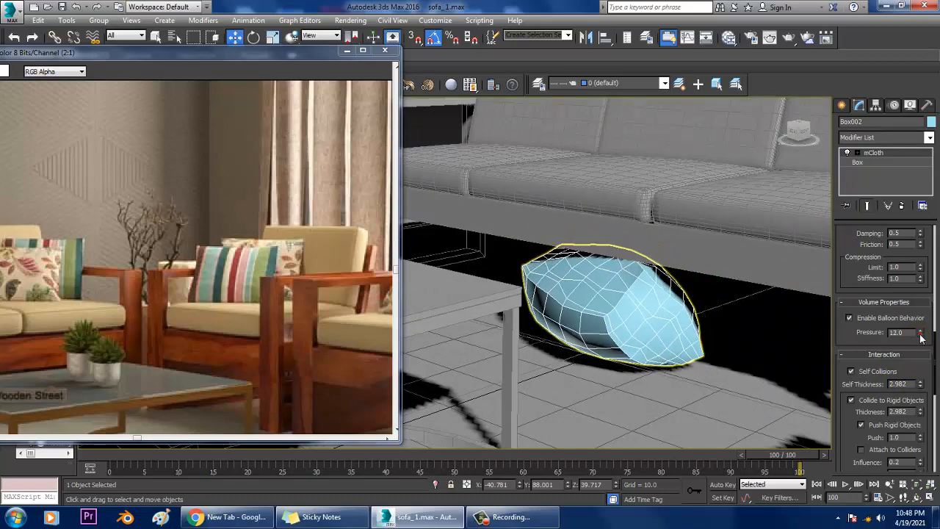
mouse_move(663, 306)
middle_mouse_down("alt")
mouse_move(647, 316)
mouse_move(693, 319)
mouse_move(649, 317)
middle_mouse_up("alt")
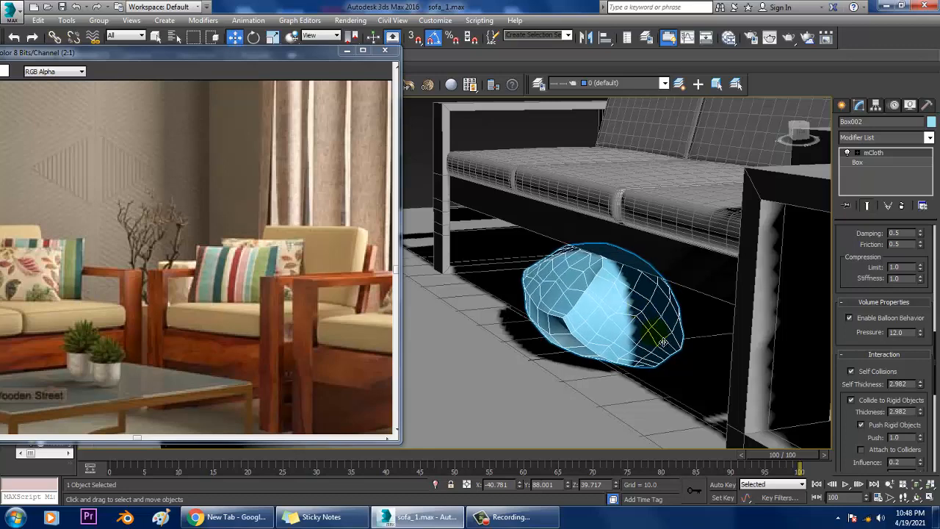
left_click_drag(922, 335, 923, 336)
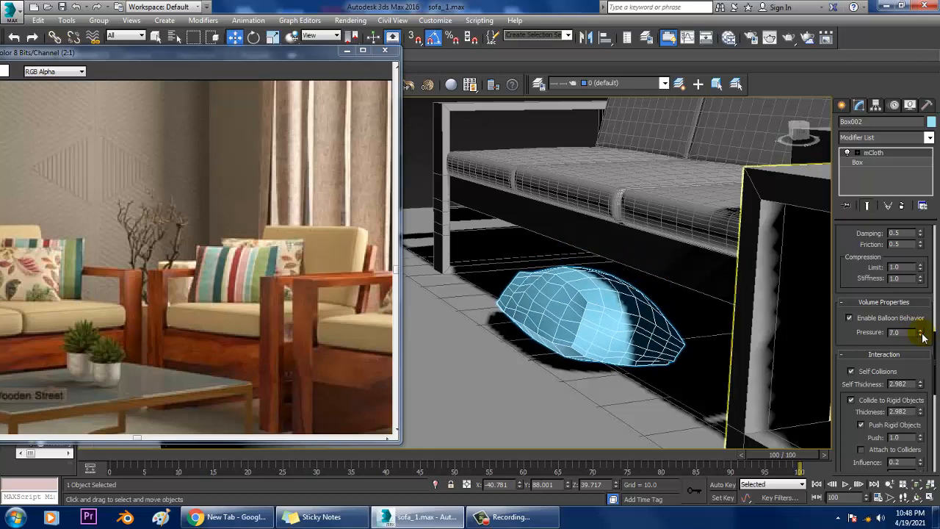
left_click_drag(514, 288, 577, 317)
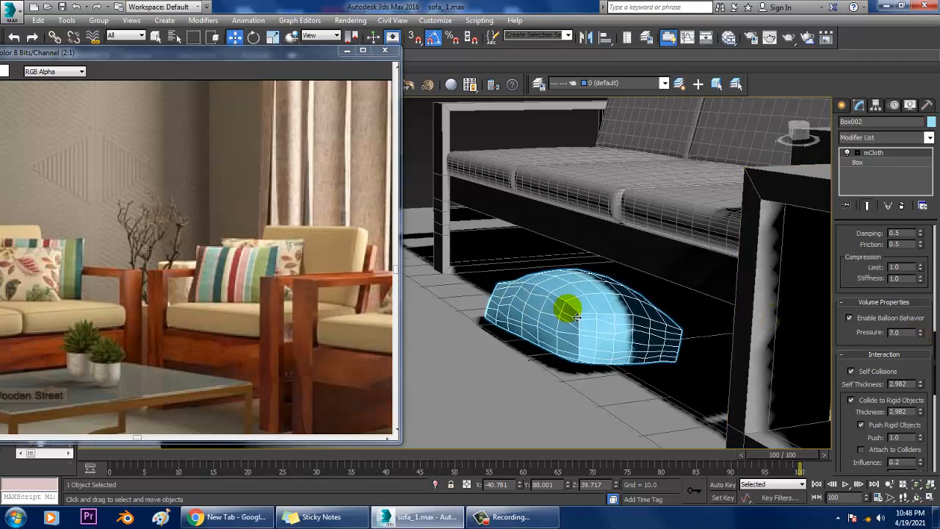
Convert the inflated cloth box to an editable poly
right_click(566, 282)
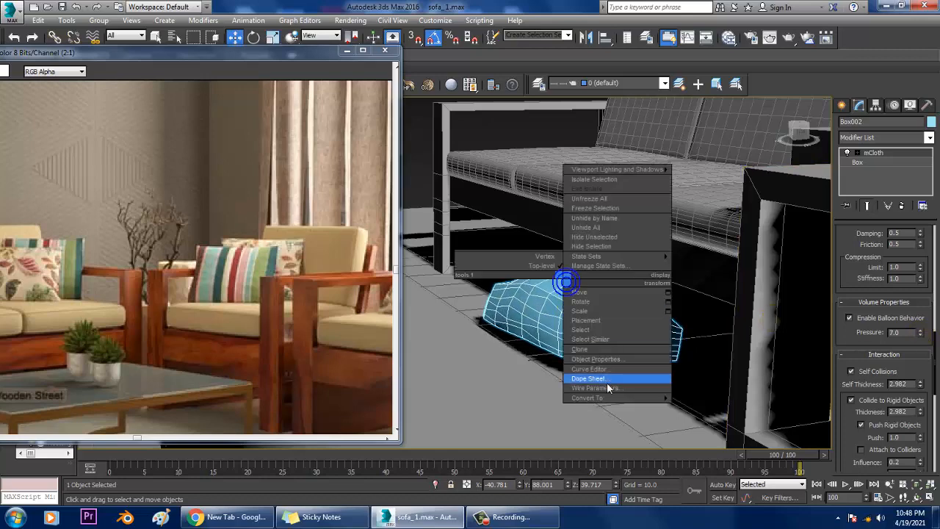
left_click(522, 316)
left_click_drag(532, 326, 573, 325)
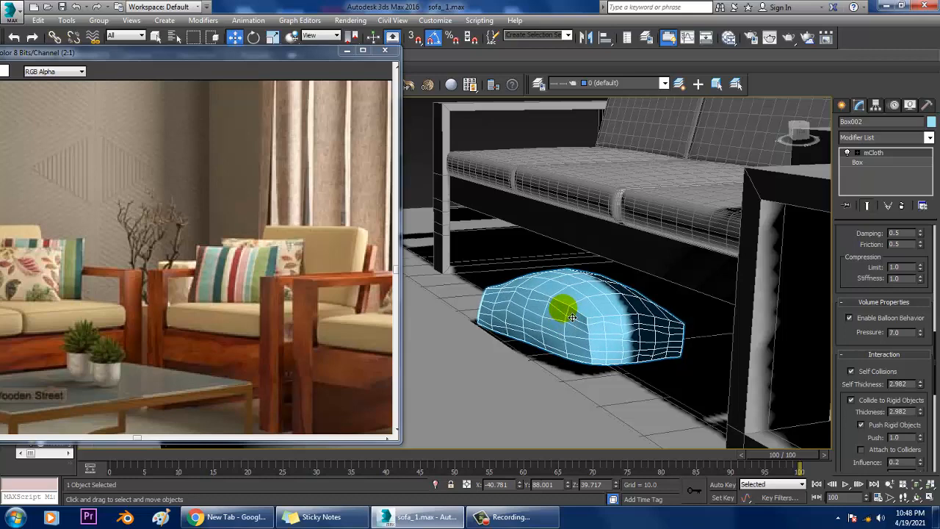
right_click(565, 301)
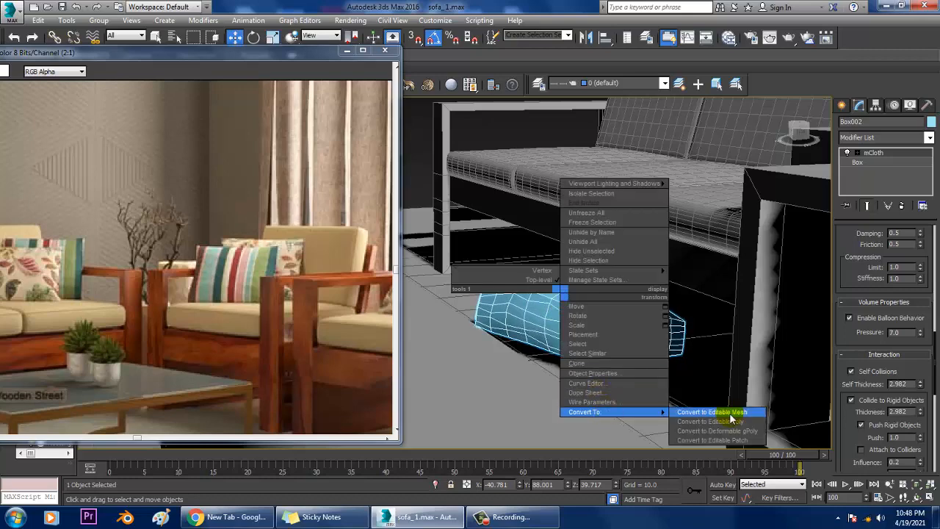
left_click(724, 411)
left_click_drag(524, 301, 532, 333)
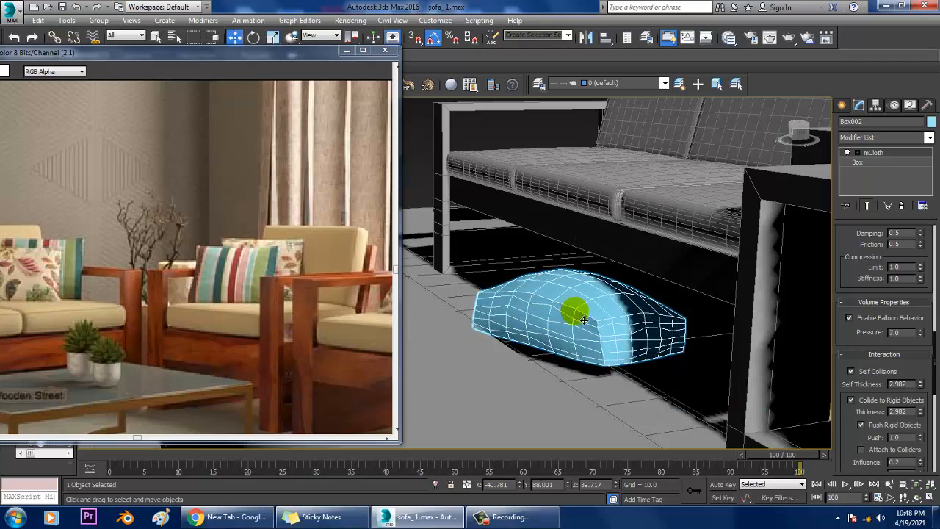
middle_click_drag(584, 320, 719, 308, "alt")
right_click(610, 307)
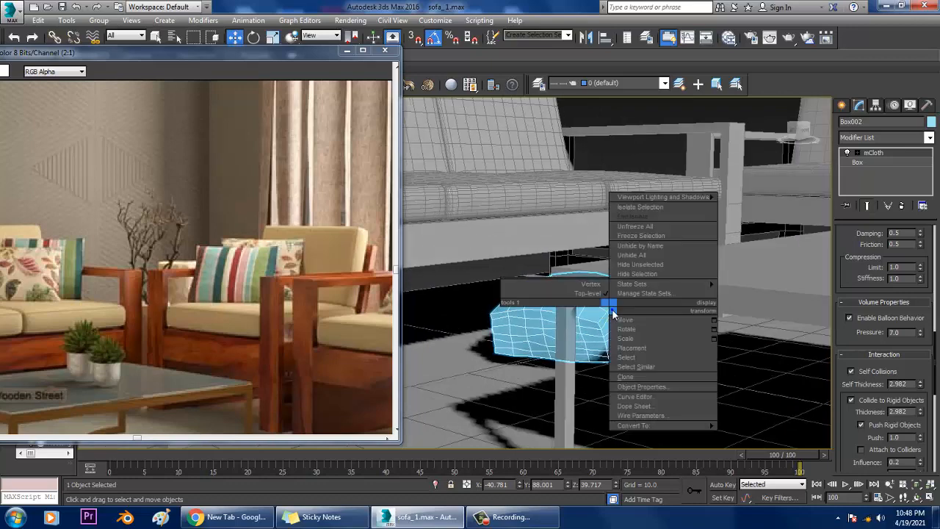
left_click(768, 435)
Center the pillow's pivot on the object
middle_click_drag(544, 331, 590, 354, "alt")
left_click(873, 107)
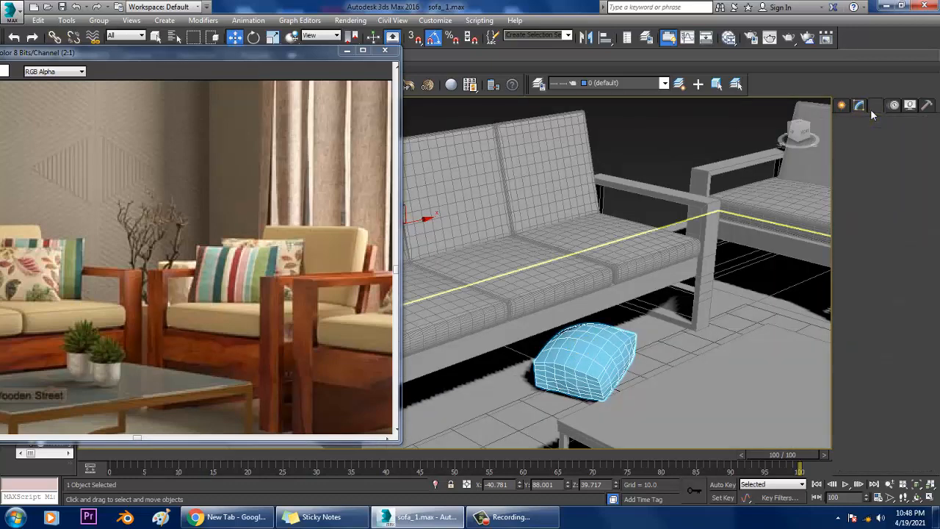
left_click(895, 180)
left_click(886, 241)
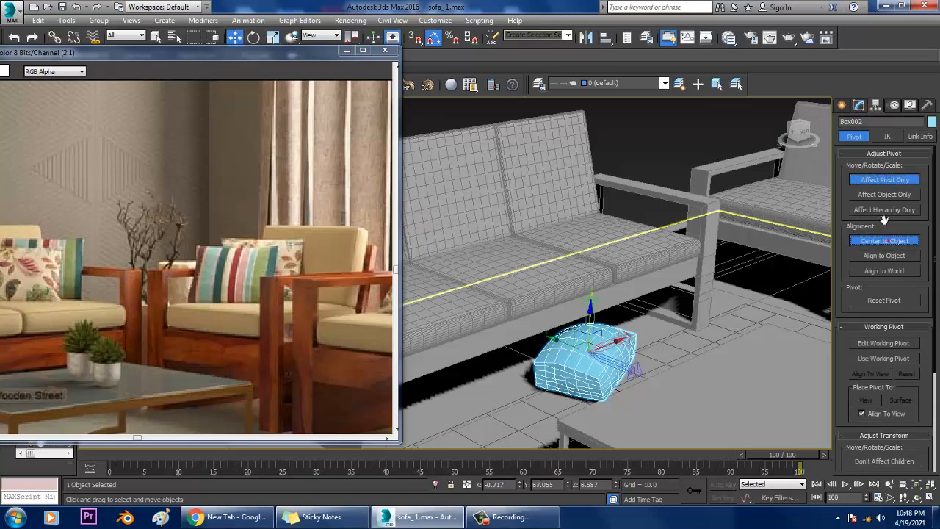
Raise the pillow above the sofa seat, move it toward the backrest and rotate it 90 degrees about X to stand upright
left_click_drag(603, 323, 604, 221)
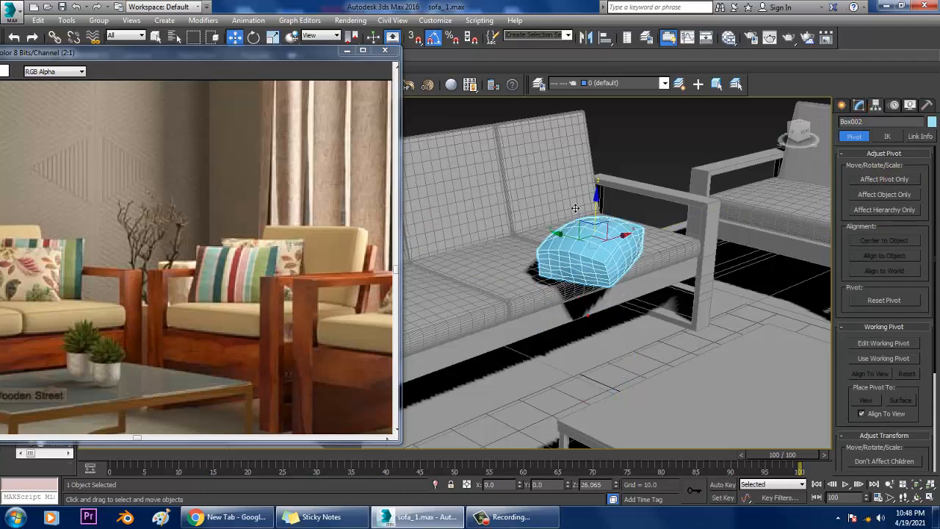
middle_click_drag(603, 221, 647, 252, "alt")
left_click_drag(637, 233, 521, 239)
key("e")
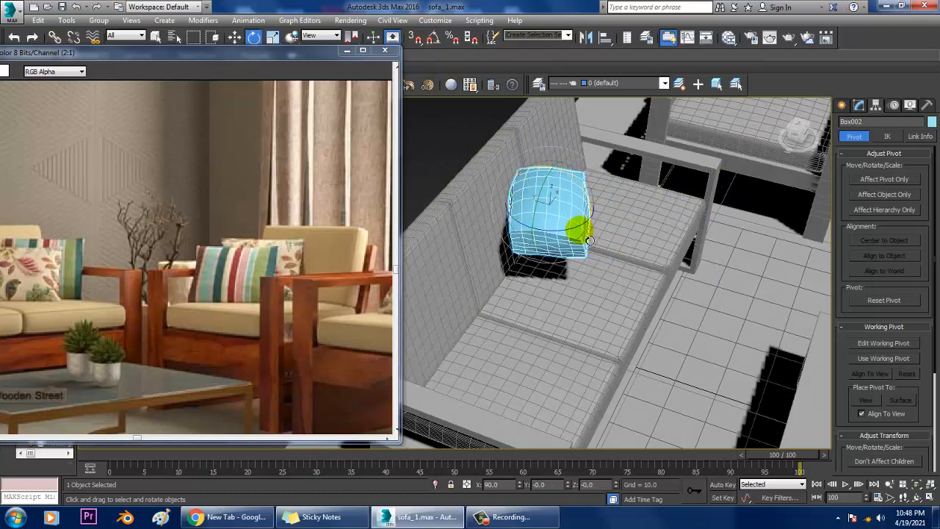
left_click_drag(581, 203, 559, 240)
left_click_drag(587, 194, 629, 269)
Apply a TurboSmooth modifier with 1 iteration to the upright pillow
middle_click_drag(630, 269, 578, 241, "alt")
scroll(579, 240, "up", 3)
key("w")
middle_click_drag(640, 227, 647, 220, "alt")
left_click(858, 105)
left_click(874, 139)
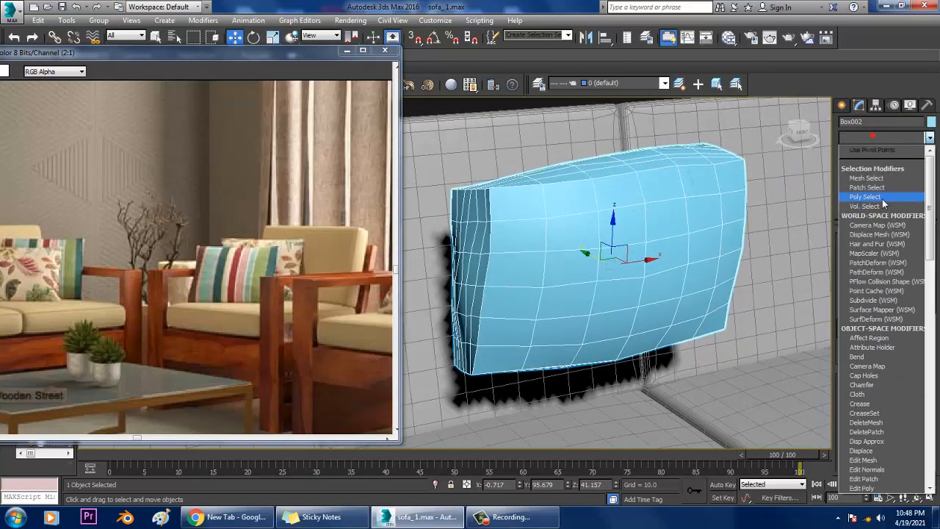
key("t")
left_click(874, 322)
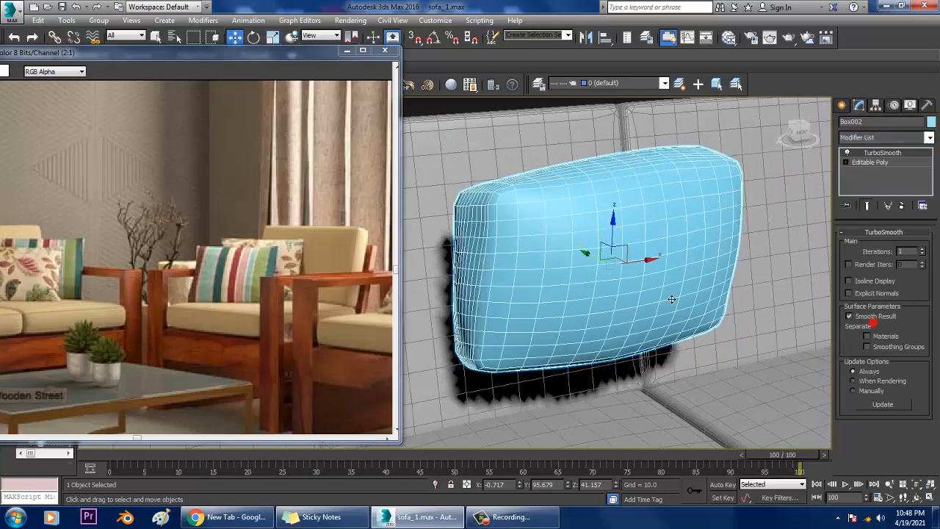
Place the smoothed pillow on the seat beside the sofa's armrest and convert it to an editable poly
middle_click_drag(580, 261, 656, 315, "alt")
right_click(658, 313)
mouse_move(705, 430)
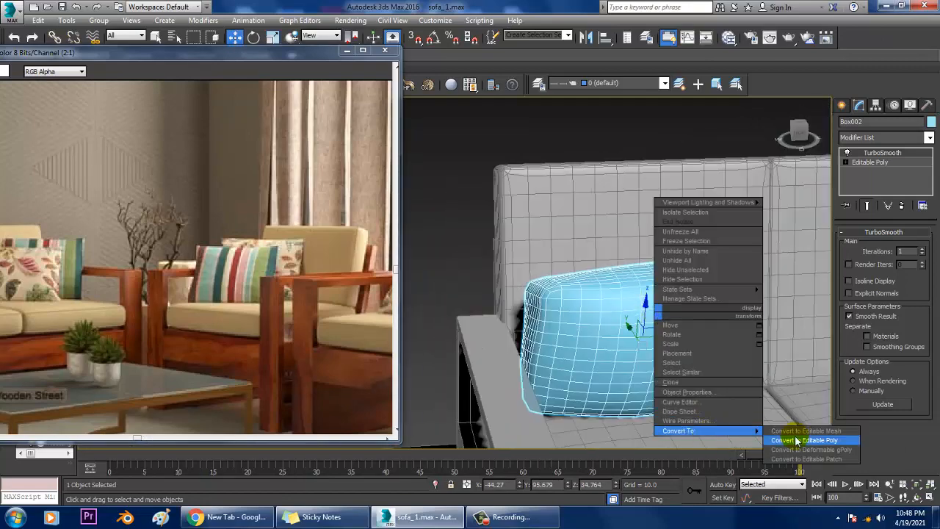
left_click(798, 436)
Pull the pillow's upper corners up and push the middle of its top edge down with the Freeform Shift brush
left_click_drag(143, 54, 156, 148)
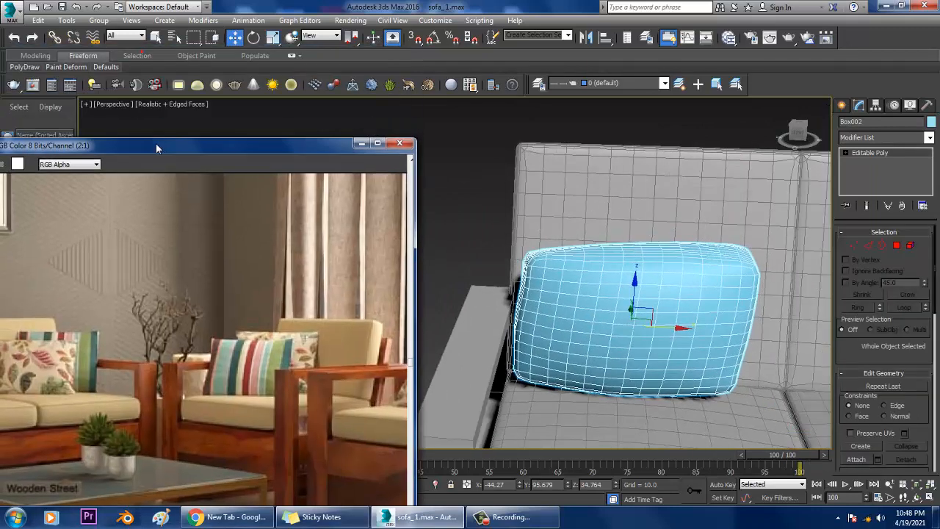
left_click(80, 56)
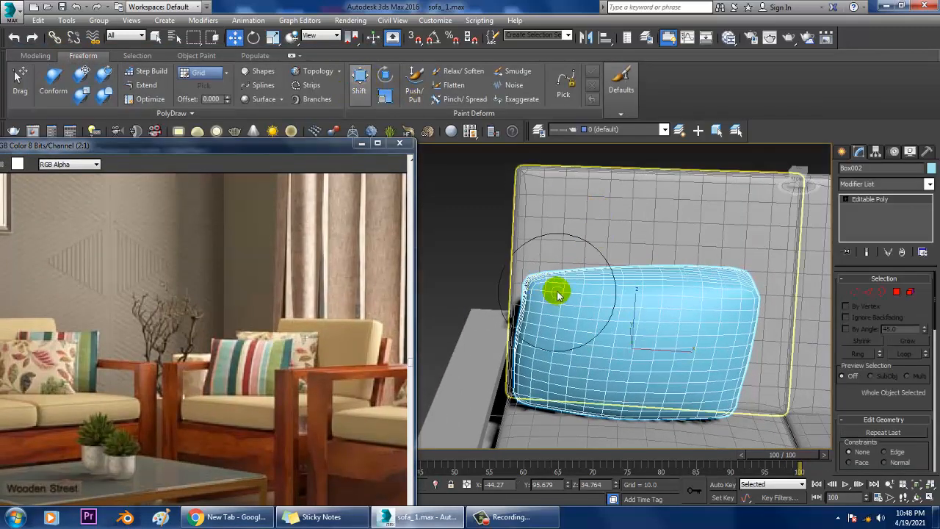
mouse_move(524, 262)
left_mouse_down()
mouse_move(522, 250)
mouse_move(537, 246)
mouse_move(529, 241)
left_mouse_up()
mouse_move(714, 301)
middle_mouse_down("alt")
mouse_move(731, 292)
mouse_move(676, 277)
middle_mouse_up("alt")
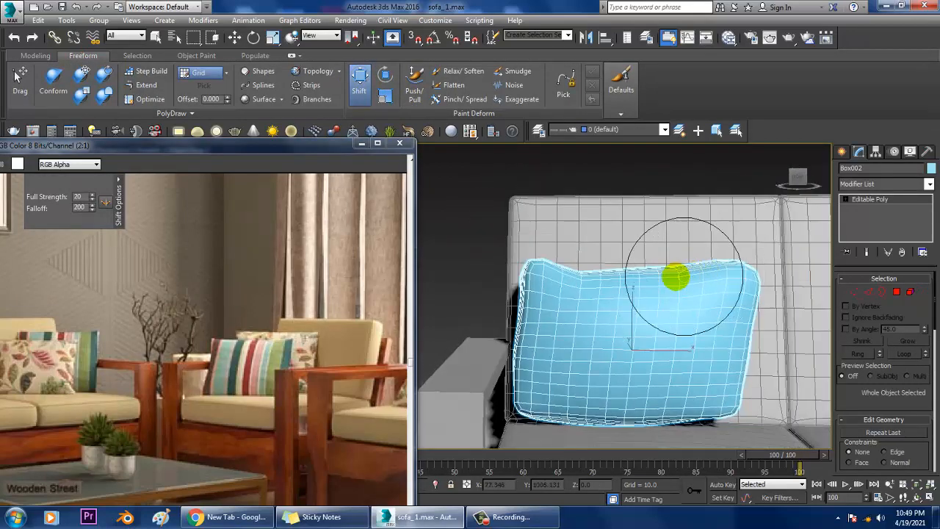
left_click_drag(642, 274, 644, 285)
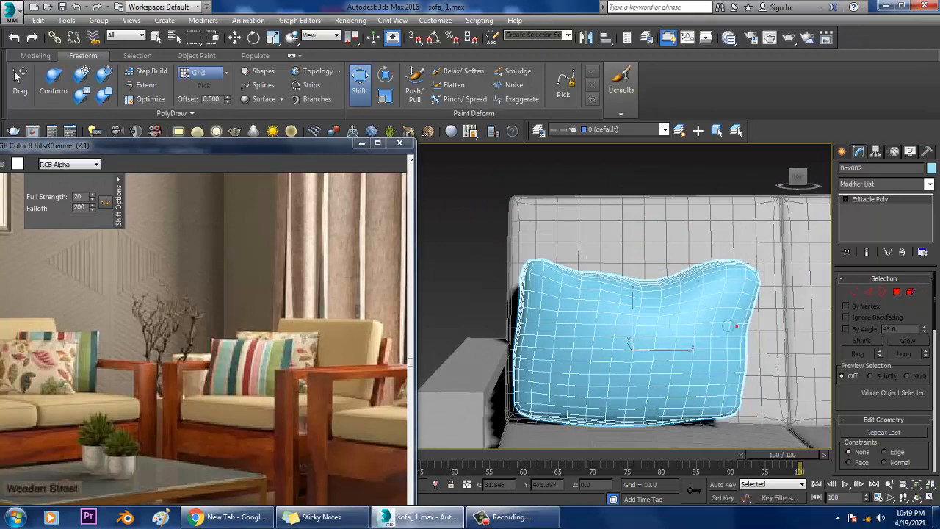
Flare the pillow's lower corners and its armrest-side upper corner outward, and push the armrest-side edge inward with the Shift brush
middle_click_drag(721, 403, 714, 400, "alt")
left_click_drag(729, 415, 748, 420)
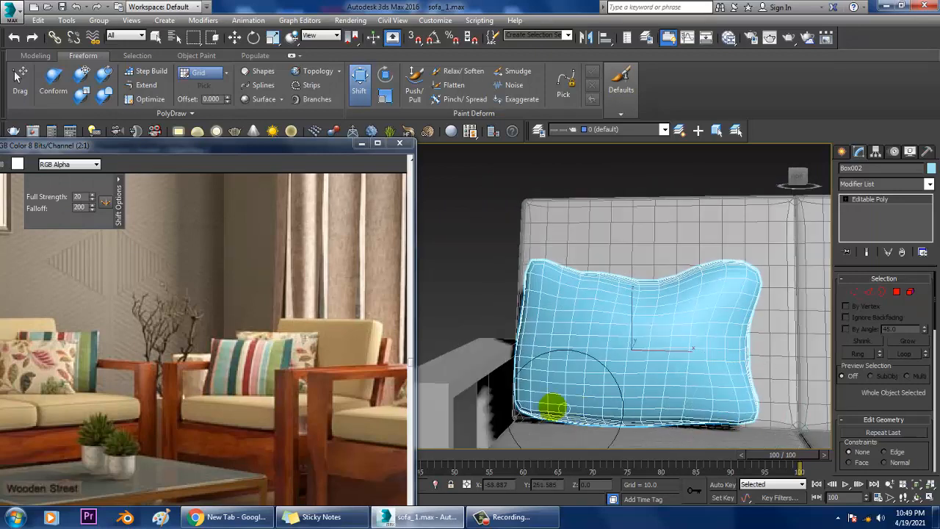
left_click_drag(508, 405, 490, 417)
left_click_drag(490, 340, 514, 340)
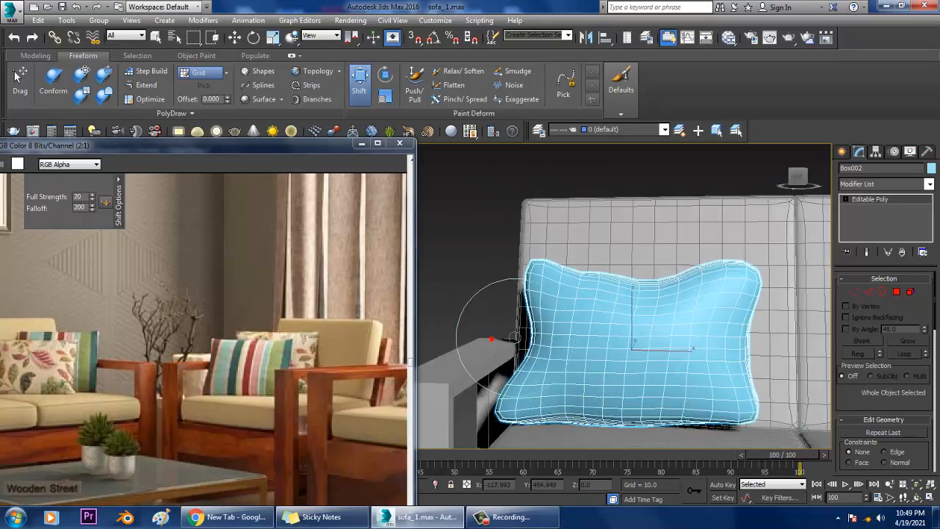
left_click_drag(541, 268, 520, 260)
mouse_move(523, 260)
middle_mouse_down("alt")
mouse_move(647, 299)
mouse_move(676, 296)
mouse_move(630, 287)
mouse_move(544, 315)
mouse_move(611, 302)
middle_mouse_up("alt")
scroll(570, 302, "up", 3)
scroll(544, 315, "down", 5)
key("w")
Smooth the pillow's corners and faces with the Relax/Soften brush at size 20 and strength 1
scroll(611, 302, "up", 3)
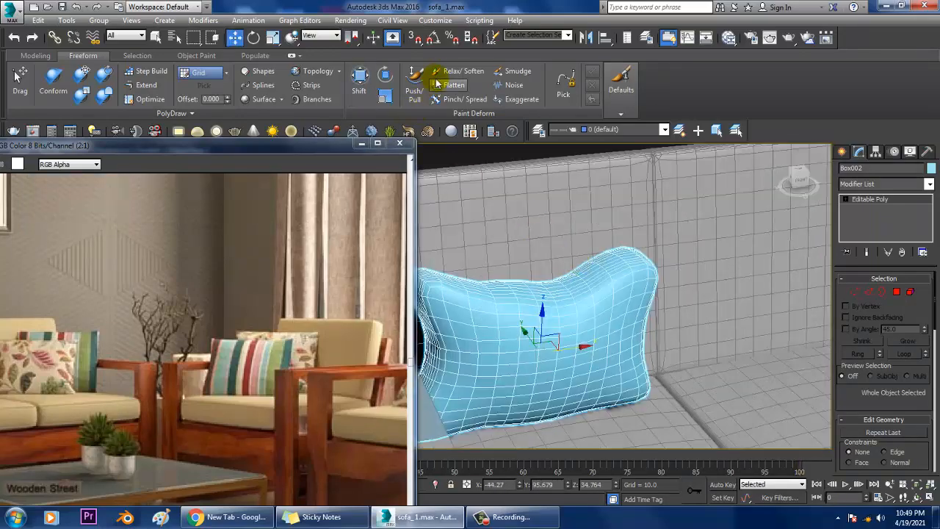
left_click(463, 71)
mouse_move(514, 316)
left_mouse_down()
mouse_move(485, 250)
mouse_move(569, 255)
mouse_move(448, 345)
mouse_move(477, 319)
left_mouse_up()
mouse_move(476, 318)
middle_mouse_down("alt")
mouse_move(529, 328)
mouse_move(517, 293)
middle_mouse_up("alt")
middle_click_drag(531, 336, 489, 340, "alt")
left_click_drag(489, 339, 497, 338)
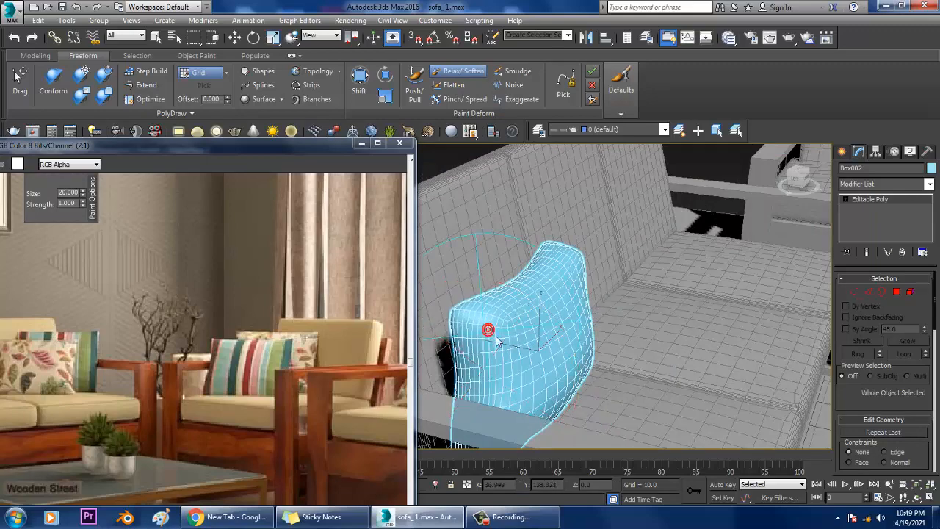
middle_click_drag(497, 337, 523, 336, "alt")
left_click_drag(504, 339, 500, 347)
middle_click_drag(500, 350, 420, 305, "alt")
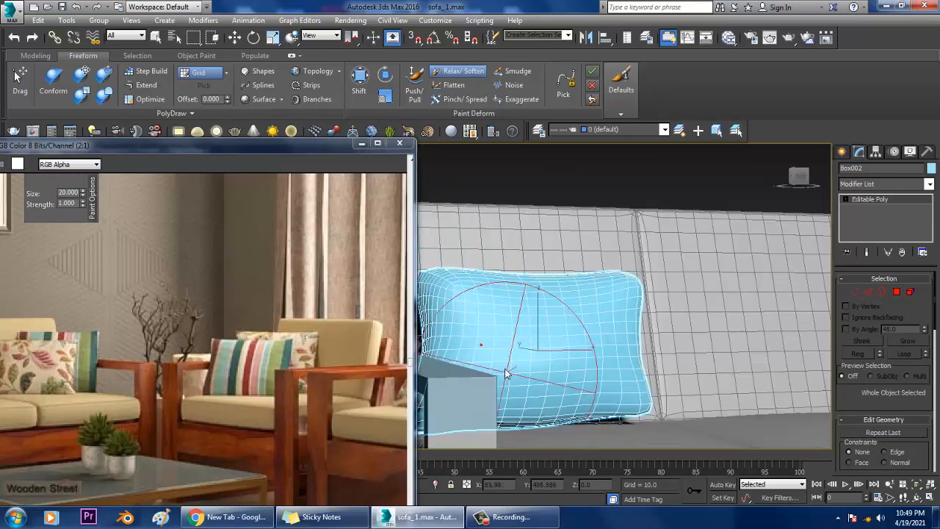
middle_click_drag(505, 373, 607, 411, "alt")
middle_click_drag(433, 438, 593, 275, "alt")
Reshape the relaxed pillow's corners and side edges with the Shift brush at full strength 20 and falloff 200
scroll(504, 262, "down", 5)
middle_click_drag(507, 262, 561, 273)
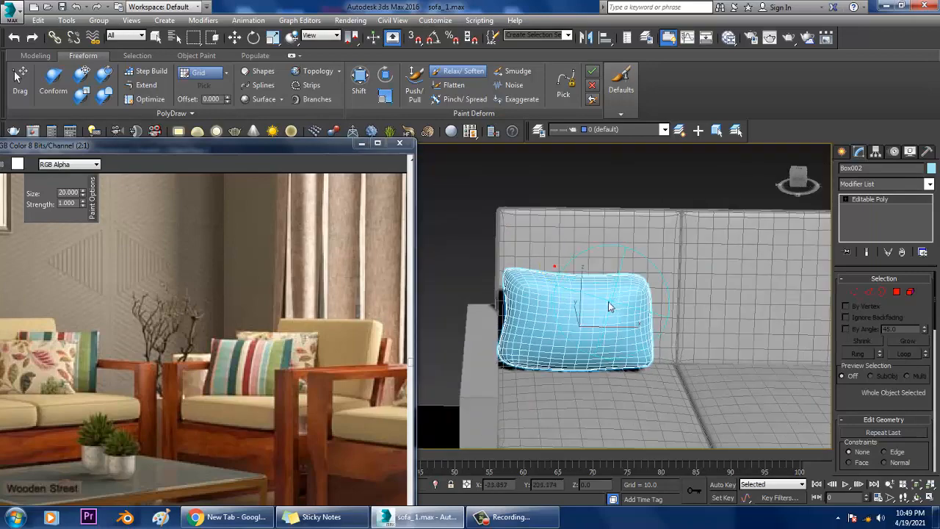
middle_click_drag(609, 307, 598, 304, "alt")
left_click(359, 76)
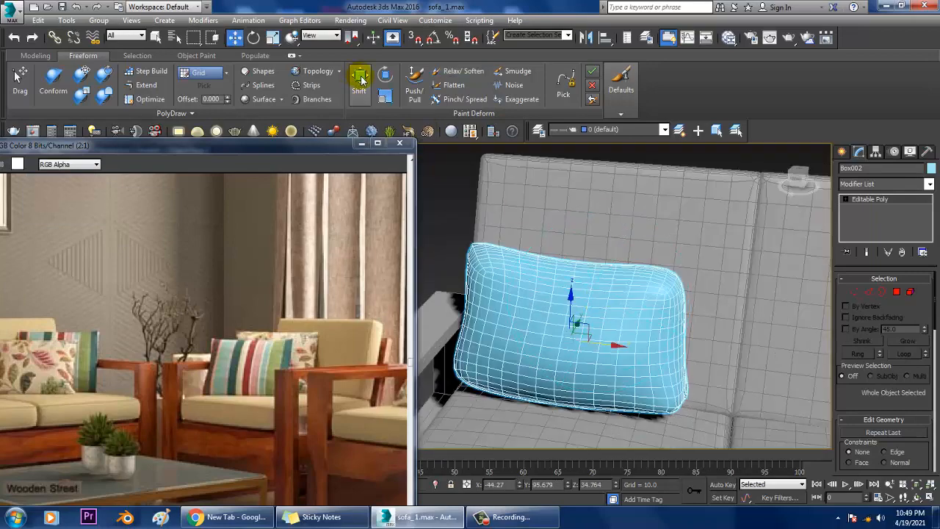
left_click(671, 277)
mouse_move(671, 277)
middle_mouse_down("alt")
mouse_move(666, 313)
mouse_move(680, 396)
middle_mouse_up("alt")
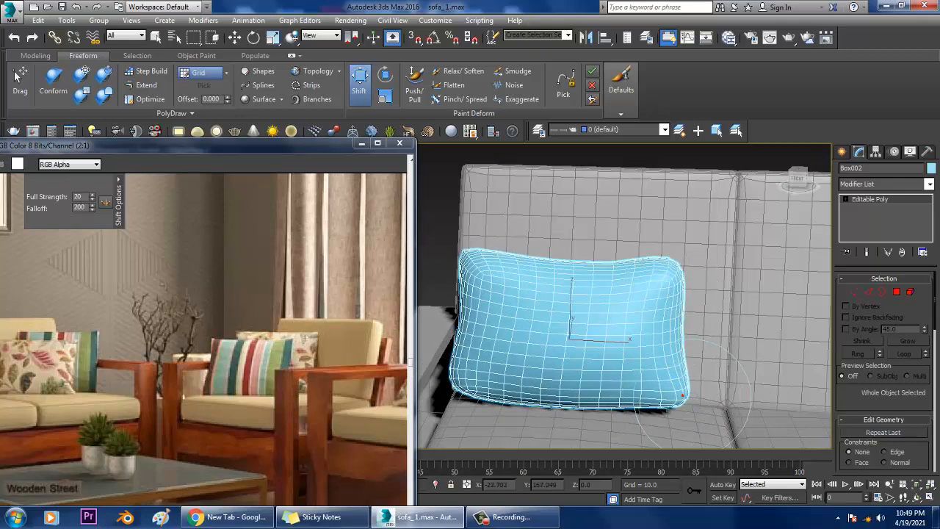
left_click_drag(694, 397, 686, 395)
left_click_drag(466, 257, 470, 352)
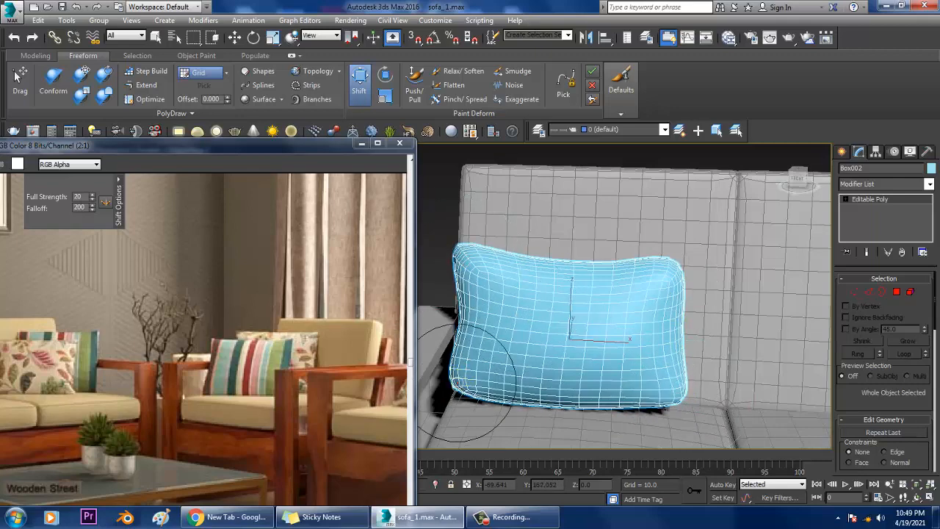
middle_click_drag(553, 303, 592, 283, "alt")
key("w")
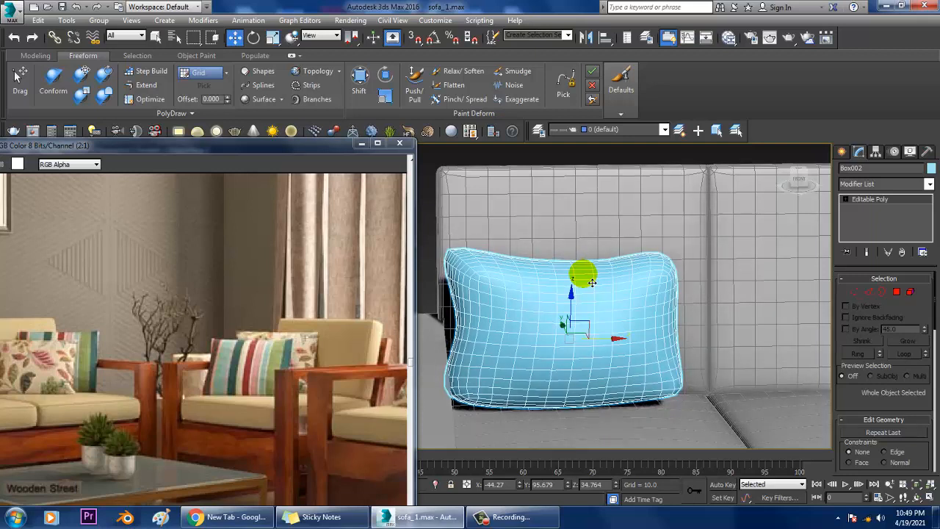
Move the pillow about 9 units along X away from the armrest and isolate it
scroll(640, 367, "down", 4)
scroll(578, 357, "up", 3)
middle_click_drag(681, 338, 644, 304, "alt")
scroll(644, 304, "down", 3)
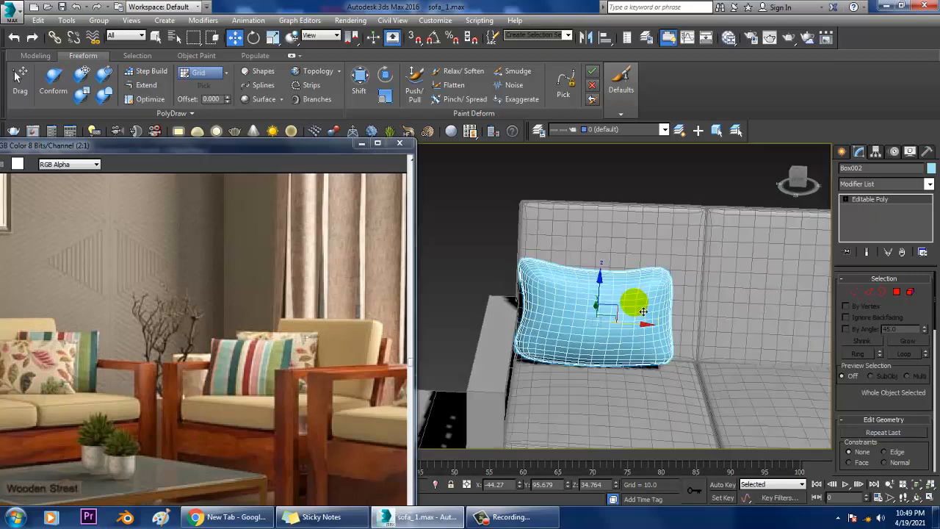
left_click_drag(638, 332, 689, 335)
key("alt+q")
middle_click_drag(655, 322, 694, 321, "alt")
scroll(586, 306, "down", 4)
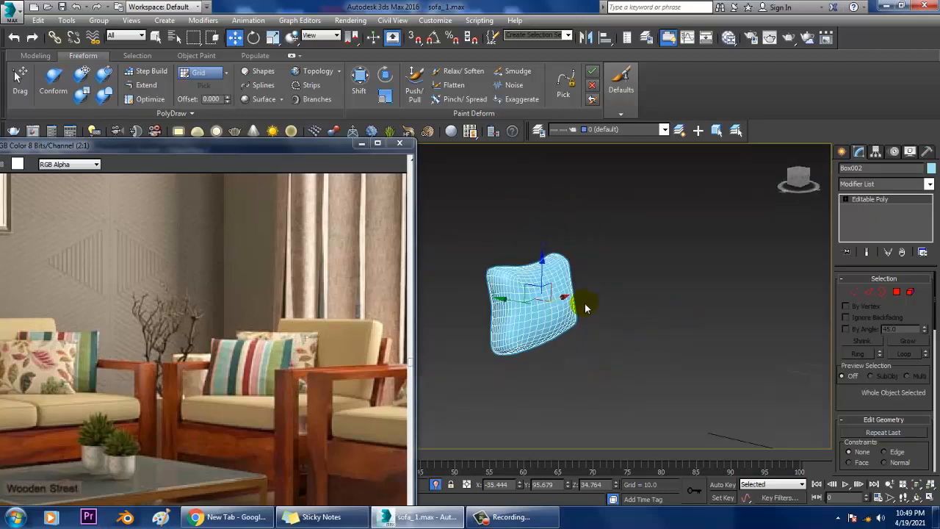
middle_click_drag(586, 306, 718, 309, "alt")
scroll(650, 321, "up", 4)
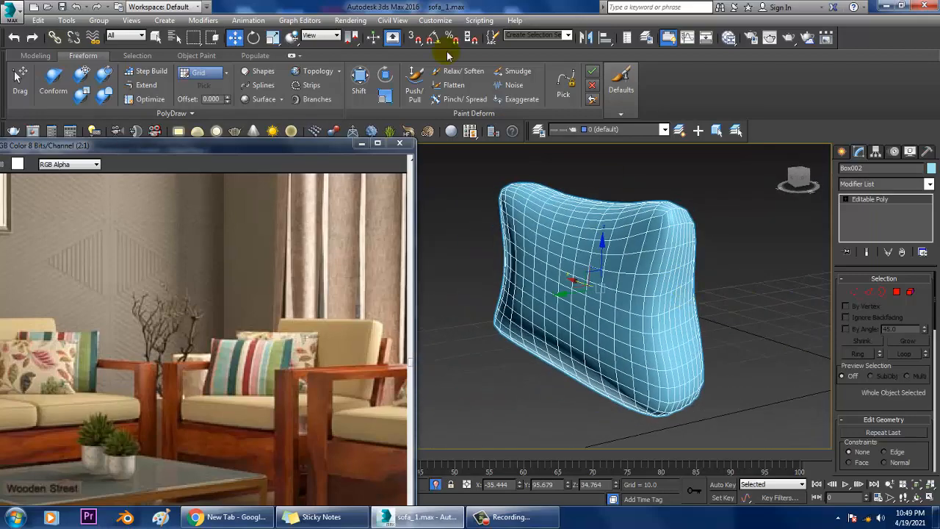
Puff out the middle of the pillow's faces with the Push/Pull brush, reducing its strength to 0.310
left_click(414, 93)
middle_click_drag(713, 254, 619, 270, "alt")
mouse_move(610, 294)
left_mouse_down()
mouse_move(596, 308)
mouse_move(540, 312)
left_mouse_up()
key("ctrl+z")
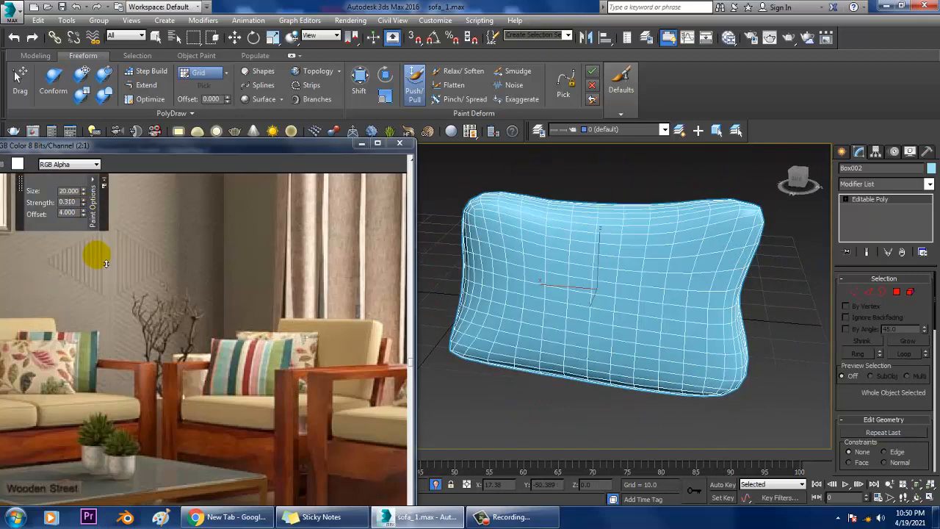
mouse_move(565, 298)
left_mouse_down()
mouse_move(595, 306)
mouse_move(596, 287)
mouse_move(560, 308)
mouse_move(656, 335)
left_mouse_up()
middle_click_drag(590, 307, 650, 315, "alt")
mouse_move(602, 287)
left_mouse_down()
mouse_move(657, 300)
mouse_move(595, 290)
left_mouse_up()
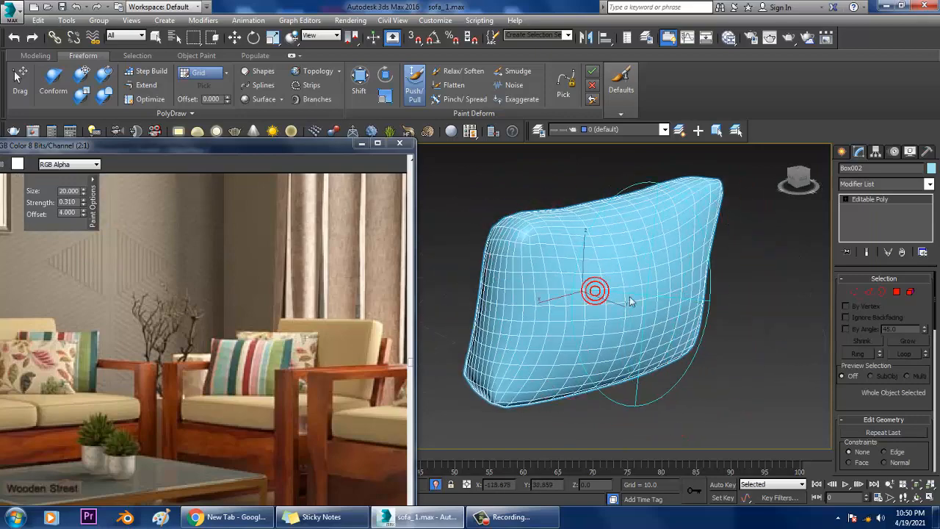
mouse_move(630, 301)
middle_mouse_down("alt")
mouse_move(774, 306)
mouse_move(772, 286)
middle_mouse_up("alt")
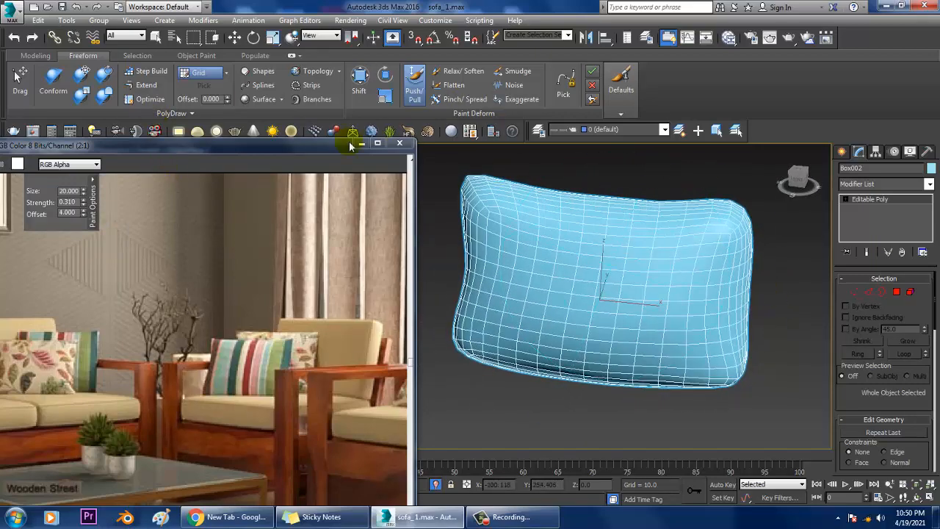
Soften the pillow's corners with the Relax/Soften brush at strength 0.310
left_click(444, 74)
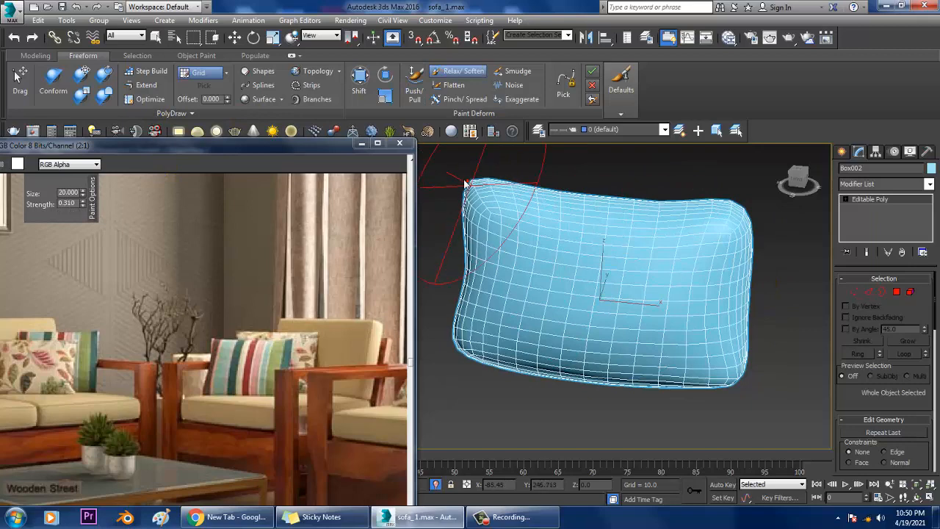
mouse_move(472, 184)
middle_mouse_down("alt")
mouse_move(497, 254)
mouse_move(491, 227)
mouse_move(745, 210)
middle_mouse_up("alt")
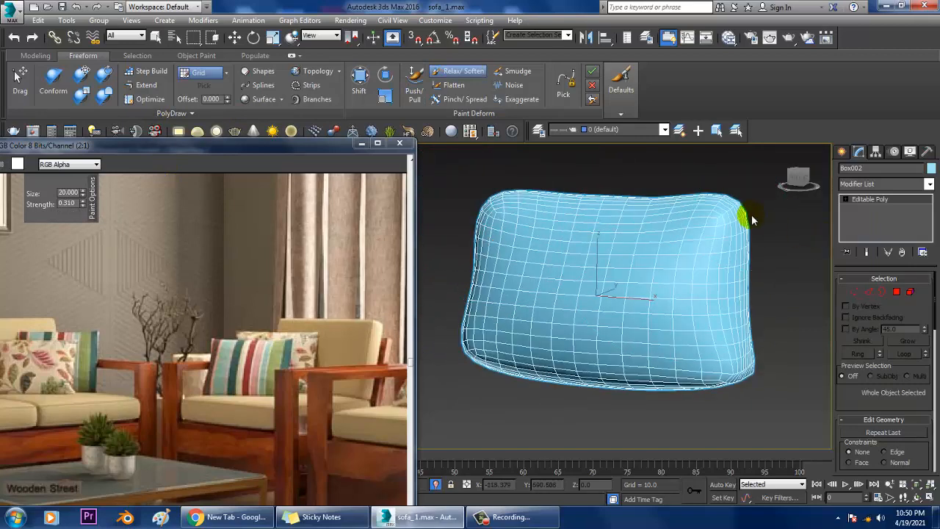
middle_click_drag(682, 351, 482, 395, "alt")
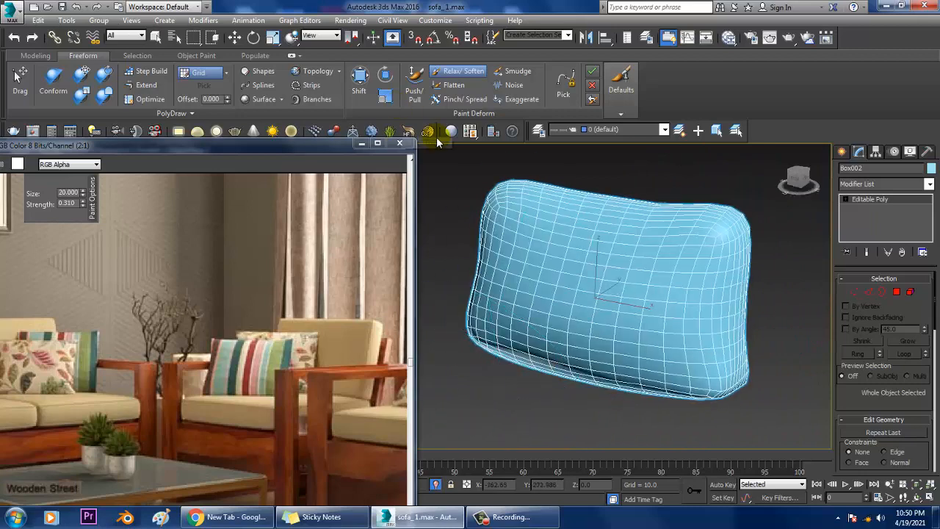
Pull the pillow's four corners outward and adjust its lower edge with the Shift brush at full strength 20 and falloff 200
left_click(373, 88)
middle_click_drag(566, 189, 703, 203, "alt")
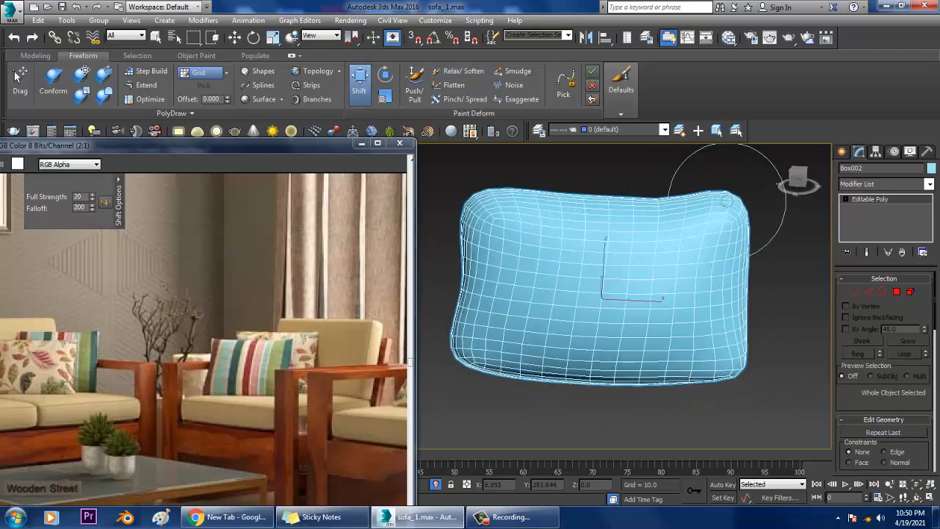
left_click_drag(739, 359, 756, 373)
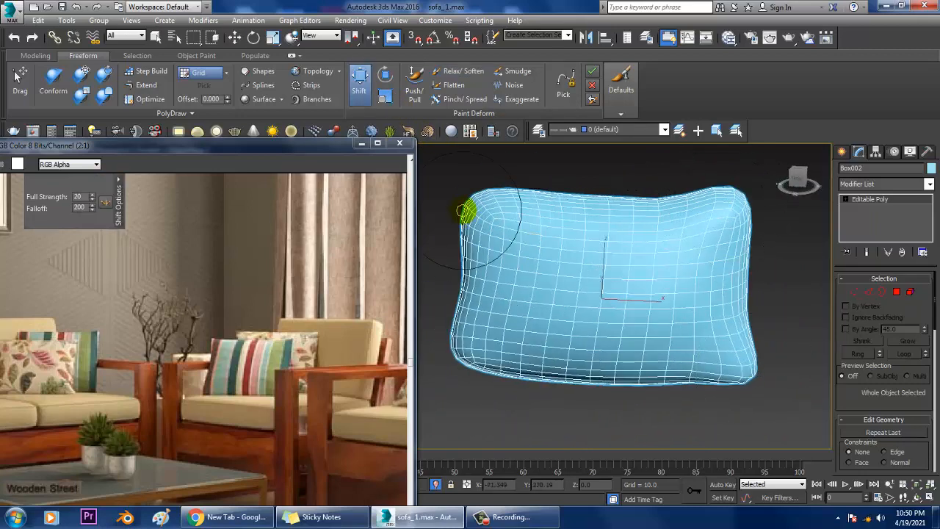
left_click_drag(463, 201, 457, 193)
left_click_drag(459, 343, 437, 357)
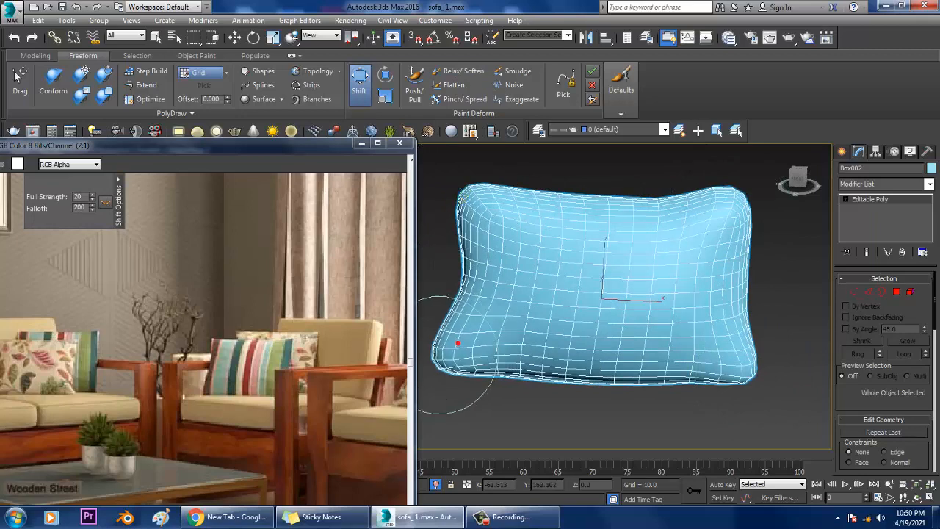
middle_click_drag(440, 356, 543, 319, "alt")
middle_click_drag(533, 369, 478, 354, "alt")
left_click_drag(439, 386, 453, 376)
middle_click_drag(564, 338, 534, 337, "alt")
left_click_drag(572, 373, 573, 370)
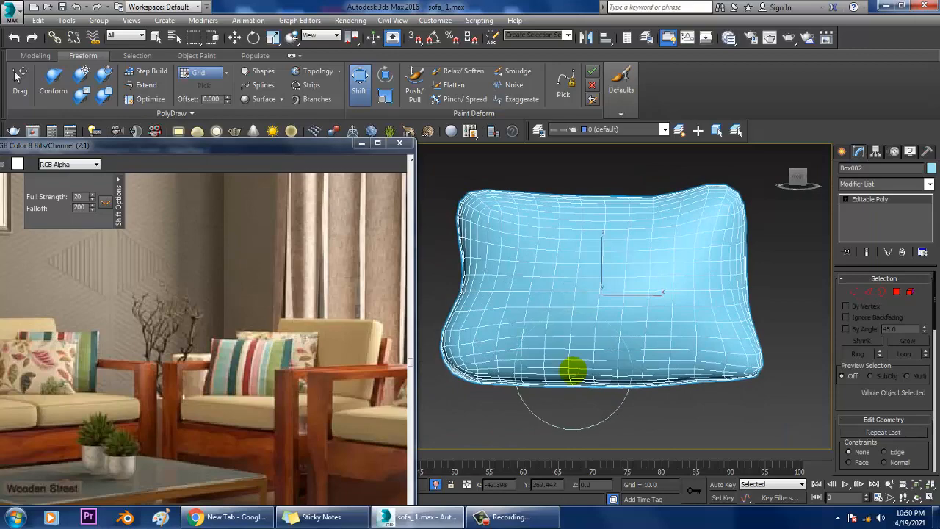
Leave the Shift brush and exit isolation mode to show the pillow on the sofa
mouse_move(574, 369)
middle_mouse_down("alt")
mouse_move(745, 359)
mouse_move(650, 360)
middle_mouse_up("alt")
scroll(646, 360, "down", 4)
right_click(679, 250)
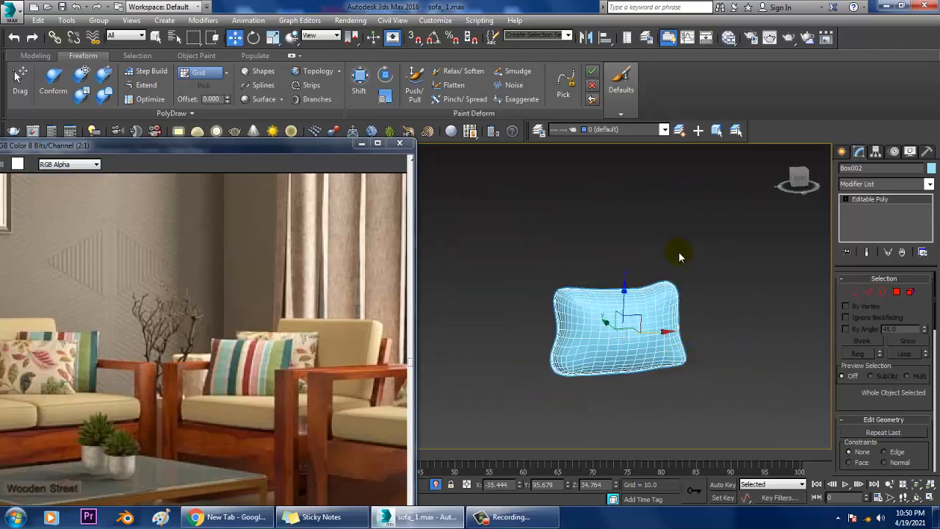
right_click(679, 243)
left_click(711, 153)
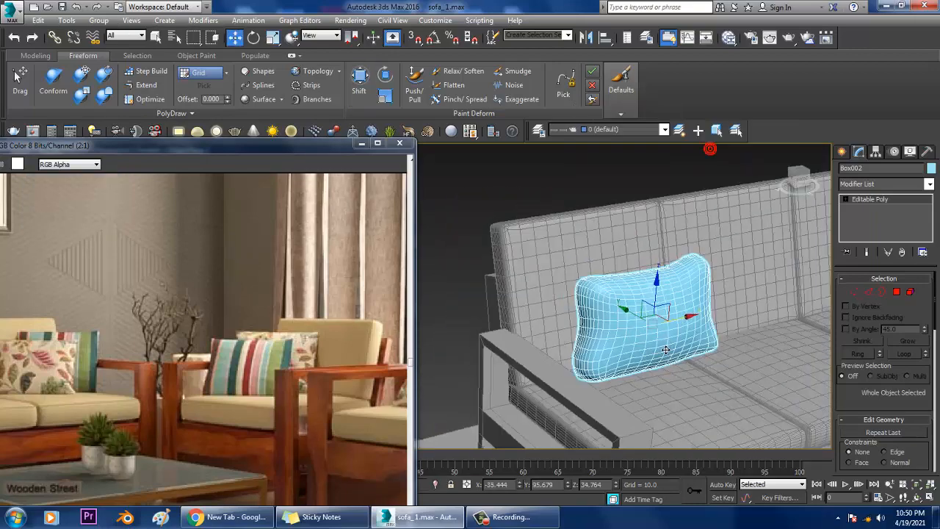
Smooth the pillow's surface from several sides with the Relax/Soften brush at size 20 and strength 0.310
scroll(624, 311, "up", 6)
middle_click_drag(623, 311, 607, 276, "alt")
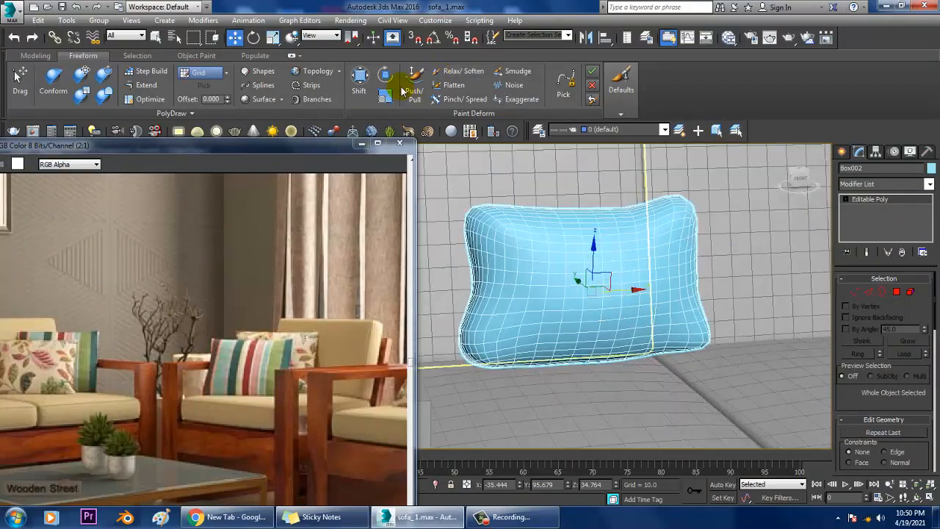
left_click(463, 71)
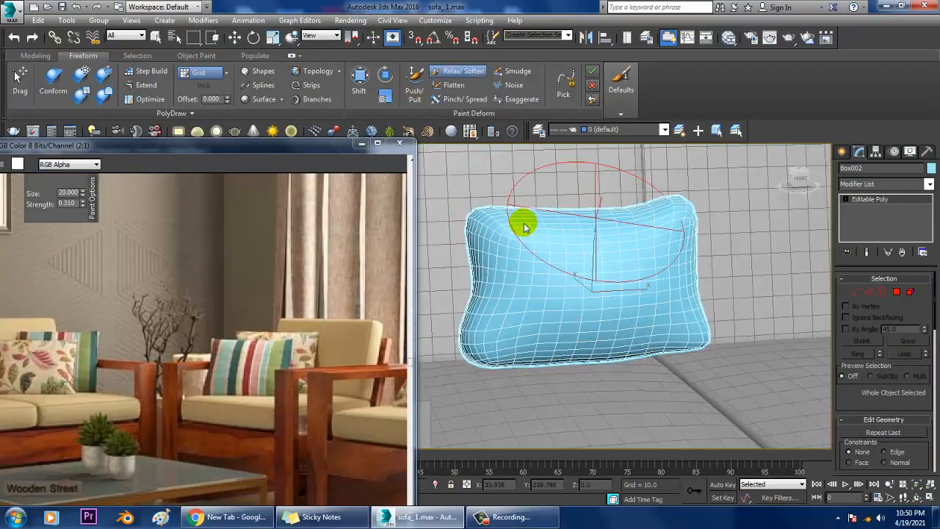
middle_click_drag(524, 228, 536, 254, "alt")
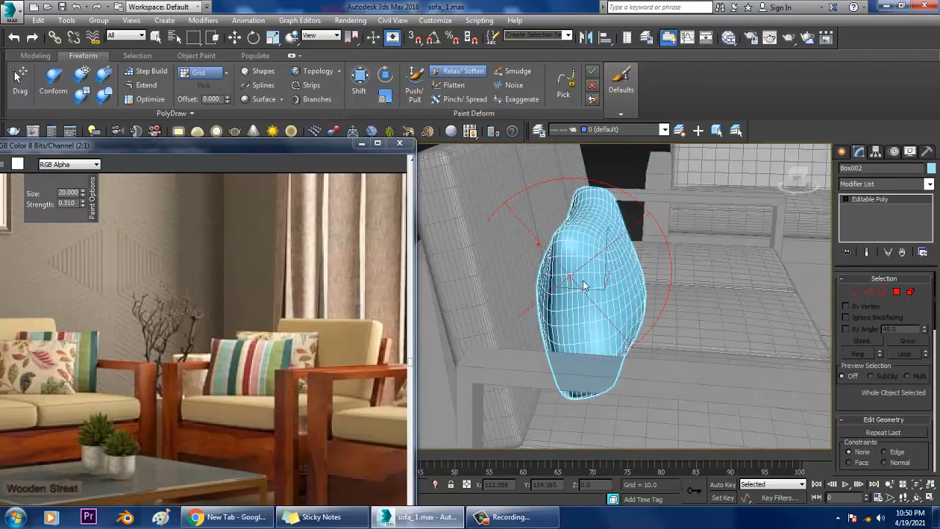
middle_click_drag(584, 286, 588, 208, "alt")
middle_click_drag(646, 212, 688, 270, "alt")
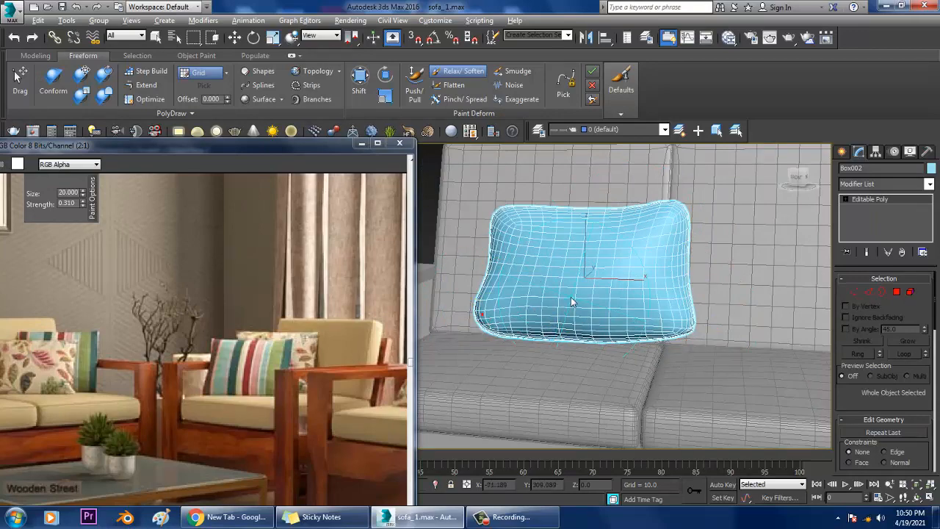
middle_click_drag(572, 302, 615, 260, "alt")
right_click(619, 266)
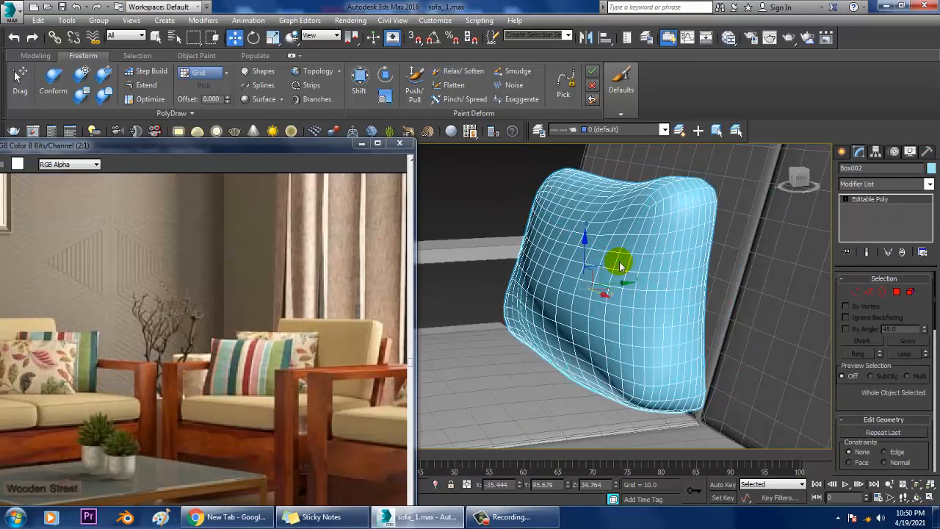
Pinch the pillow's side edge with the Pinch/Spread brush at size 20 and strength 0.310
left_click(457, 100)
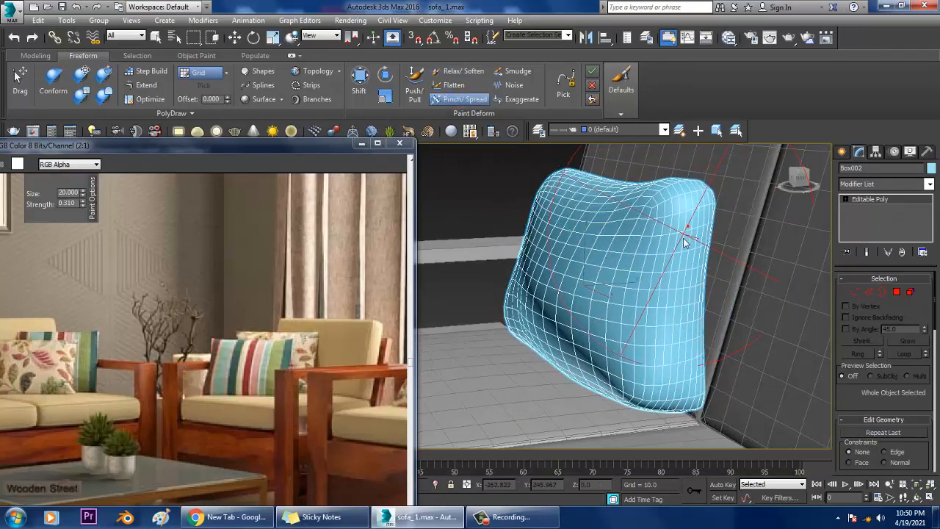
mouse_move(683, 320)
middle_mouse_down("alt")
mouse_move(762, 254)
mouse_move(517, 252)
middle_mouse_up("alt")
left_click(473, 243)
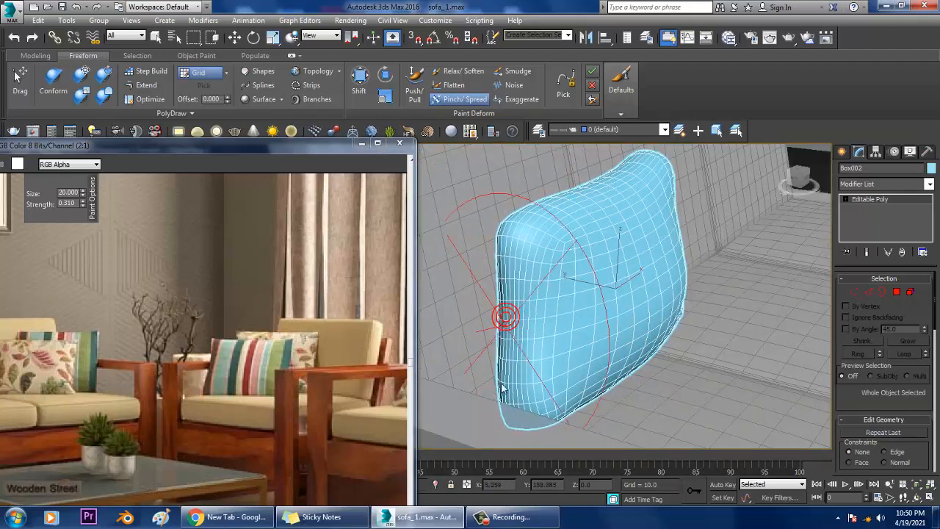
middle_click_drag(505, 356, 506, 239, "alt")
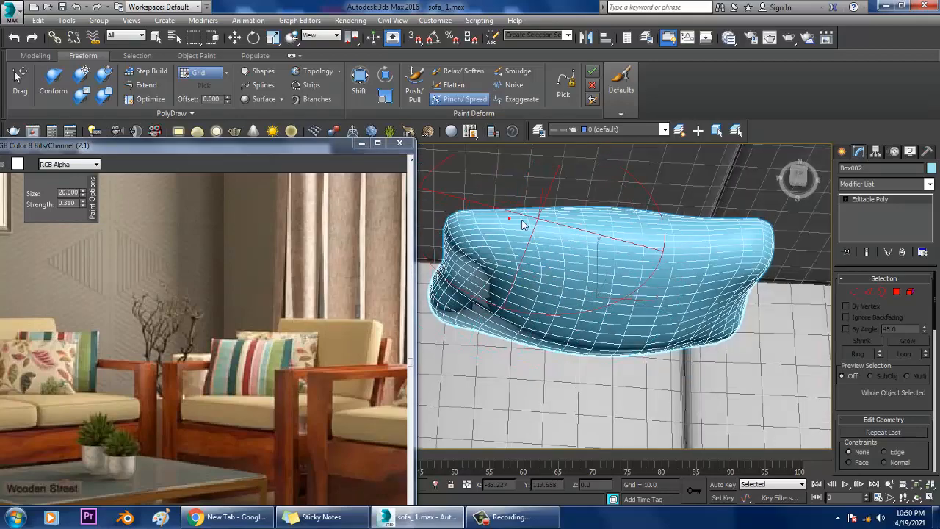
Isolate the pillow and tighten its bottom edge with the Pinch/Spread brush at strength 0.310
middle_click_drag(578, 228, 577, 160, "alt")
middle_click_drag(572, 198, 423, 287, "alt")
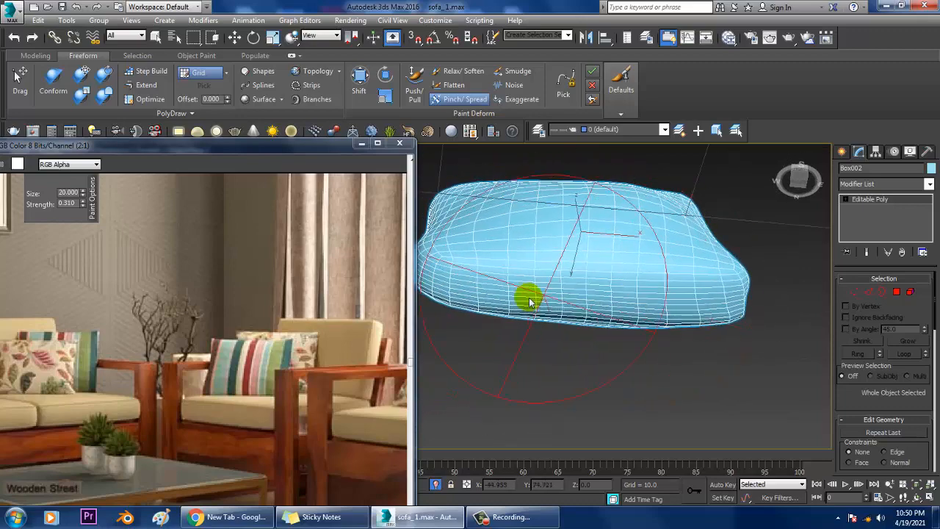
mouse_move(613, 312)
left_mouse_down()
mouse_move(700, 316)
mouse_move(590, 317)
left_mouse_up()
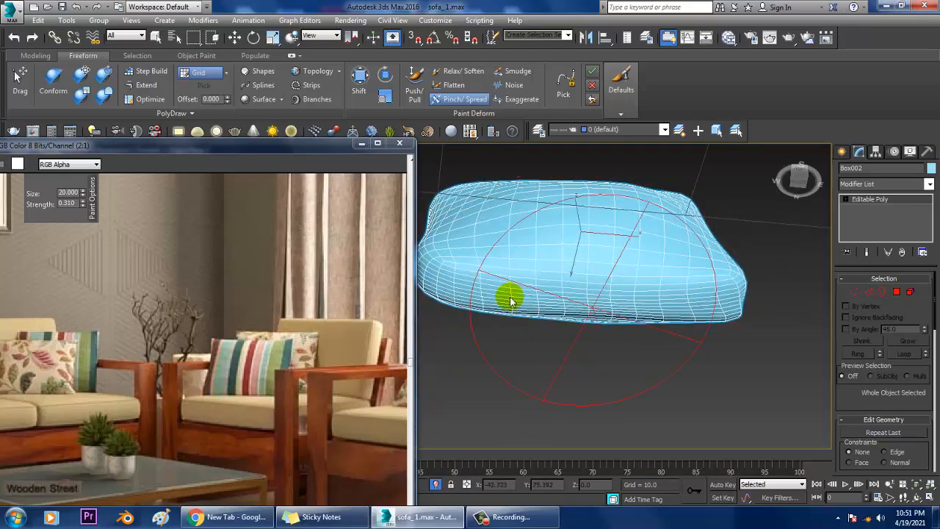
left_click_drag(511, 298, 641, 313)
Stretch the isolated pillow's corners farther out with the Shift brush at full strength 20 and falloff 200
middle_click_drag(641, 271, 477, 321, "alt")
left_click(363, 81)
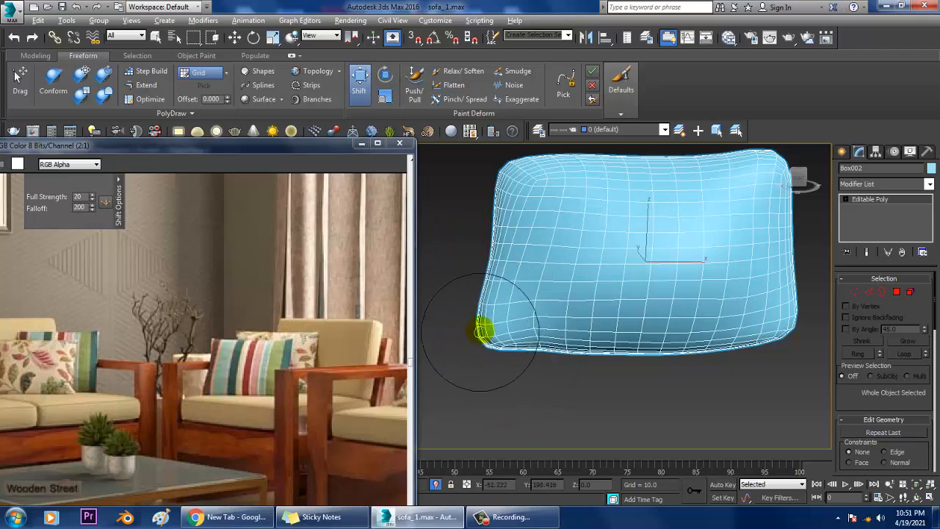
mouse_move(481, 330)
left_mouse_down()
mouse_move(550, 325)
mouse_move(508, 196)
left_mouse_up()
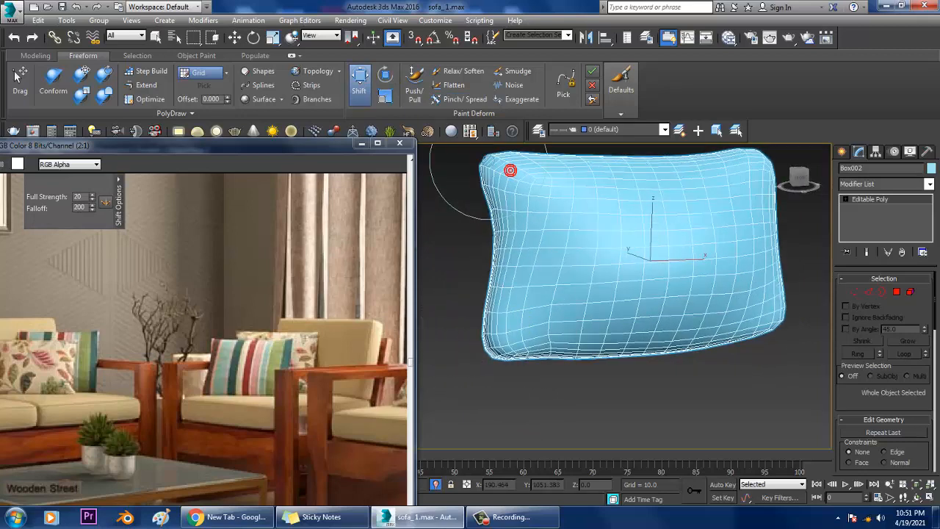
middle_click_drag(672, 221, 540, 274, "alt")
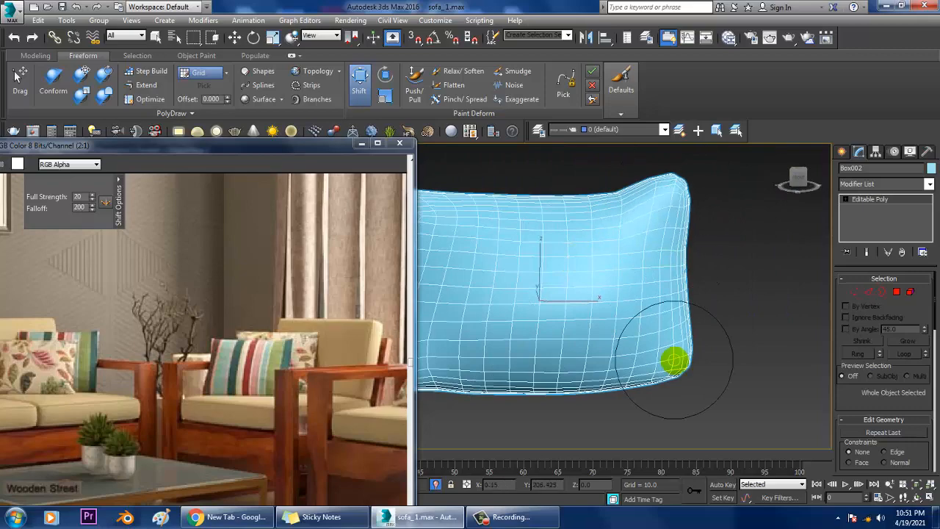
left_click_drag(674, 361, 697, 380)
End the pillow's isolation with the Move tool active, bringing the sofa back into view
scroll(660, 356, "down", 4)
middle_click_drag(650, 350, 676, 357, "alt")
key("w")
right_click(725, 274)
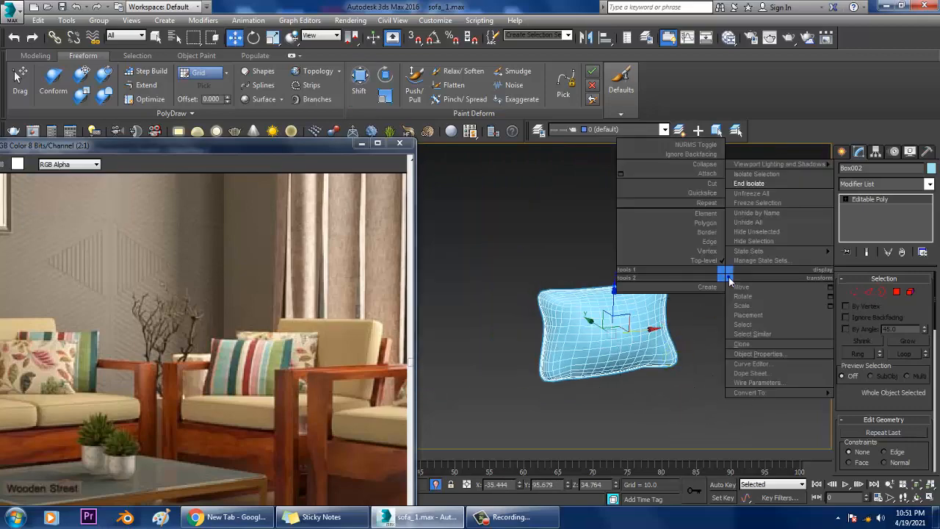
left_click(757, 183)
scroll(573, 352, "down", 5)
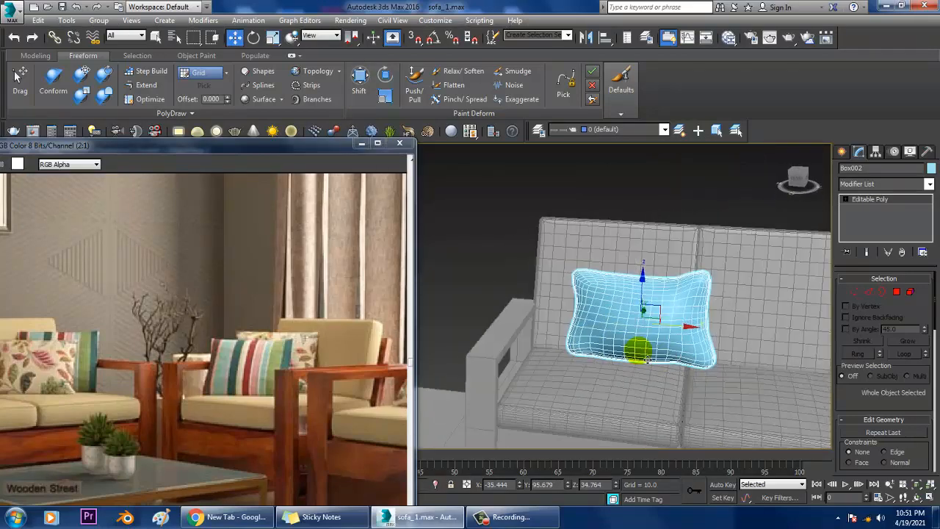
Apply a TurboSmooth modifier to the pillow
scroll(647, 360, "up", 5)
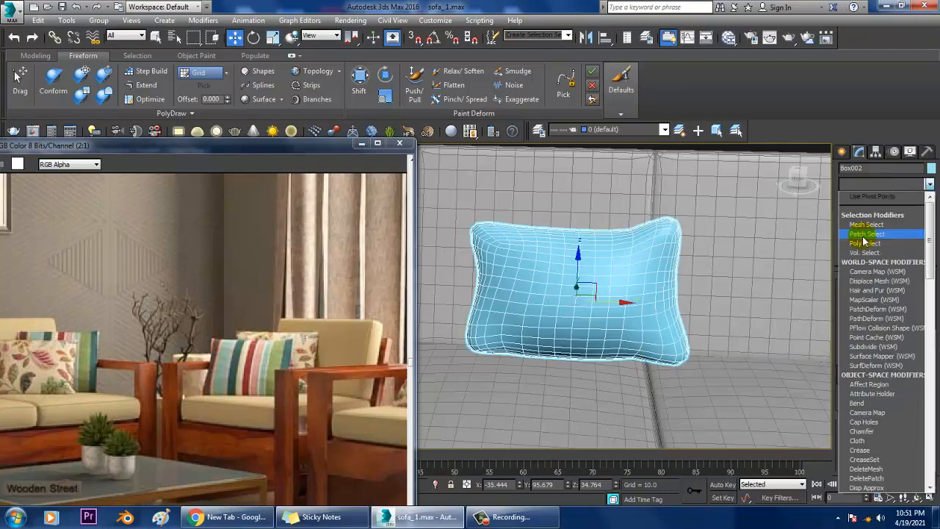
key("t")
left_click(868, 319)
Move the pillow about 7 units along negative X toward the sofa's armrest
left_click_drag(609, 302, 571, 303)
scroll(571, 303, "down", 4)
middle_click_drag(646, 300, 602, 316, "alt")
scroll(602, 316, "down", 2)
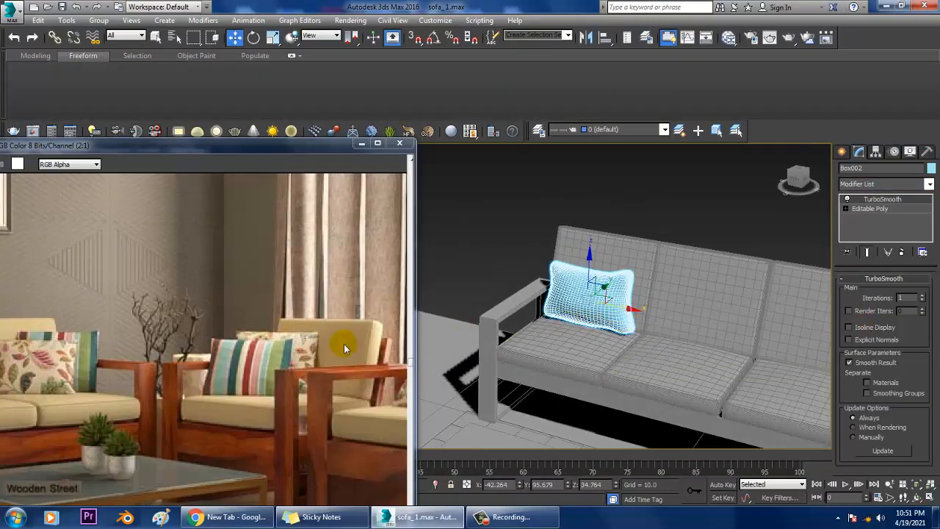
Shift the reference photo window slightly aside and scale the pillow's height to about 94% along Z
mouse_move(174, 147)
left_mouse_down()
mouse_move(300, 145)
mouse_move(158, 144)
left_mouse_up()
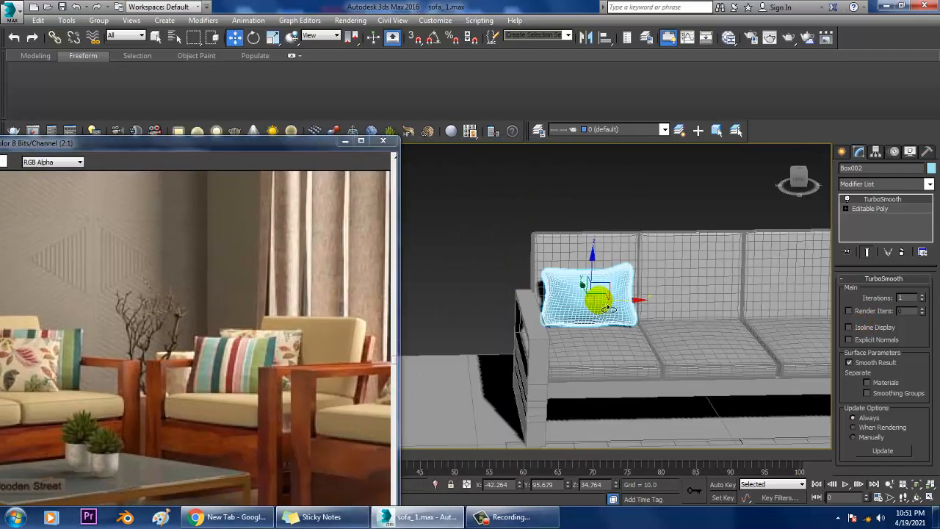
scroll(626, 316, "up", 5)
middle_click_drag(627, 316, 601, 295, "alt")
key("r")
mouse_move(580, 246)
left_mouse_down()
mouse_move(581, 261)
mouse_move(580, 252)
left_mouse_up()
middle_click_drag(580, 252, 630, 292, "alt")
Move the pillow about 2 units along Y toward the backrest and about 1.3 units down onto the seat
key("w")
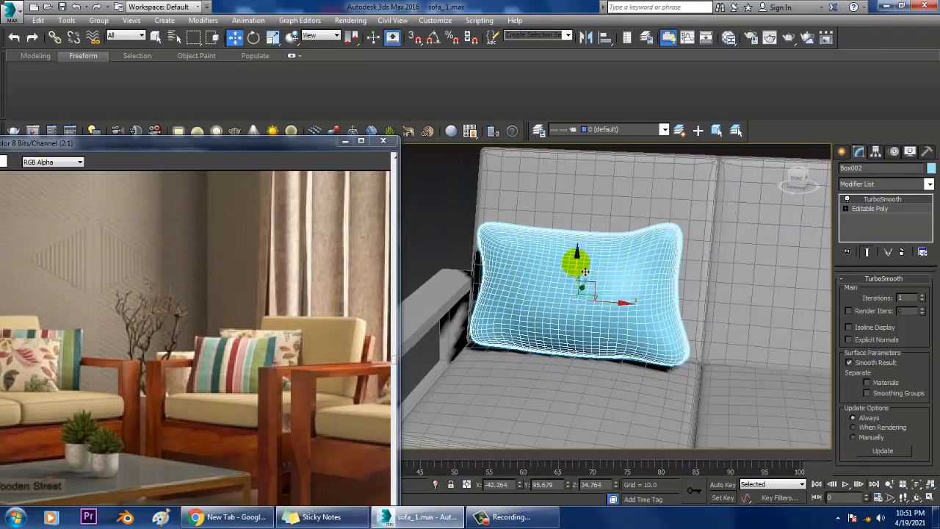
middle_click_drag(683, 310, 665, 339, "alt")
left_click_drag(664, 339, 633, 323)
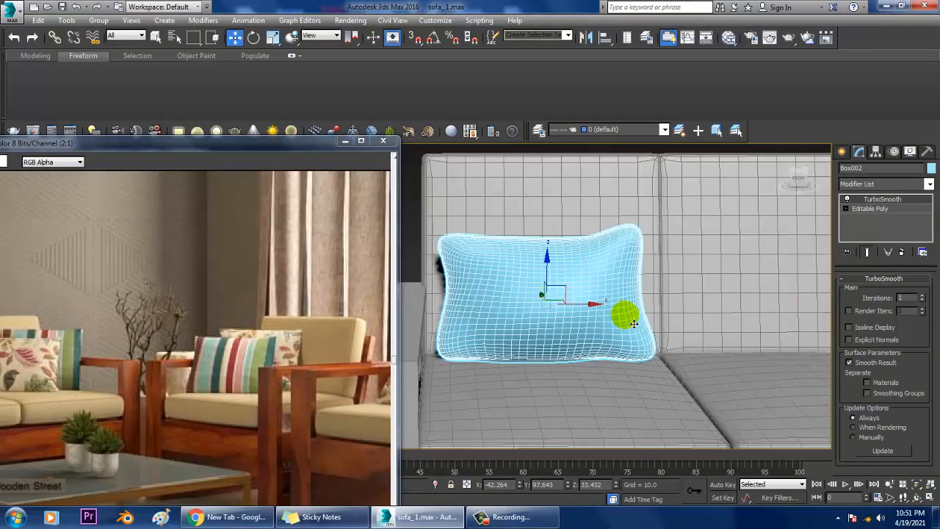
Convert the smoothed pillow to an Editable Poly
key("r")
middle_click_drag(604, 319, 667, 321, "alt")
scroll(669, 330, "up", 3)
right_click(495, 269)
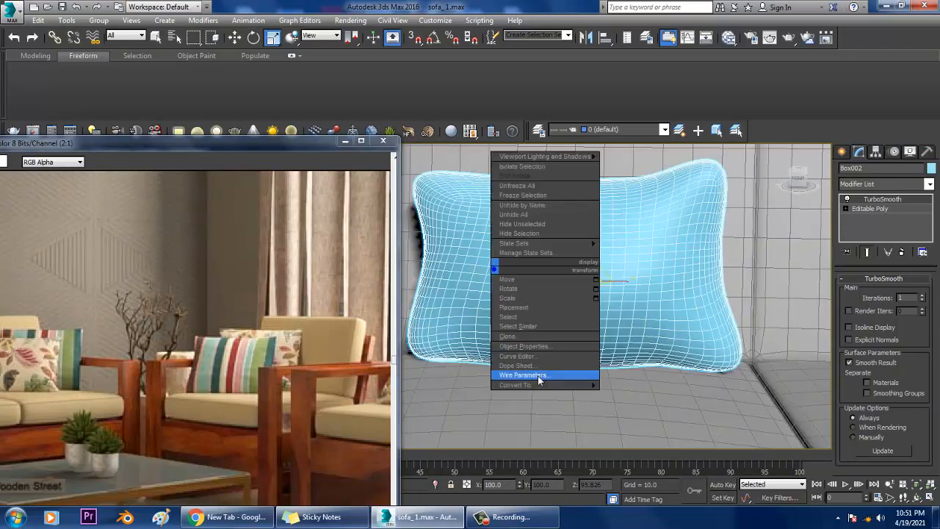
mouse_move(543, 389)
left_click(656, 395)
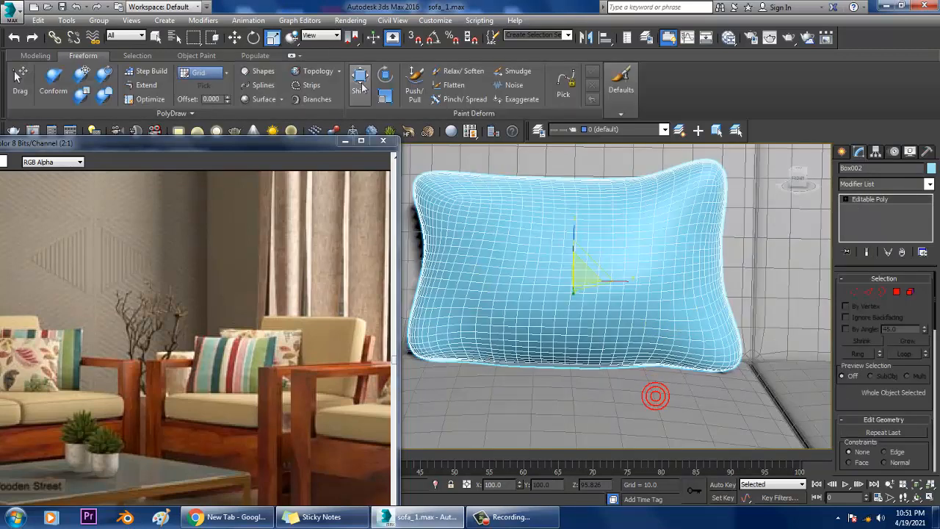
Relax the pillow's side edge and lower corner away from the armrest with the Relax/Soften brush at strength 0.310
left_click(452, 71)
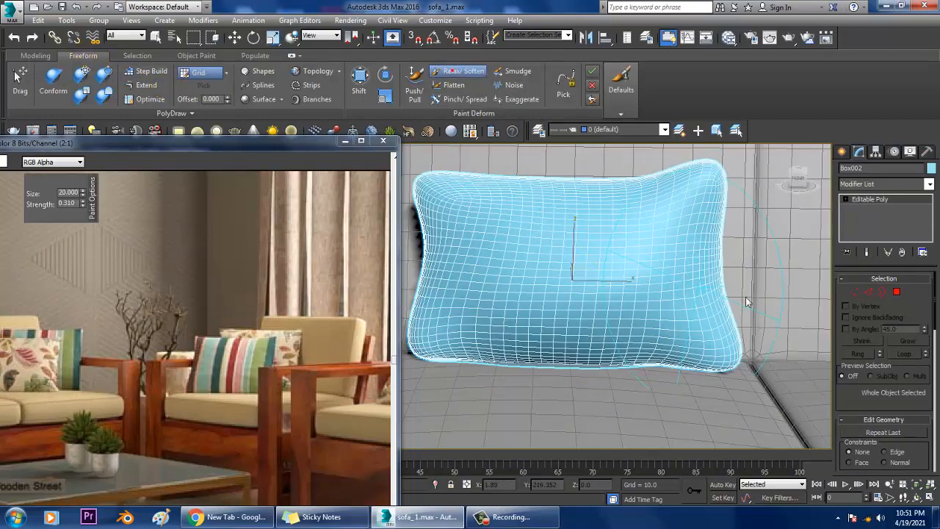
mouse_move(726, 298)
left_mouse_down()
mouse_move(725, 332)
mouse_move(713, 331)
mouse_move(730, 338)
left_mouse_up()
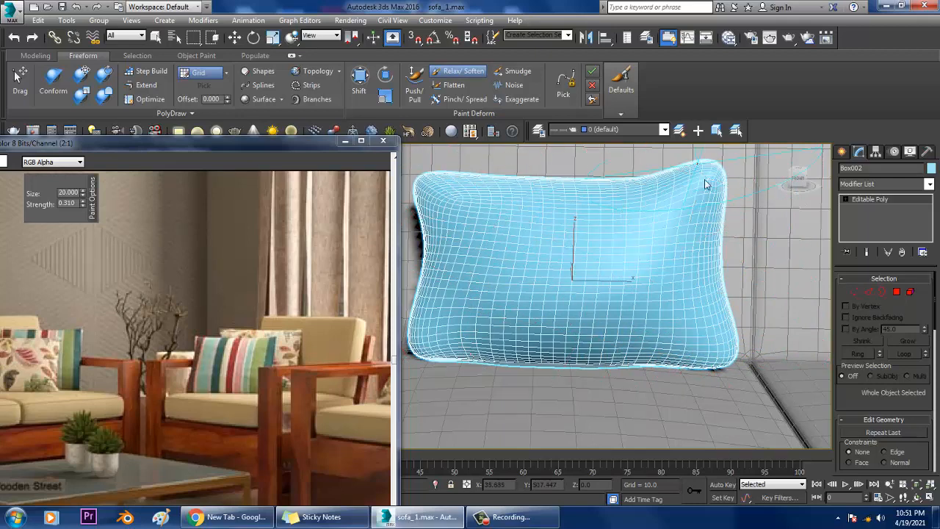
mouse_move(681, 204)
middle_mouse_down("alt")
mouse_move(631, 216)
mouse_move(671, 210)
middle_mouse_up("alt")
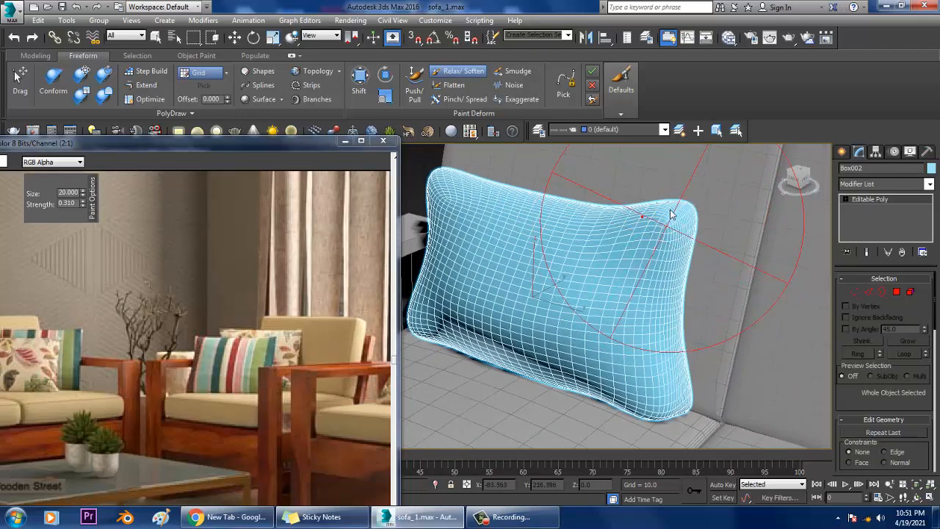
mouse_move(656, 243)
middle_mouse_down("alt")
mouse_move(654, 176)
mouse_move(672, 226)
middle_mouse_up("alt")
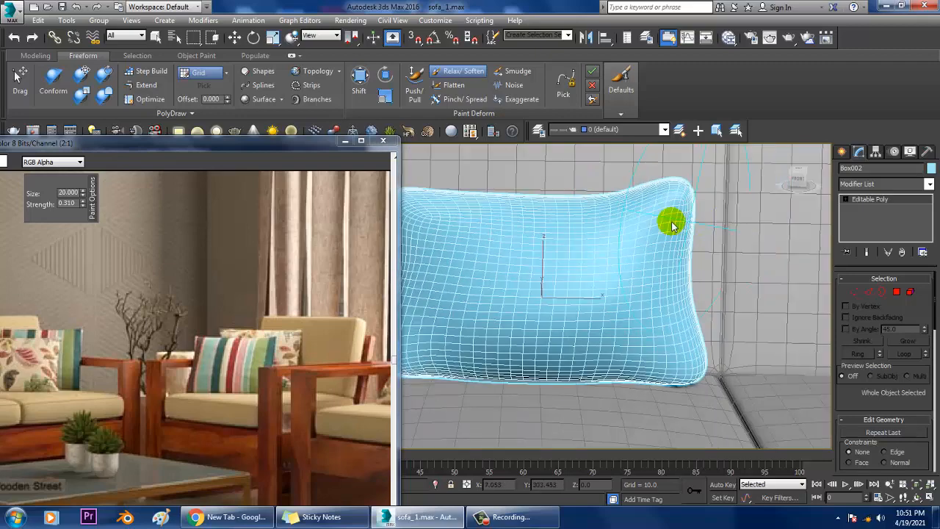
Flatten the pillow's raised upper corner away from the armrest with the Flatten brush at size 20 and strength 0.310
mouse_move(706, 208)
left_mouse_down()
mouse_move(673, 192)
mouse_move(636, 206)
left_mouse_up()
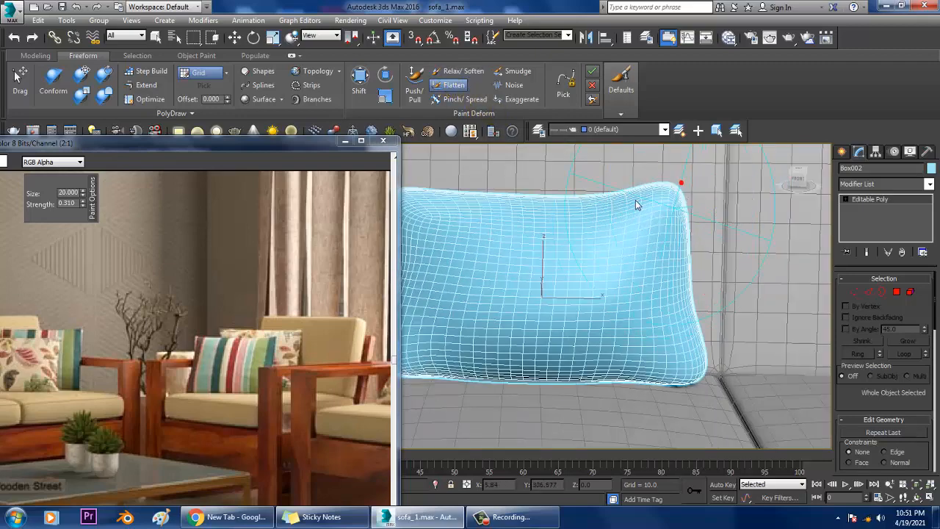
middle_click_drag(645, 189, 656, 232, "alt")
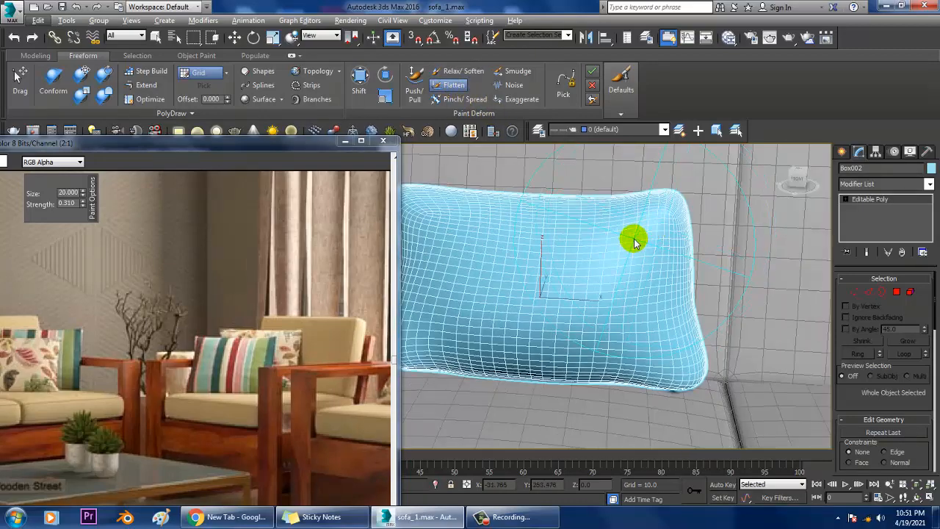
key("w")
scroll(636, 243, "down", 6)
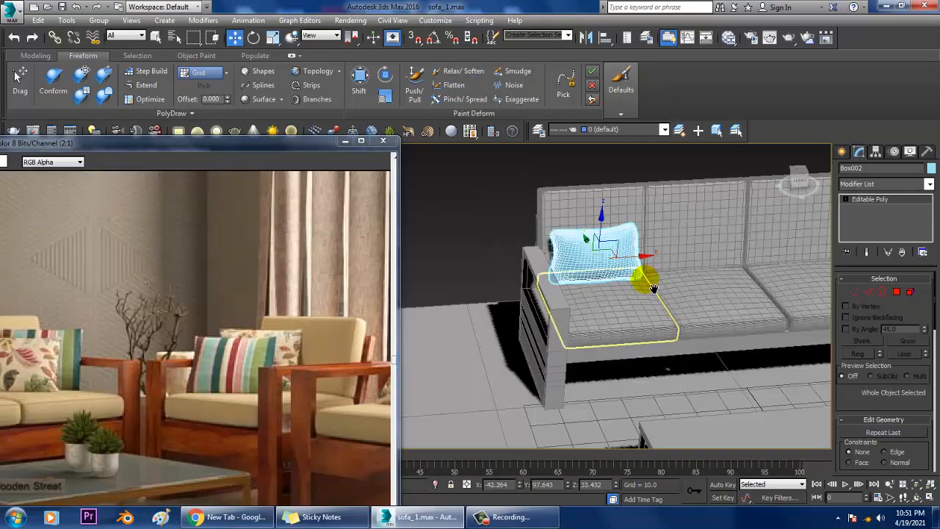
Check the pillows in the reference photo and clone the pillow once as a Copy, about 11 units along Y toward the seat's front
scroll(654, 288, "up", 5)
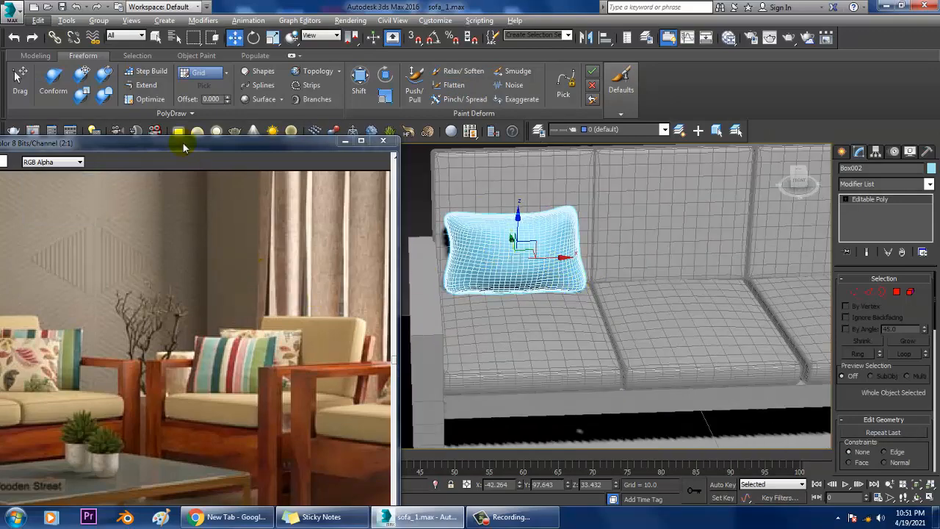
left_click_drag(182, 143, 422, 97)
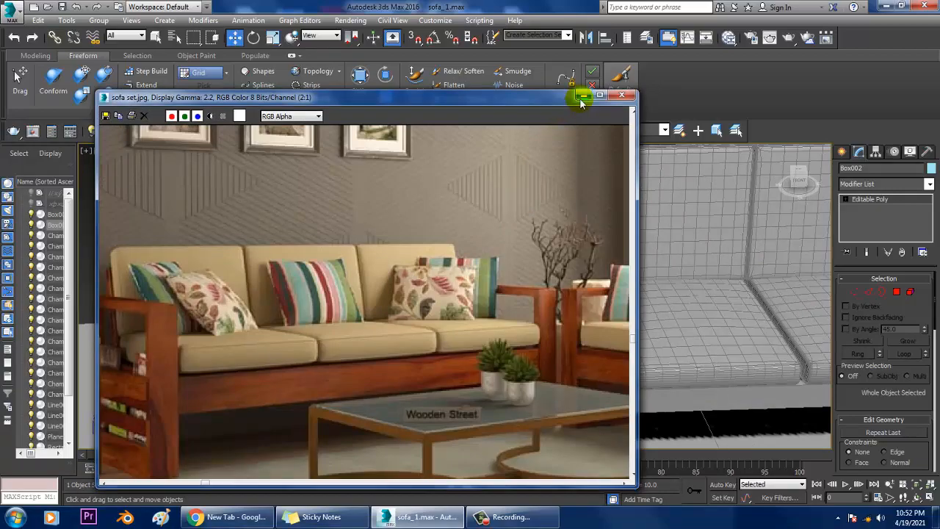
left_click_drag(547, 100, 316, 126)
left_click(355, 123)
middle_click_drag(508, 272, 624, 292, "alt")
scroll(583, 271, "up", 2)
scroll(568, 258, "up", 2)
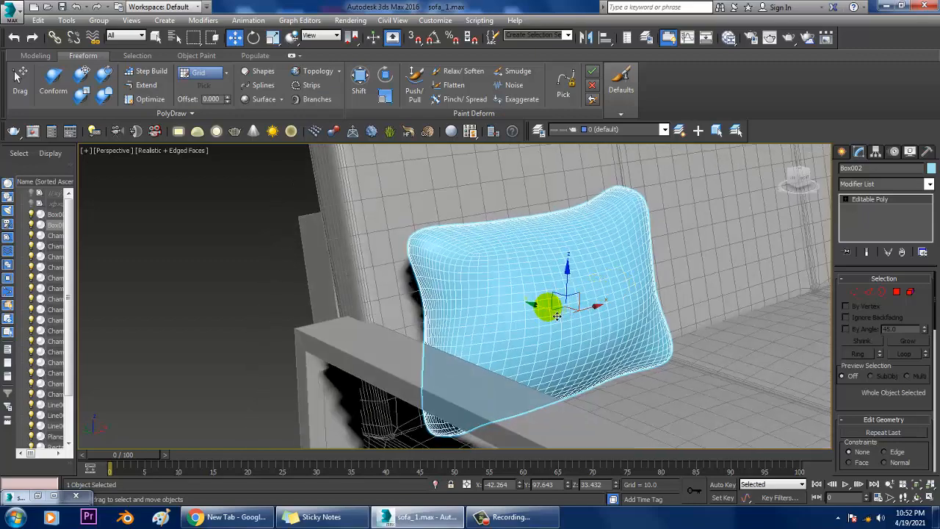
left_click_drag(557, 316, 660, 337, "shift")
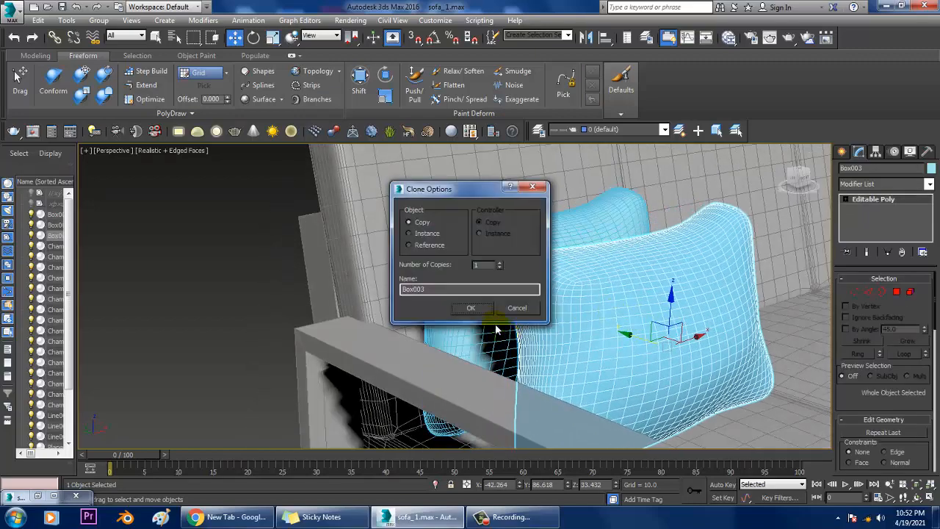
left_click(473, 308)
Scale the pillow copy down to about 80 percent and rotate it about 7 degrees around X
key("e")
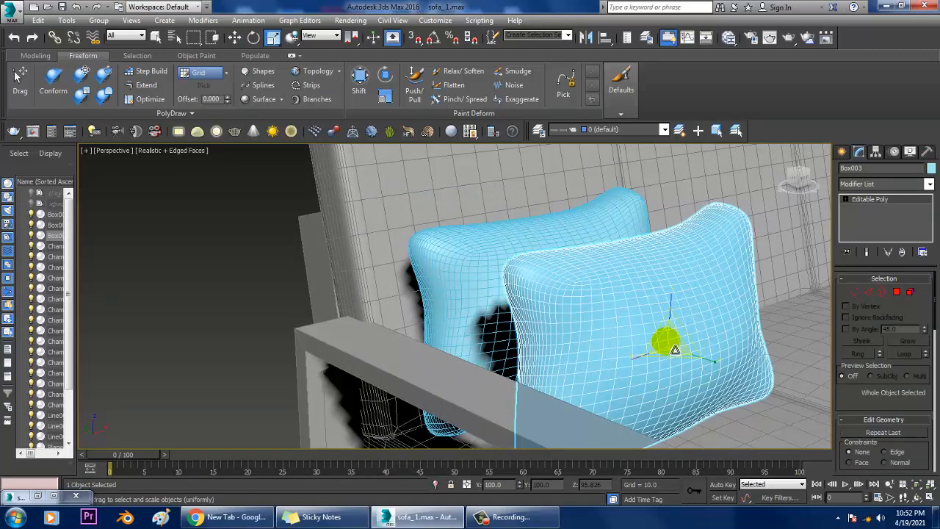
middle_click_drag(675, 350, 672, 361, "alt")
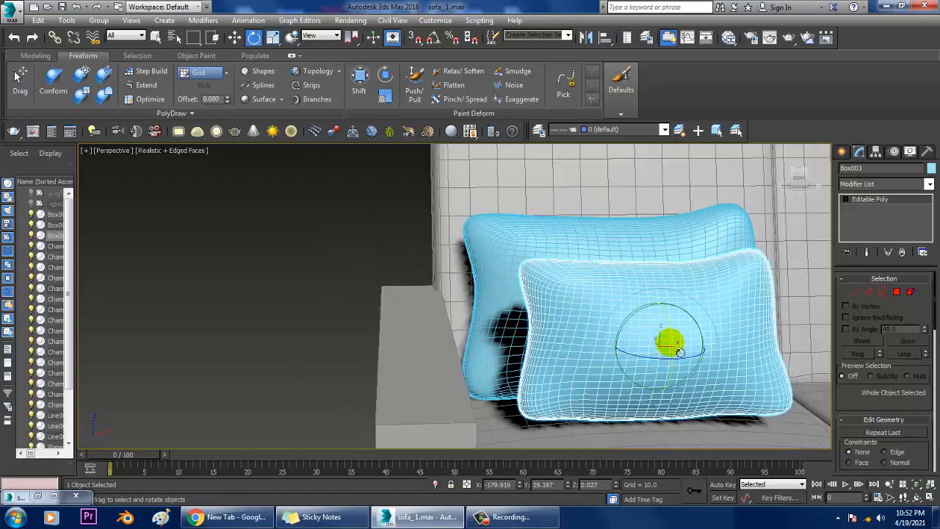
left_click_drag(681, 341, 679, 334)
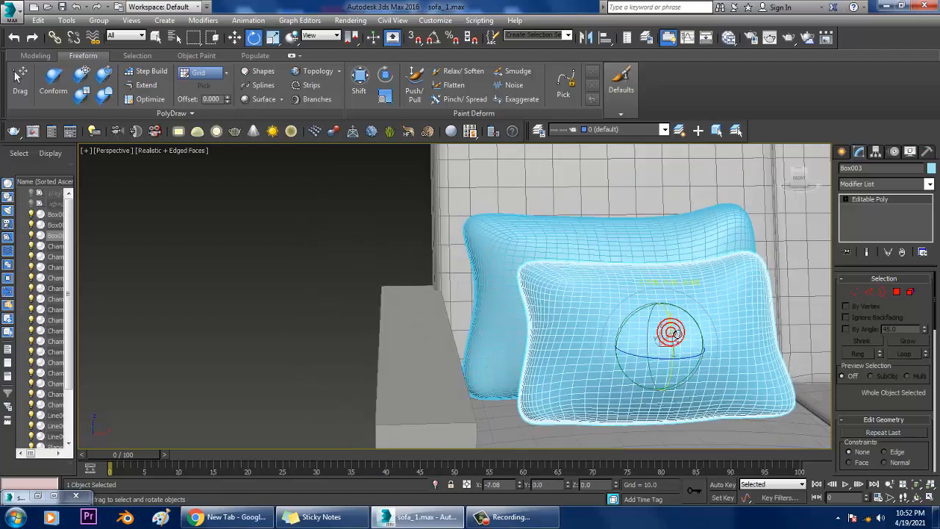
key("w")
middle_click_drag(654, 345, 702, 344, "alt")
middle_click_drag(639, 351, 617, 310, "alt")
scroll(609, 306, "down", 5)
scroll(610, 307, "up", 6)
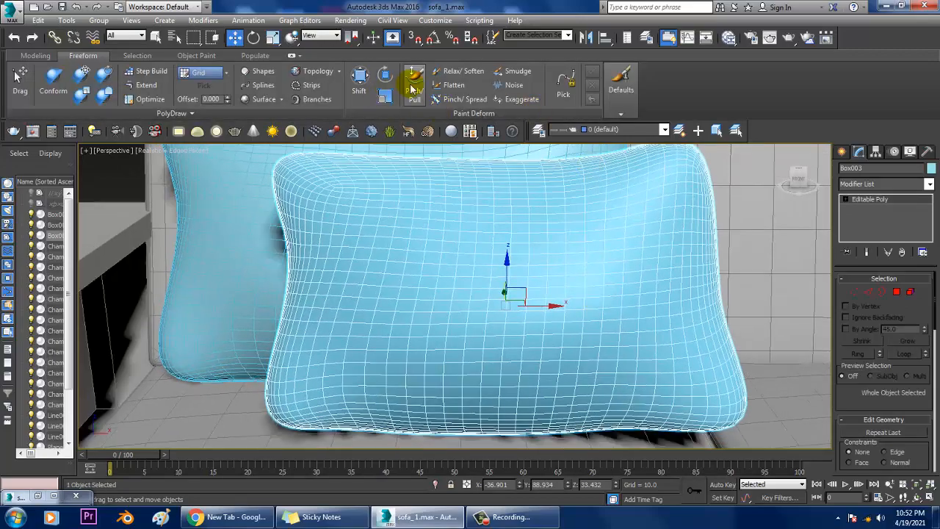
Reshape the small pillow's bottom edge with the Flatten brush at size 20 and strength 0.310
left_click(415, 79)
middle_click_drag(615, 373, 602, 355, "alt")
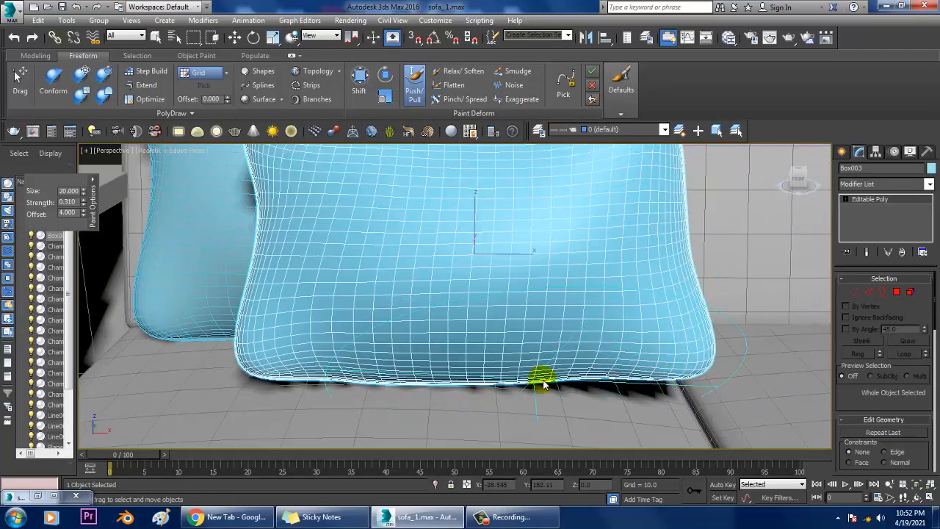
left_click(470, 73)
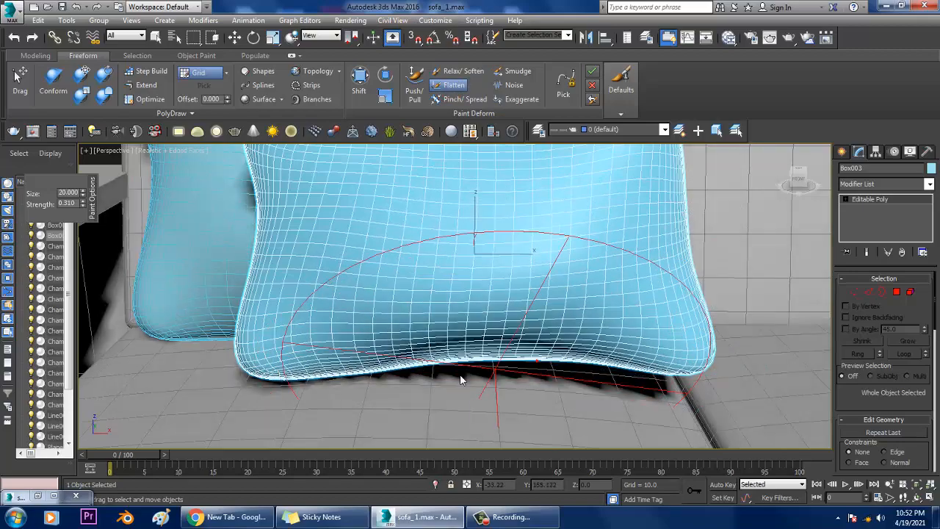
left_click_drag(474, 355, 349, 363)
middle_click_drag(475, 332, 539, 330, "alt")
scroll(527, 298, "down", 3)
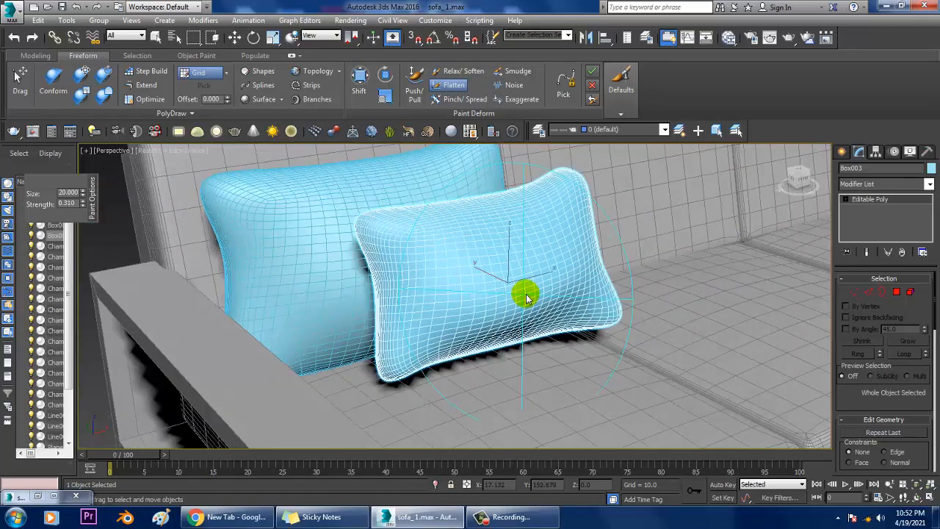
Flatten the small pillow's side edge away from the armrest and its upper edge with the same brush
middle_click_drag(527, 296, 485, 290, "alt")
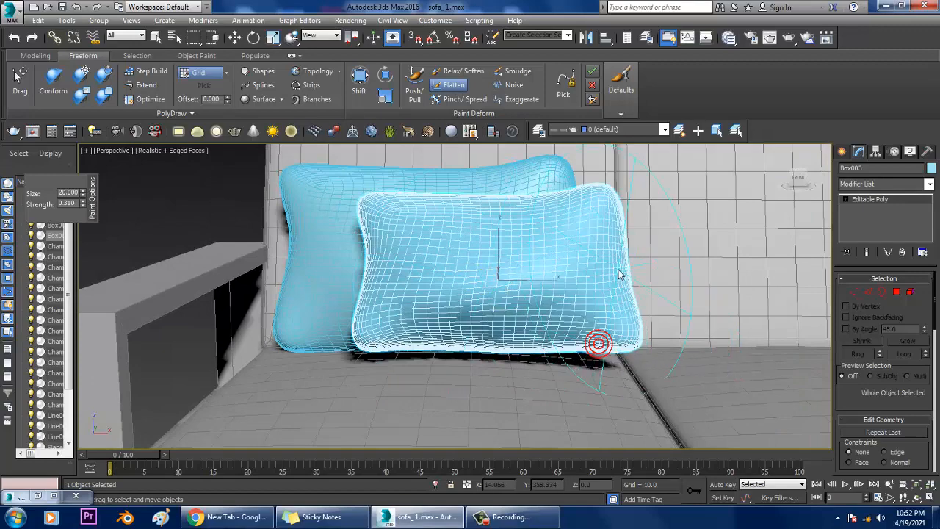
middle_click_drag(620, 274, 652, 265, "alt")
left_click_drag(629, 271, 629, 285)
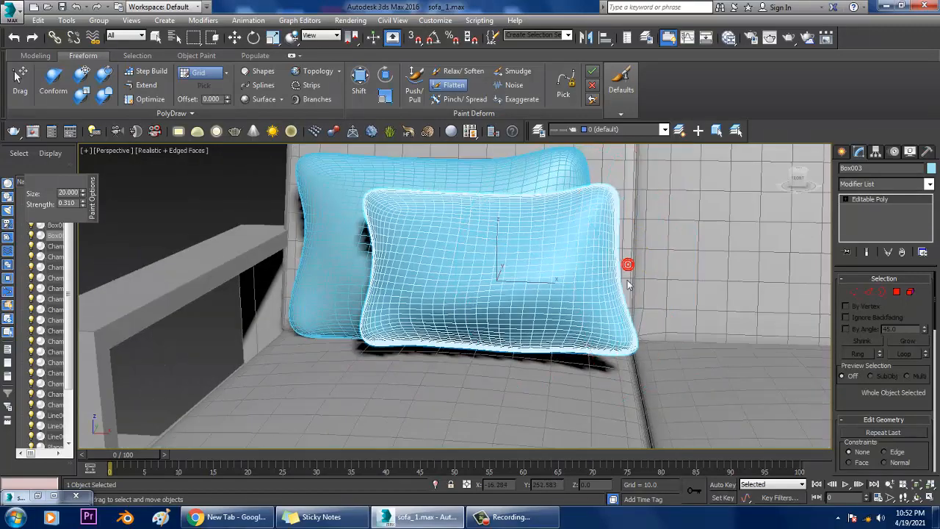
middle_click_drag(622, 296, 499, 237, "alt")
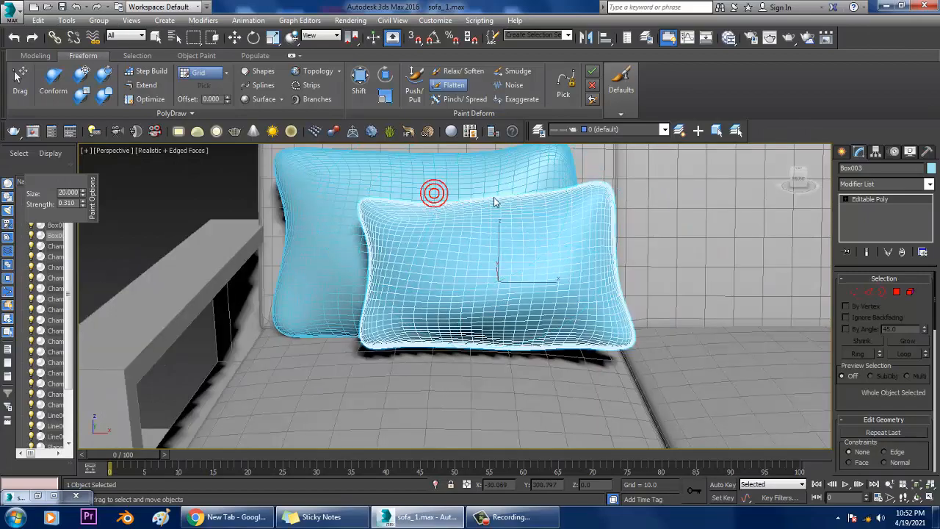
mouse_move(542, 213)
middle_mouse_down("alt")
mouse_move(596, 218)
mouse_move(558, 208)
mouse_move(517, 247)
mouse_move(528, 269)
mouse_move(567, 261)
mouse_move(448, 251)
mouse_move(437, 260)
middle_mouse_up("alt")
Lower the small pillow about 1.4 units onto the seat and narrow its X scale to about 63 percent
key("w")
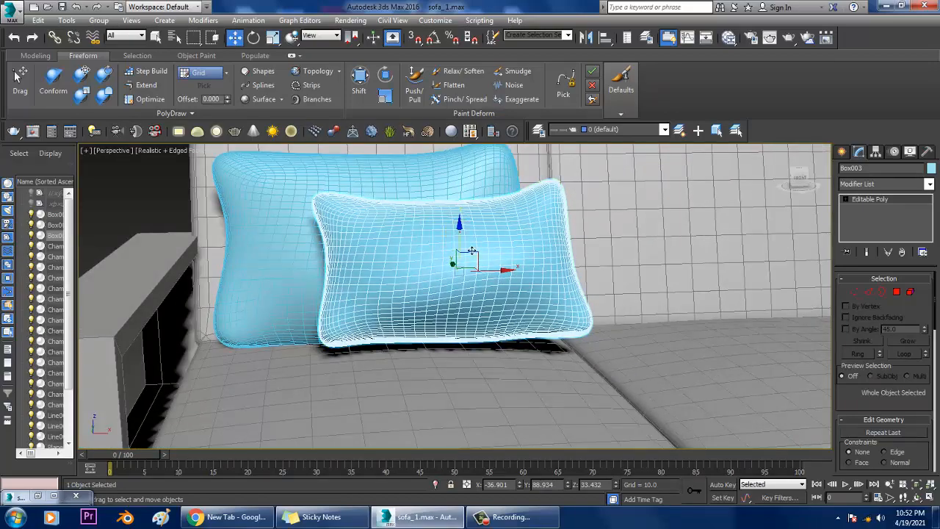
left_click_drag(462, 242, 476, 259)
scroll(478, 260, "down", 5)
middle_click_drag(504, 282, 457, 317, "alt")
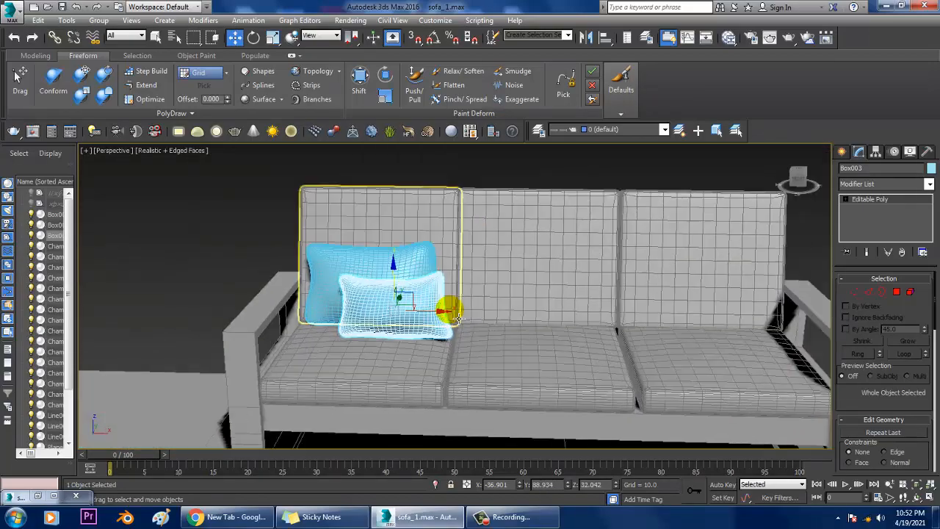
scroll(457, 317, "down", 3)
key("r")
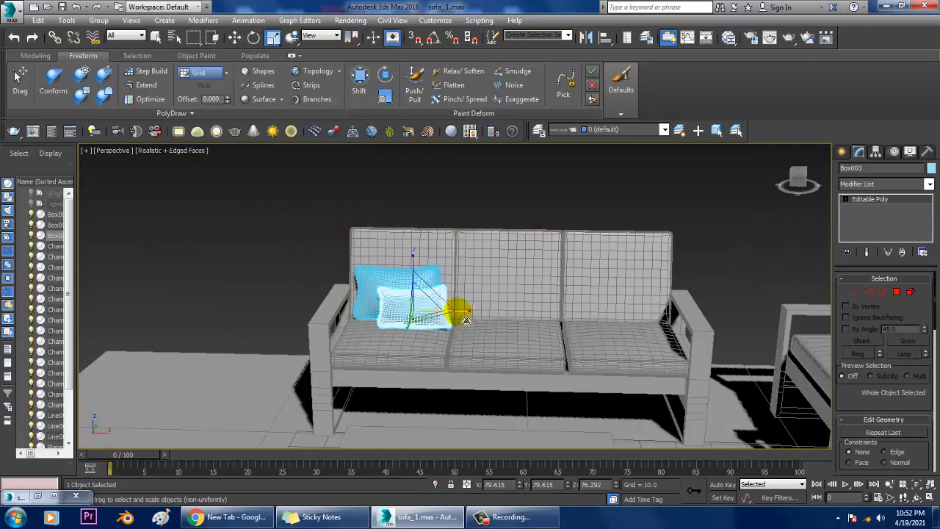
scroll(455, 316, "up", 7)
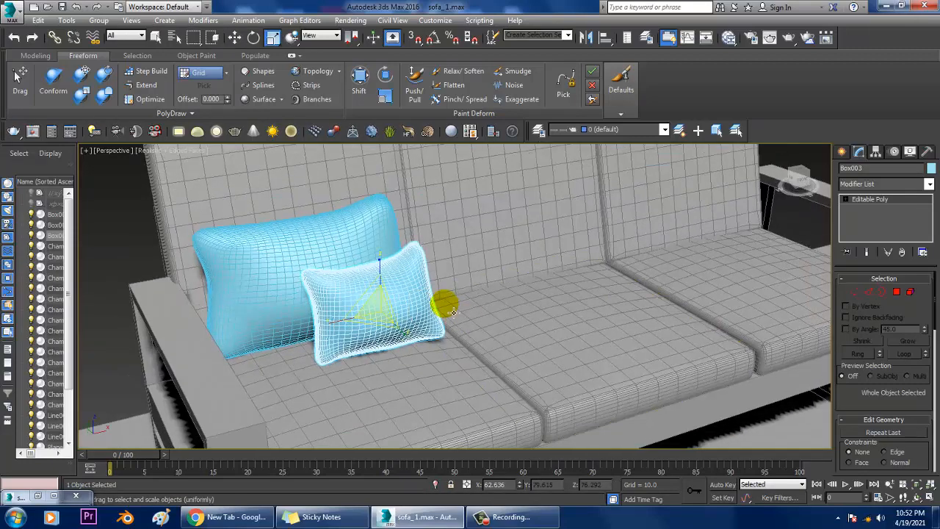
Select both pillows and scale them non-uniformly into a taller, more square shape
left_click(330, 245, "ctrl")
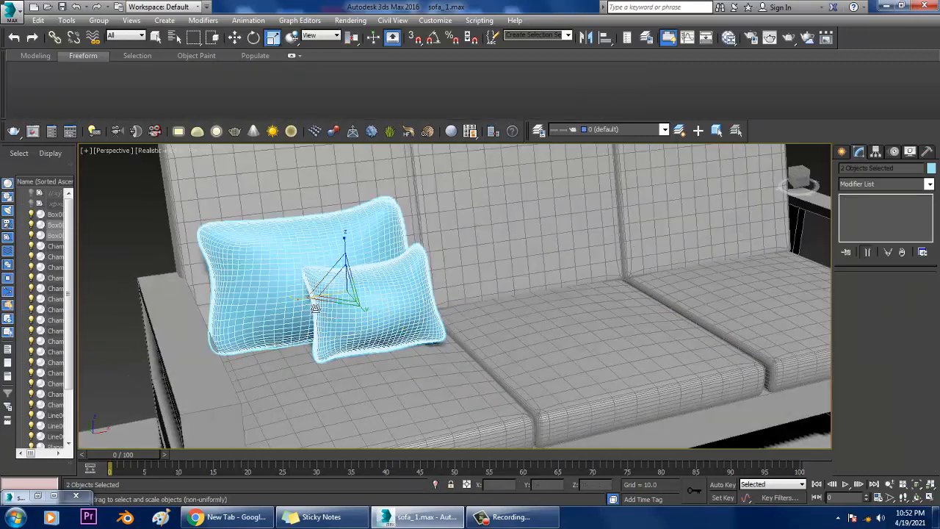
left_click_drag(315, 308, 330, 285)
middle_click_drag(344, 293, 426, 279, "alt")
scroll(381, 268, "down", 4)
left_click(359, 170)
scroll(384, 251, "up", 3)
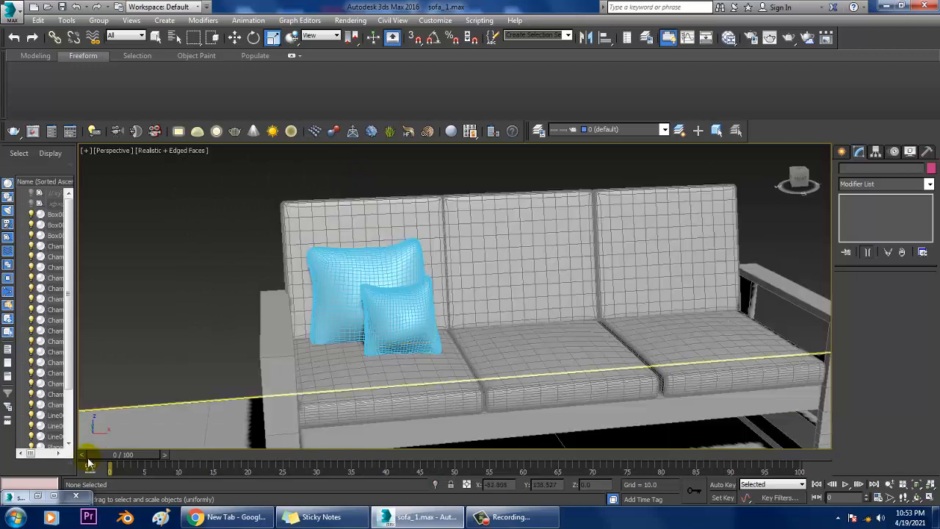
Compare with the reference photo and copy both pillows together onto the seat at the sofa's other end
left_click(108, 478)
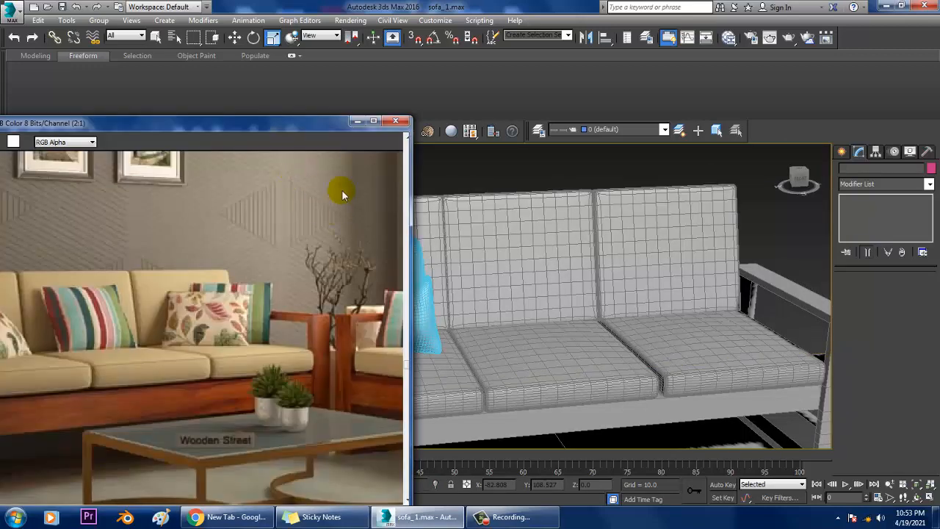
left_click(355, 122)
middle_click_drag(482, 258, 449, 272, "alt")
left_click(392, 272)
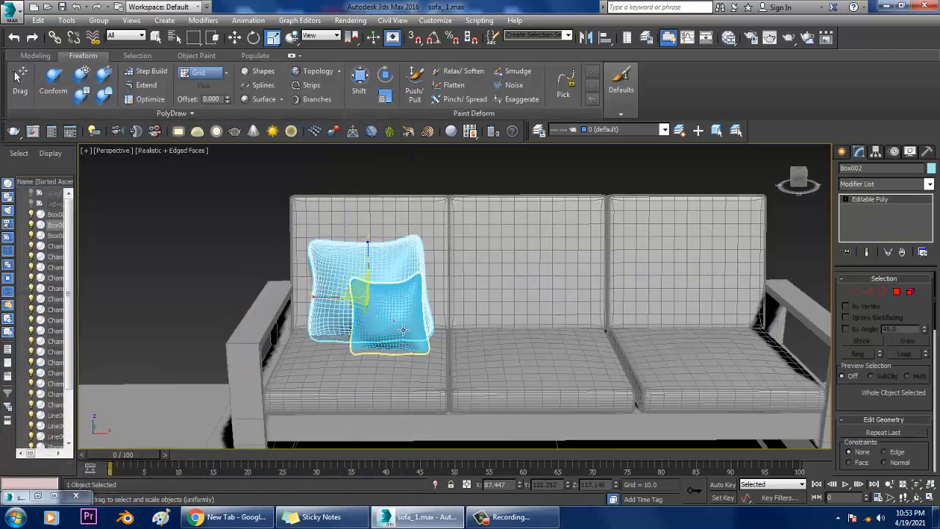
left_click(394, 321, "ctrl")
key("w")
left_click_drag(424, 303, 720, 287, "shift")
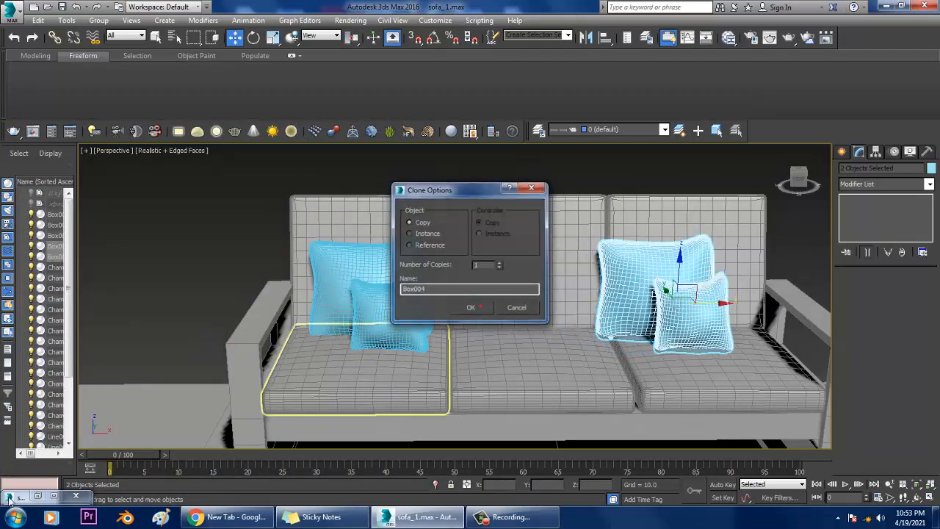
left_click(474, 307)
Adjust the copied pillow pair's position against the reference photo and clone its small pillow once onto the middle seat
left_click(34, 490)
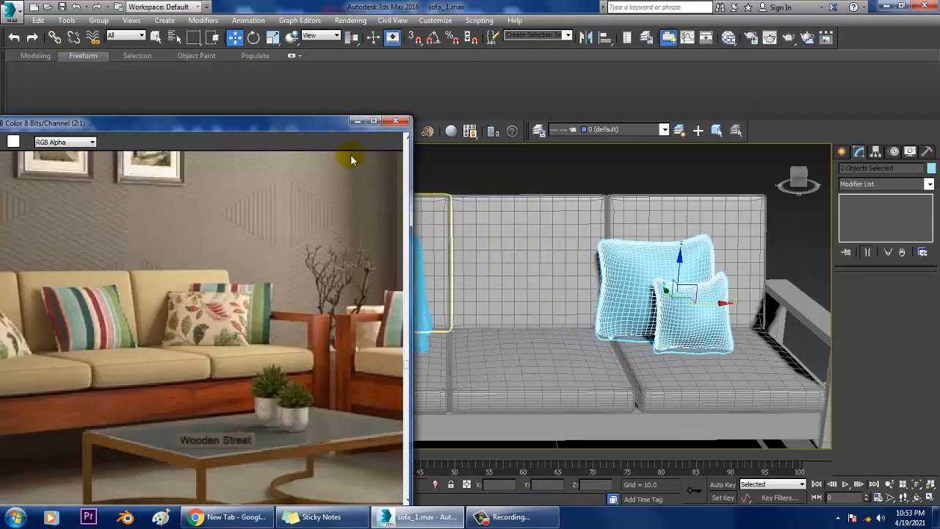
left_click(357, 123)
left_click_drag(707, 305, 755, 327)
left_click(728, 335)
middle_click_drag(755, 327, 767, 337, "alt")
mouse_move(761, 323)
left_mouse_down("shift")
mouse_move(542, 361)
mouse_move(552, 331)
mouse_move(583, 332)
mouse_move(557, 331)
left_mouse_up("shift")
left_click(462, 306)
Enlarge and tilt the middle pillow, moving it about 38 units along Y toward the backrest
key("r")
key("e")
middle_click_drag(557, 330, 617, 329, "alt")
left_click(235, 38)
middle_click_drag(581, 297, 537, 300, "alt")
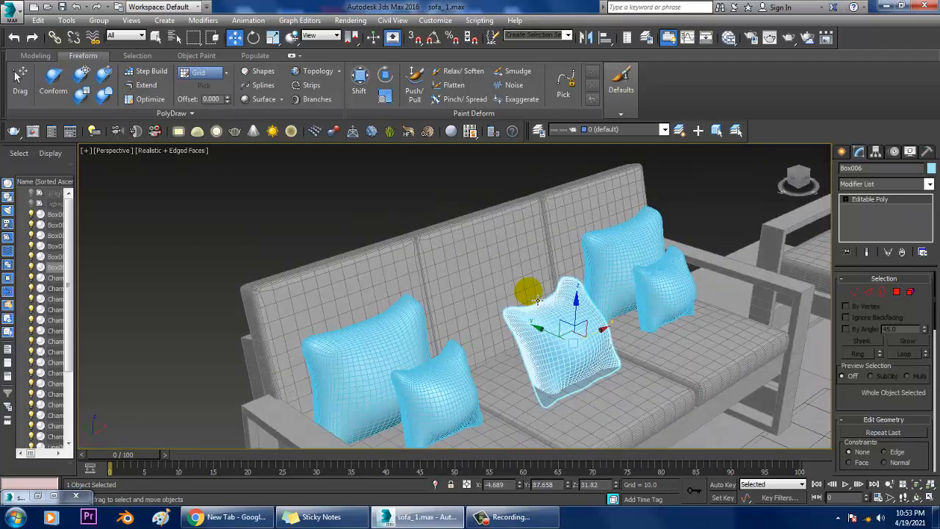
left_click_drag(547, 337, 527, 329)
middle_click_drag(561, 327, 553, 318, "alt")
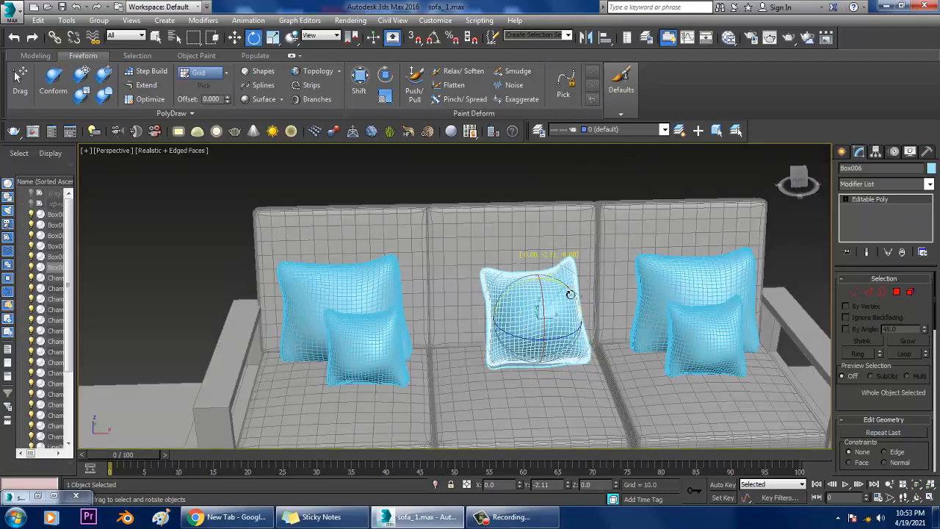
Rotate the middle pillow sideways so it leans diagonally on the seat
left_click_drag(561, 291, 560, 291)
middle_click_drag(564, 301, 561, 325, "alt")
scroll(596, 315, "up", 3)
key("w")
scroll(544, 310, "down", 6)
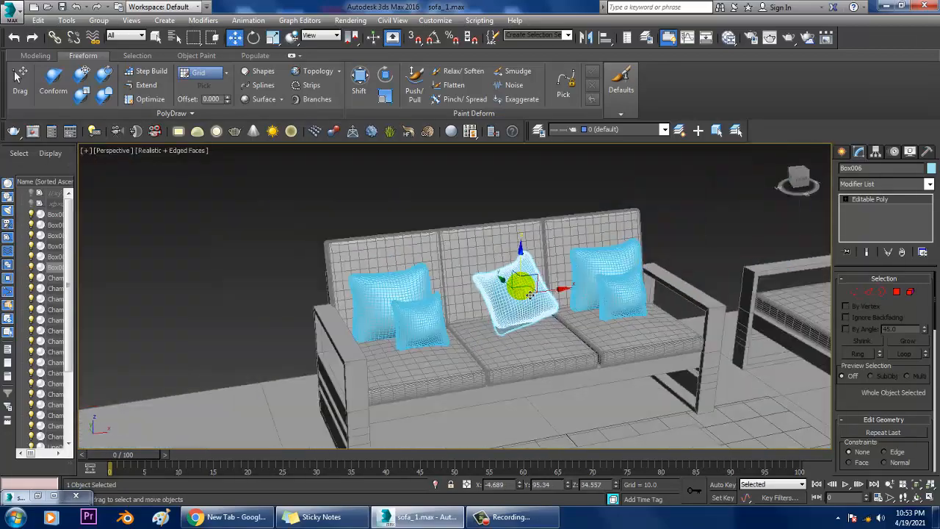
left_click(508, 293)
Enlarge the middle pillow slightly to match the reference photo and rotate it closer to upright on its seat
scroll(512, 275, "up", 6)
middle_click_drag(537, 344, 545, 305, "alt")
left_click(37, 496)
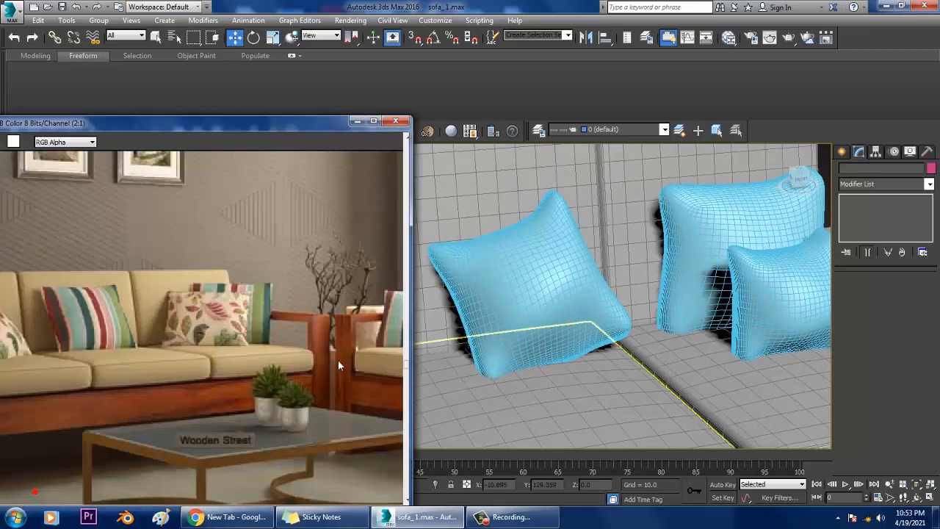
left_click(357, 121)
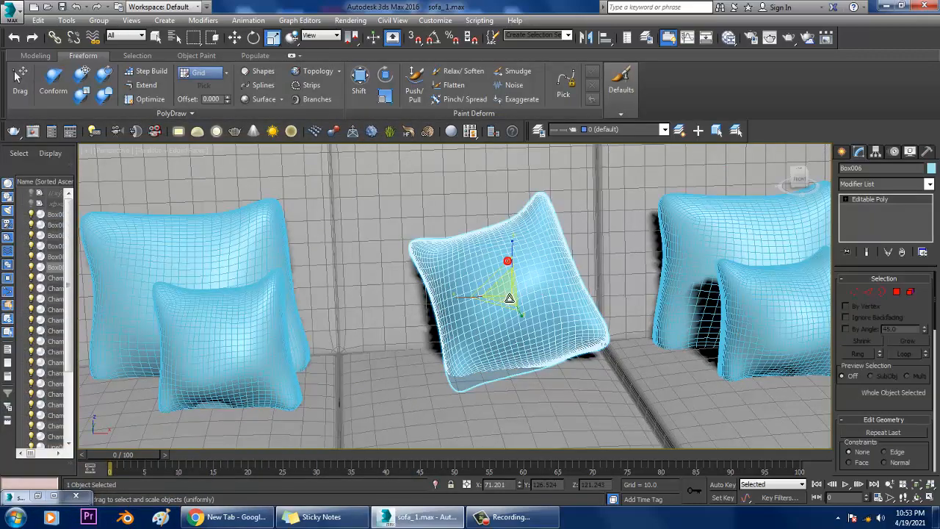
left_click_drag(495, 290, 498, 283)
key("e")
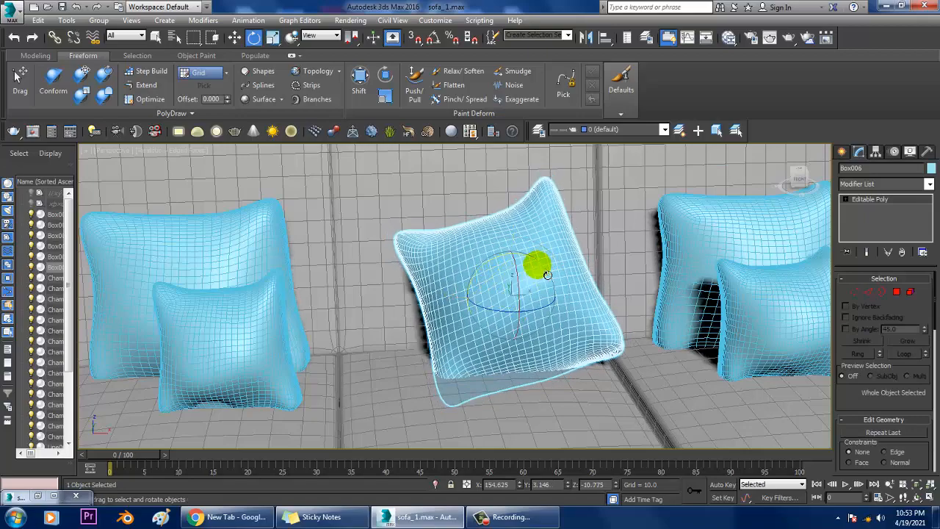
left_click_drag(560, 275, 563, 272)
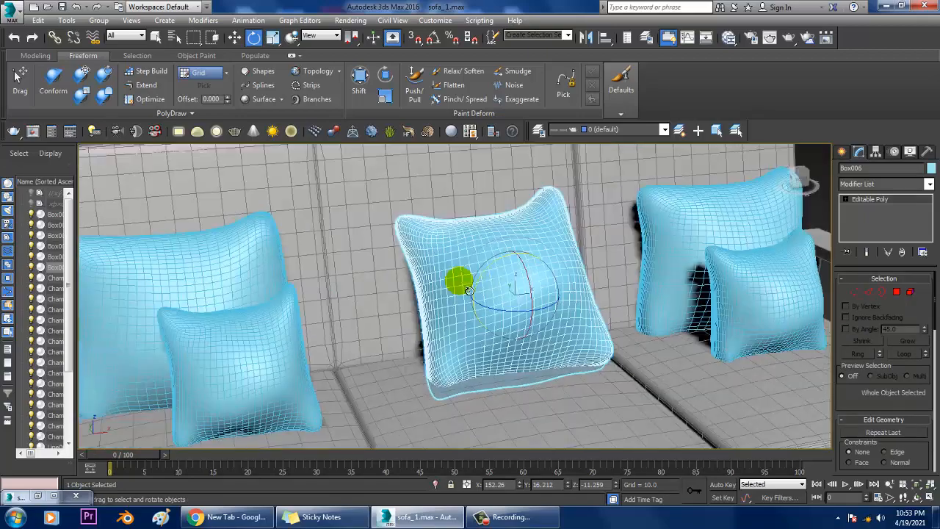
key("w")
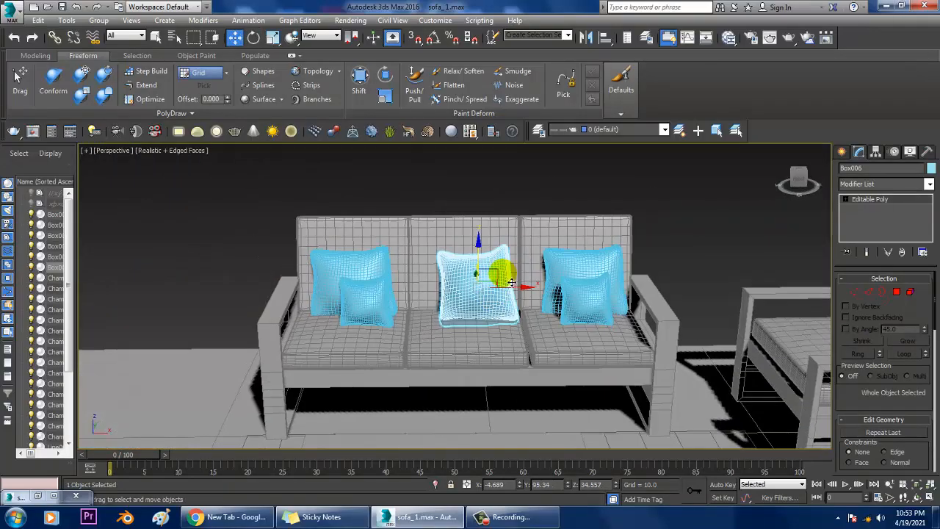
left_click_drag(529, 296, 524, 295)
Turn off edged faces in the perspective view and inspect the five pillows on the shaded sofa
left_click(454, 183)
middle_click_drag(454, 183, 470, 206, "alt")
left_click(453, 176)
key("F4")
scroll(472, 257, "up", 5)
middle_click_drag(473, 256, 454, 259)
scroll(463, 266, "down", 6)
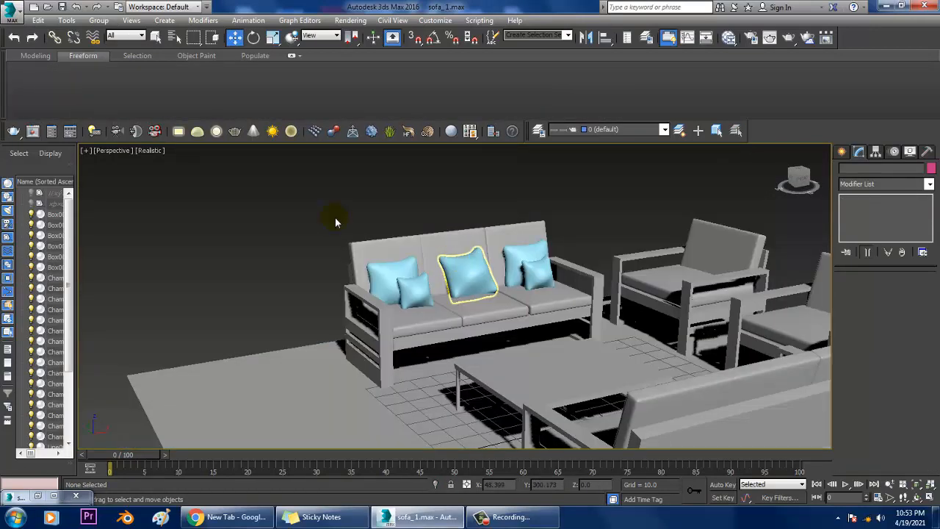
Select all the scene's objects and set their object color to light grey
left_click_drag(753, 342, 757, 338)
left_click(931, 168)
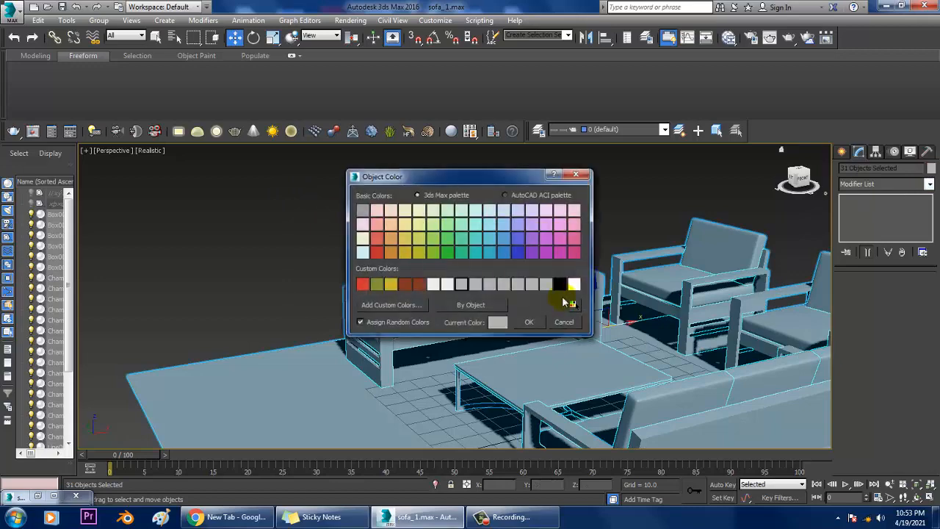
left_click(540, 327)
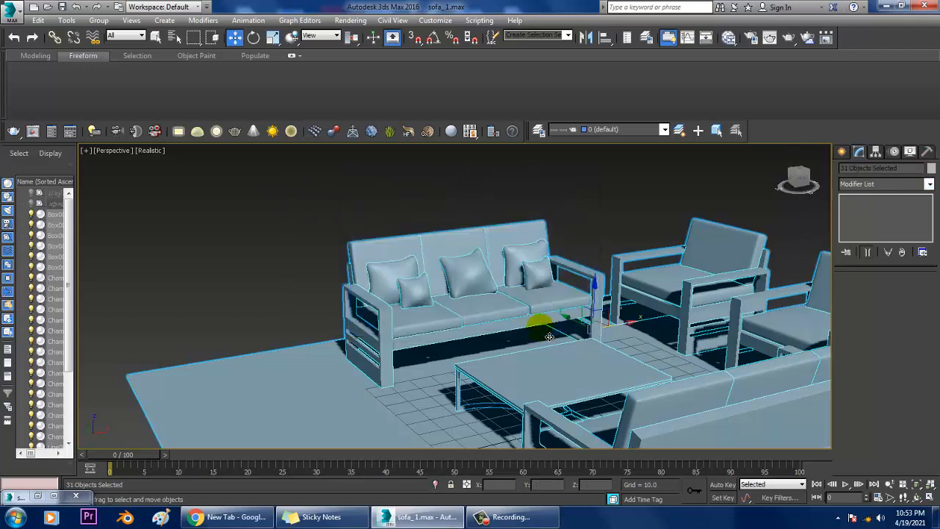
Clear the object selection and turn edged faces back on in the perspective view
left_click(441, 221)
scroll(461, 270, "up", 3)
key("F4")
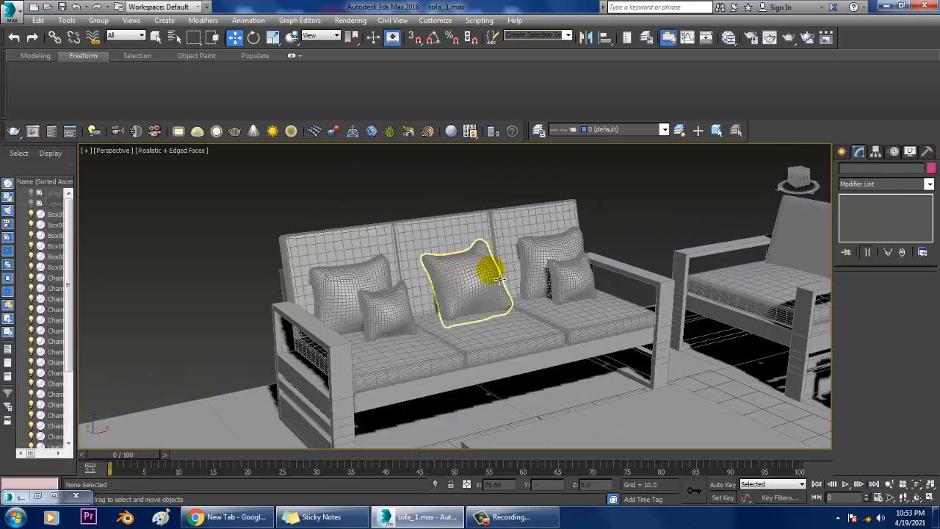
scroll(492, 290, "up", 3)
scroll(486, 288, "up", 3)
Make one copy of the sofa's middle pillow and place it over the neighbouring armchair
left_click(563, 236)
left_click(432, 300)
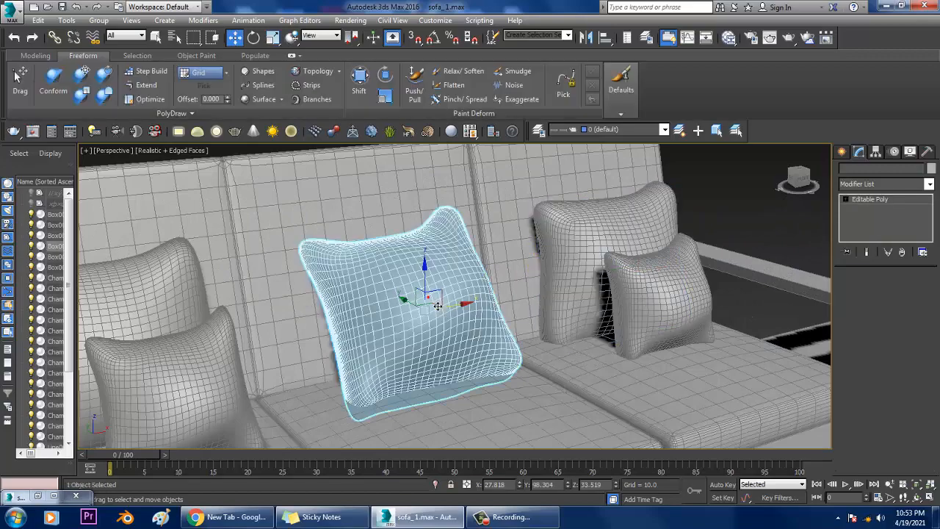
scroll(432, 300, "down", 3)
middle_click_drag(432, 299, 481, 317, "alt")
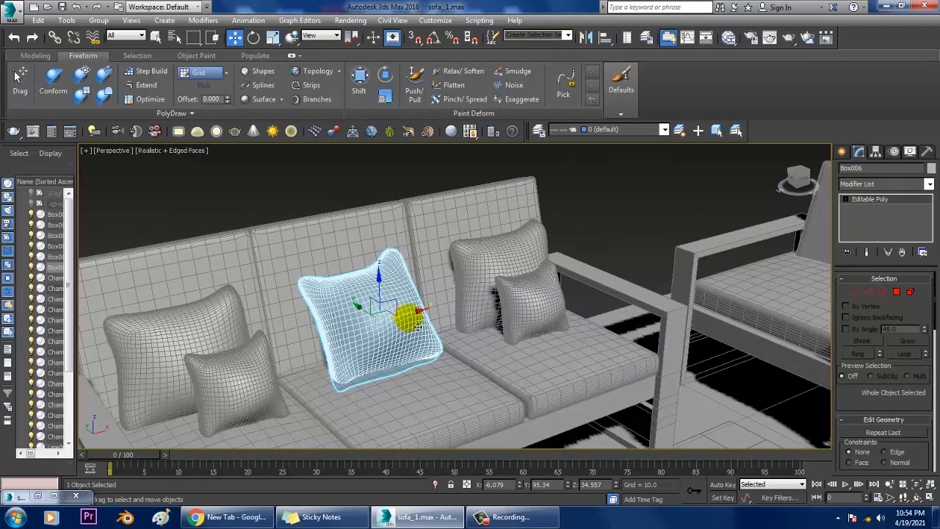
mouse_move(417, 325)
left_mouse_down("shift")
mouse_move(465, 279)
mouse_move(766, 277)
mouse_move(744, 279)
left_mouse_up("shift")
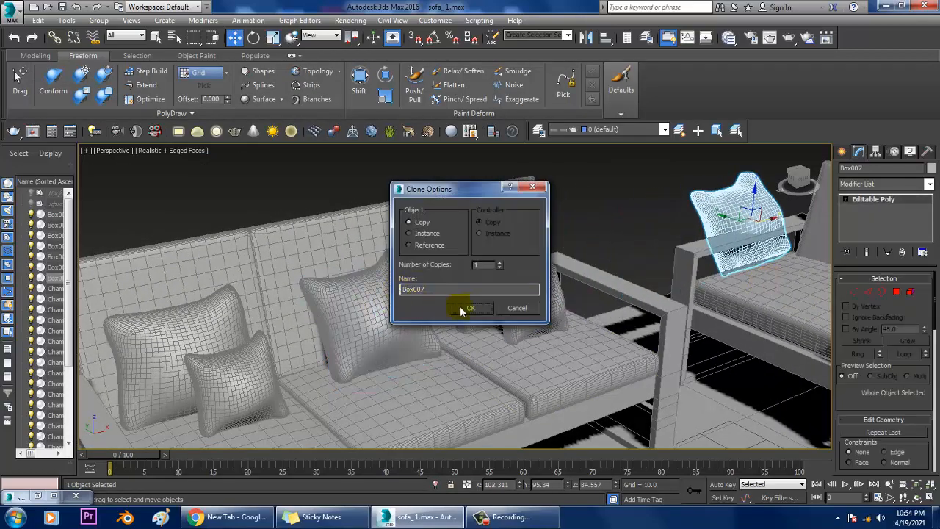
left_click(469, 308)
Check the armchair cushions in the reference photo, and rotate and rescale the copied pillow to suit
left_click(38, 496)
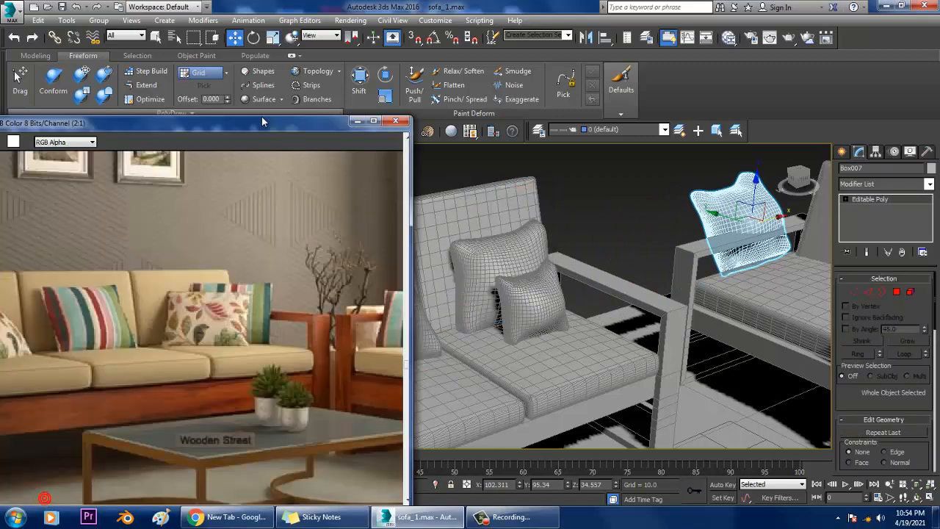
middle_click_drag(331, 342, 199, 332)
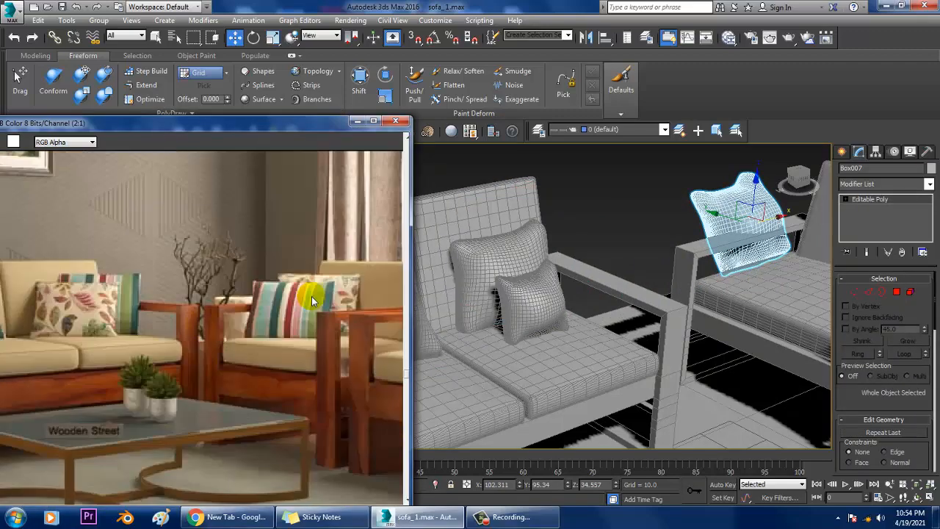
left_click(356, 122)
middle_click_drag(627, 232, 500, 271, "alt")
key("e")
mouse_move(689, 230)
left_mouse_down()
mouse_move(683, 192)
mouse_move(699, 238)
left_mouse_up()
key("r")
left_click_drag(719, 270, 686, 258)
middle_click_drag(686, 258, 573, 294, "alt")
key("w")
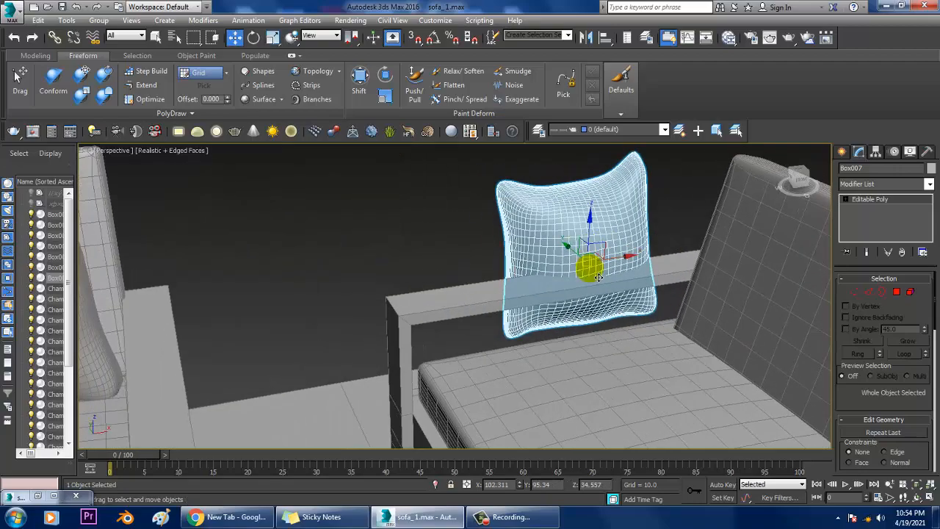
Rotate the armchair pillow further and set it on the seat against the backrest, beside the armrest
key("e")
left_click_drag(565, 283, 548, 295)
key("w")
middle_click_drag(526, 296, 689, 270, "alt")
middle_click_drag(633, 288, 611, 244, "alt")
key("e")
key("w")
scroll(652, 297, "up", 4)
Copy the armchair pillow to a spot in front of it and tilt the copy diagonally
mouse_move(616, 238)
left_mouse_down("shift")
mouse_move(642, 288)
mouse_move(568, 338)
left_mouse_up("shift")
left_click(474, 311)
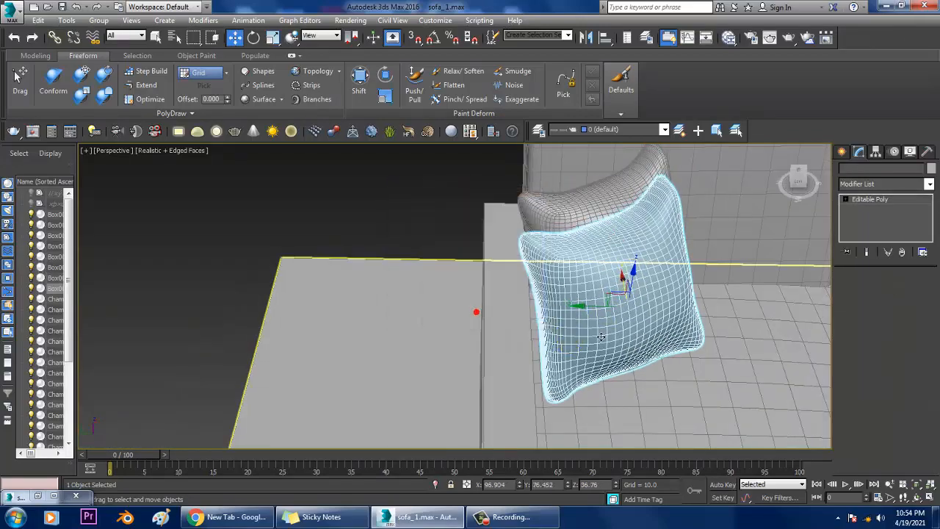
mouse_move(474, 304)
middle_mouse_down("alt")
mouse_move(613, 293)
mouse_move(608, 301)
middle_mouse_up("alt")
key("e")
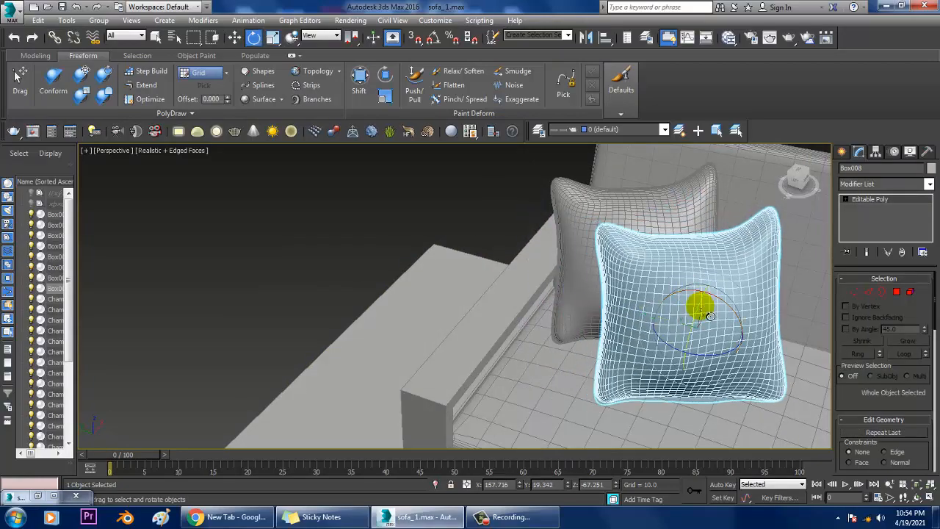
left_click_drag(709, 316, 663, 315)
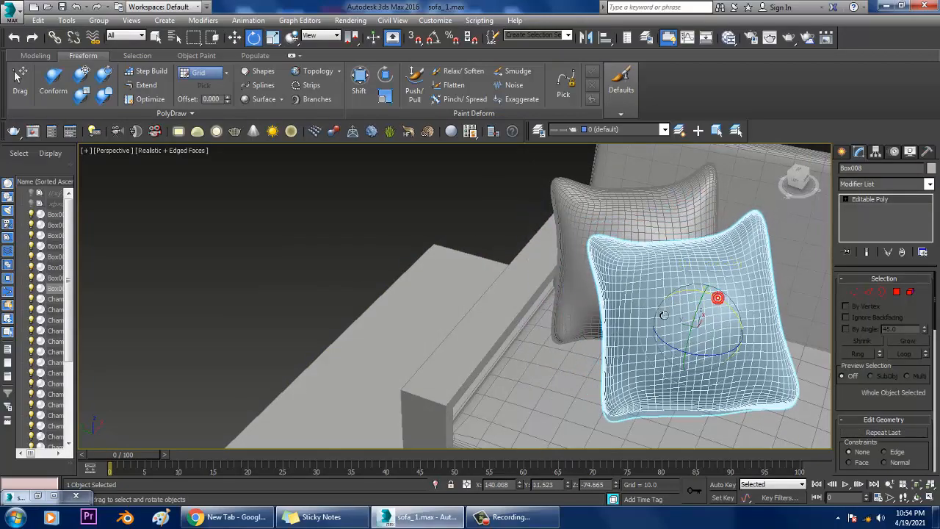
middle_click_drag(663, 314, 613, 336, "alt")
scroll(677, 340, "down", 5)
Following the reference photo, select both armchair pillows and copy them onto the second armchair
left_click(44, 496)
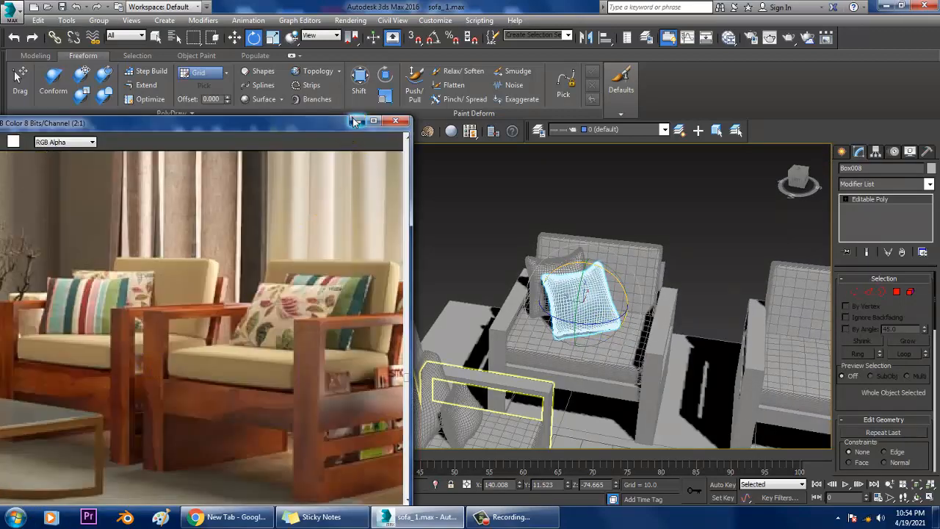
left_click(355, 123)
scroll(613, 304, "down", 4)
middle_click_drag(667, 342, 561, 257)
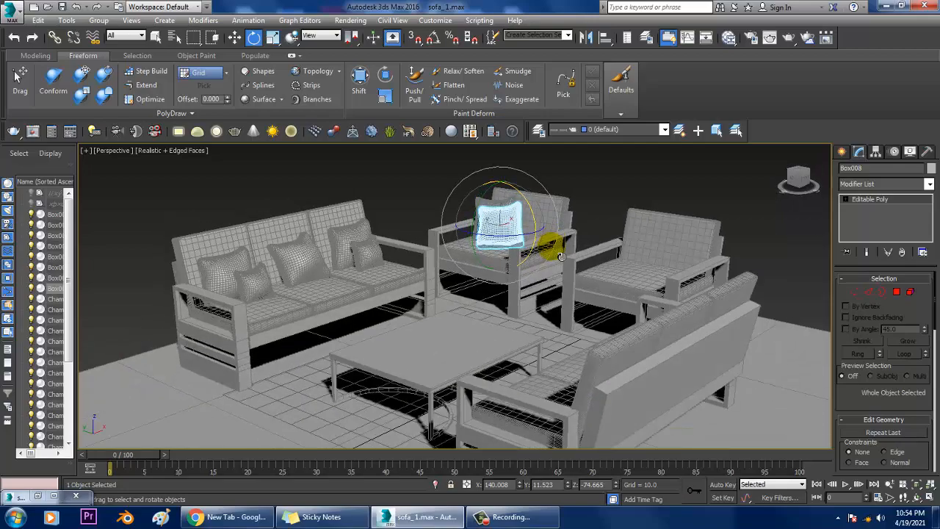
scroll(561, 257, "up", 6)
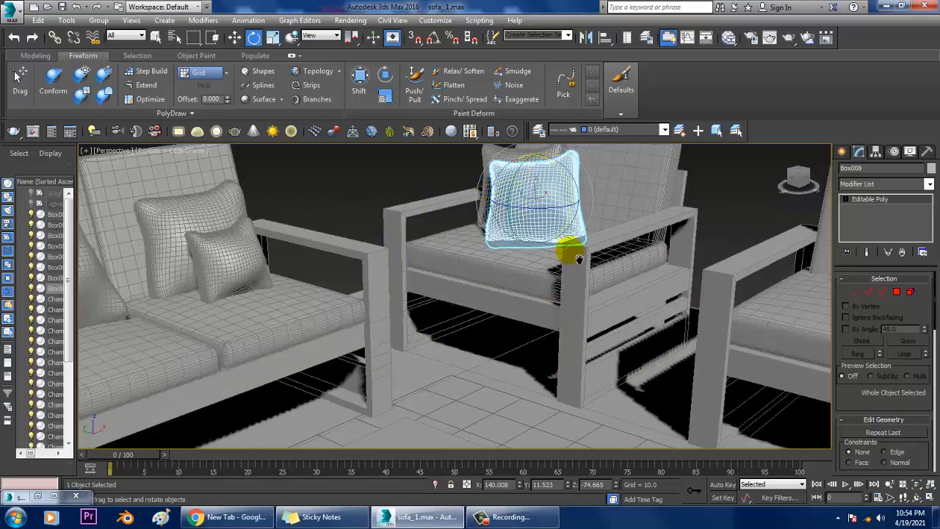
scroll(567, 242, "down", 2)
middle_click_drag(567, 242, 494, 223, "alt")
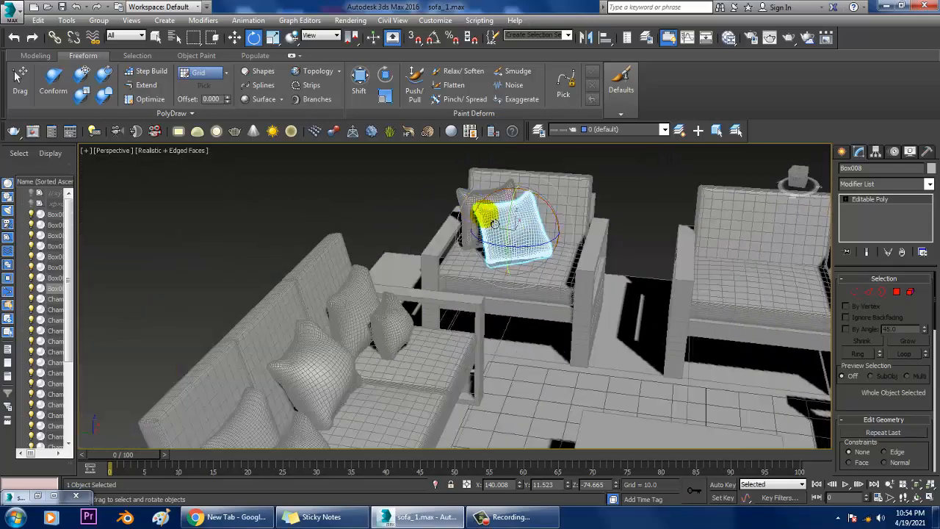
left_click(477, 211, "ctrl")
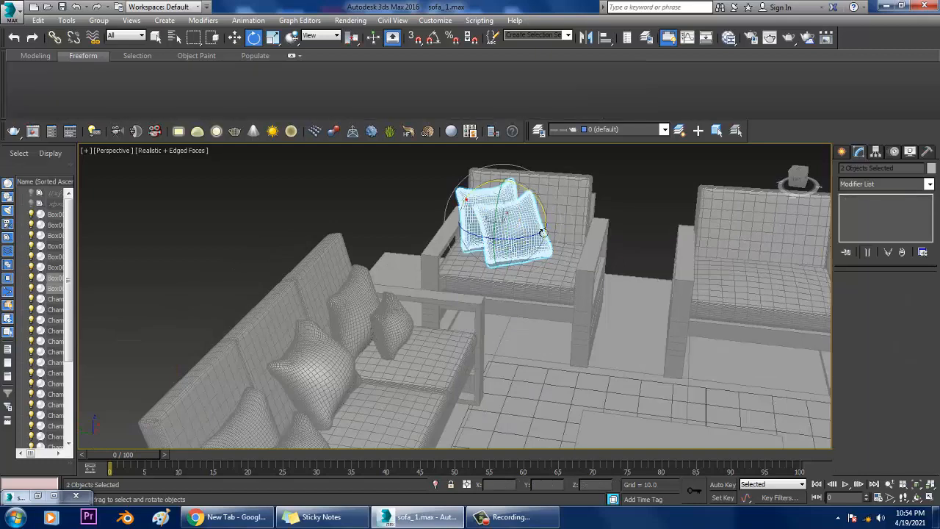
key("w")
left_click_drag(474, 220, 465, 206, "shift")
left_click(470, 309)
Rotate the copied pair of pillows together to fit the second armchair's seat
scroll(466, 304, "up", 3)
key("e")
scroll(644, 241, "up", 3)
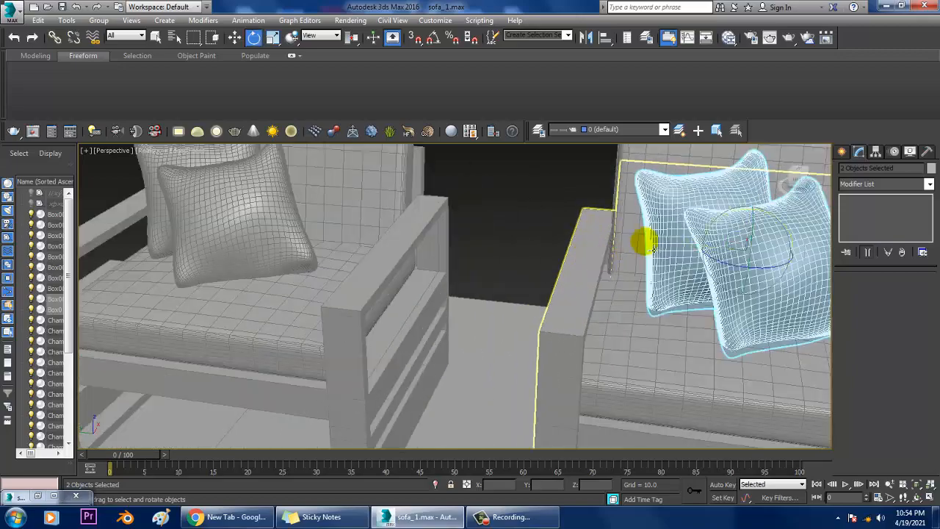
left_click_drag(765, 280, 755, 265)
key("w")
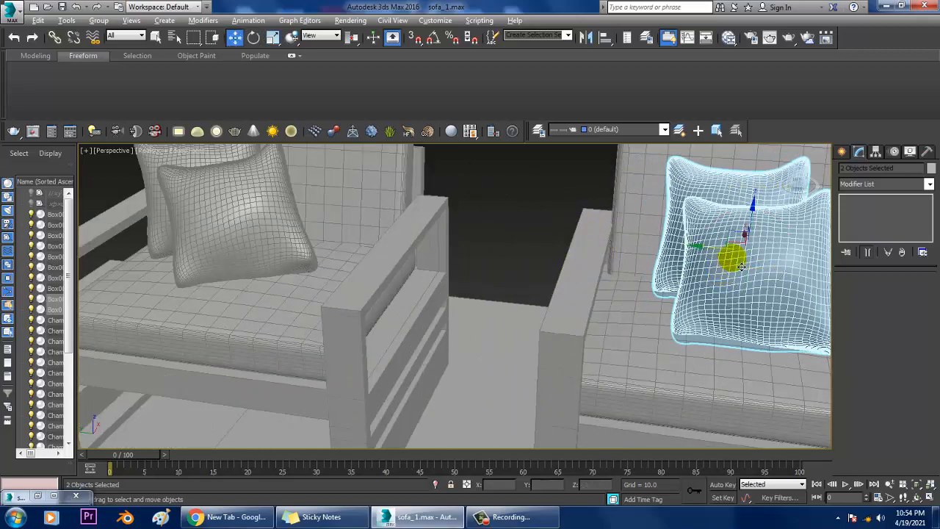
mouse_move(733, 259)
middle_mouse_down("alt")
mouse_move(695, 239)
mouse_move(723, 261)
mouse_move(682, 245)
mouse_move(742, 267)
middle_mouse_up("alt")
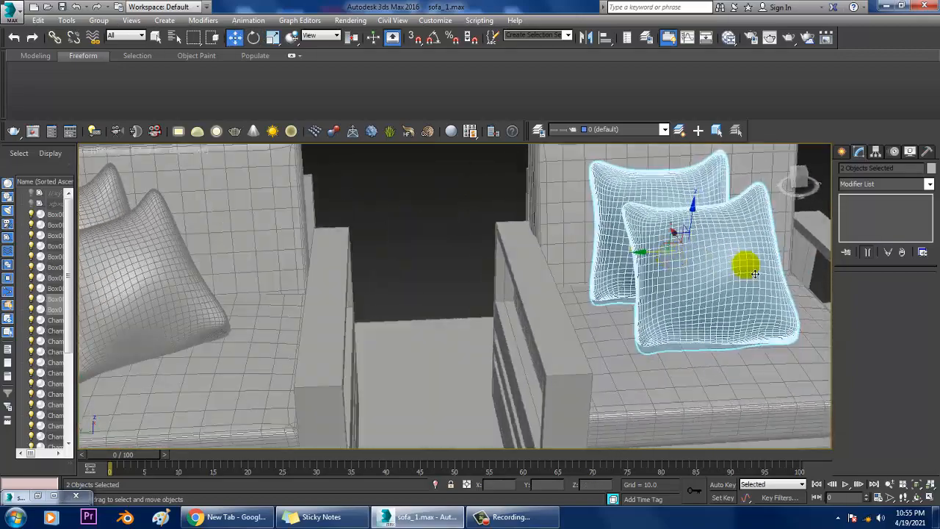
Shift the second armchair's front pillow sideways and mirror it along the Y axis with No Clone
left_click(683, 279)
mouse_move(683, 279)
left_mouse_down()
mouse_move(664, 278)
mouse_move(673, 280)
left_mouse_up()
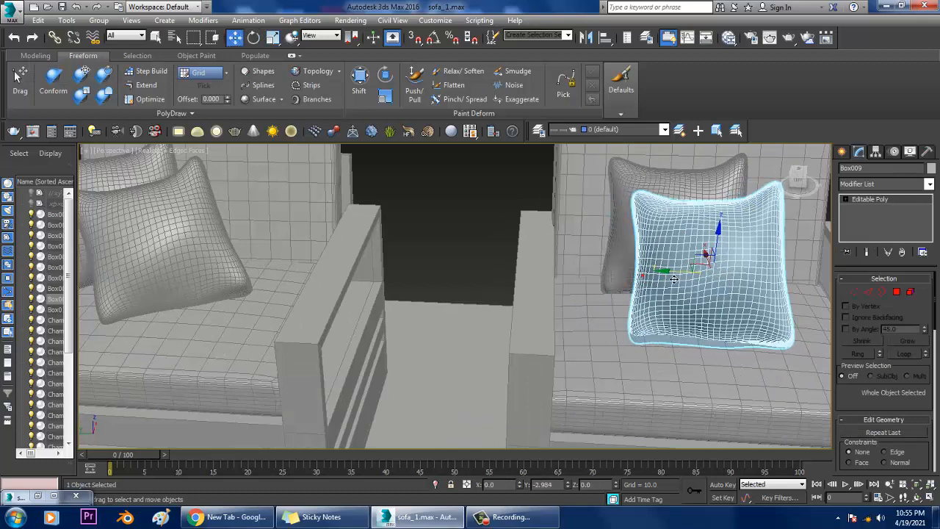
left_click(586, 39)
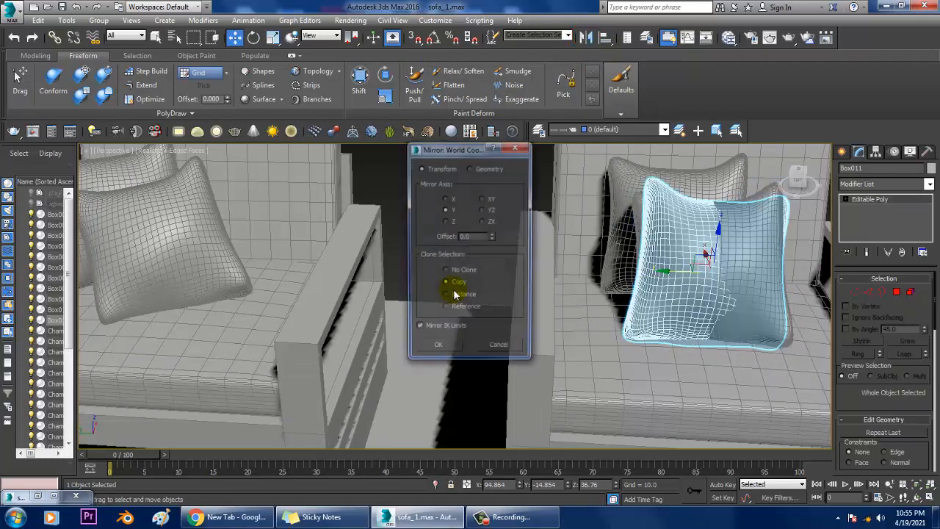
left_click(446, 271)
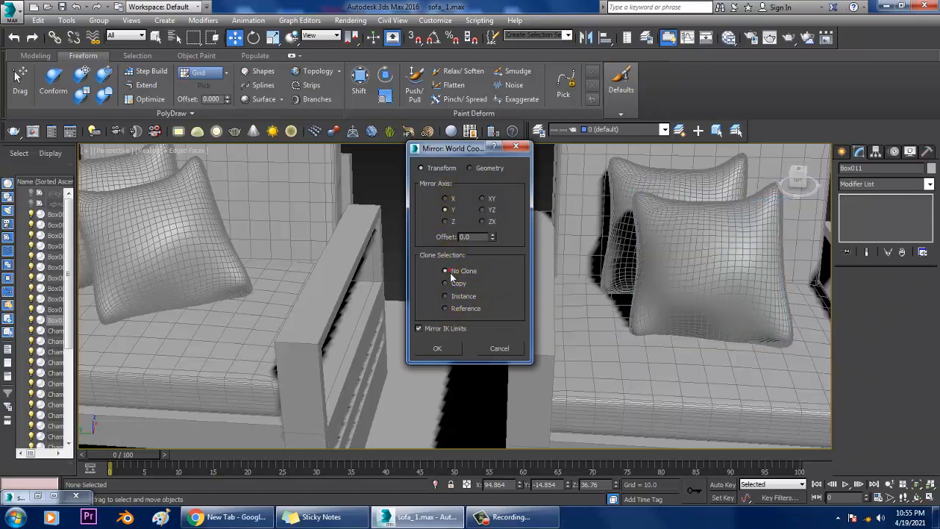
left_click(441, 348)
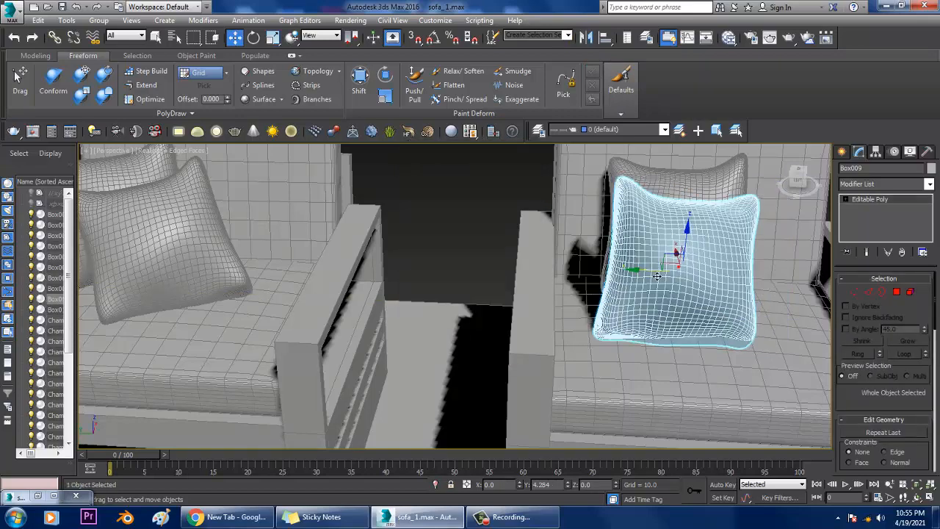
Reposition the second armchair's pillows so the back one shows on the other side of the mirrored front pillow
left_click(691, 160)
left_click_drag(647, 246, 698, 246)
scroll(687, 232, "down", 4)
mouse_move(630, 219)
middle_mouse_down("alt")
mouse_move(495, 277)
mouse_move(620, 223)
middle_mouse_up("alt")
left_click(670, 200)
middle_click_drag(670, 202, 510, 256, "alt")
scroll(666, 223, "down", 3)
Select the first sofa's five pillows, mirror them along Y as a Copy, and move the copies onto the opposite sofa
scroll(393, 161, "up", 4)
scroll(544, 231, "up", 3)
middle_click_drag(545, 231, 630, 266)
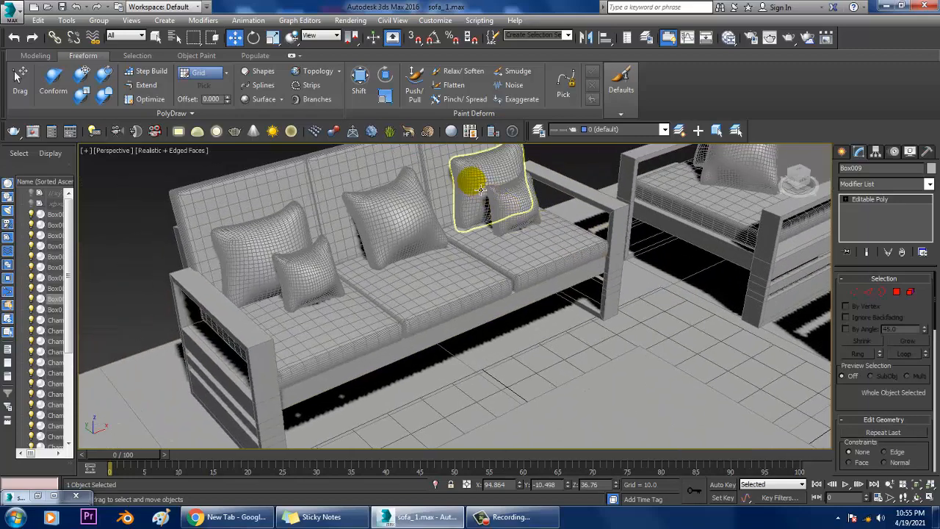
left_click(472, 179)
left_click(510, 202, "ctrl")
left_click(400, 220, "ctrl")
left_click(288, 245, "ctrl")
left_click(307, 274, "ctrl")
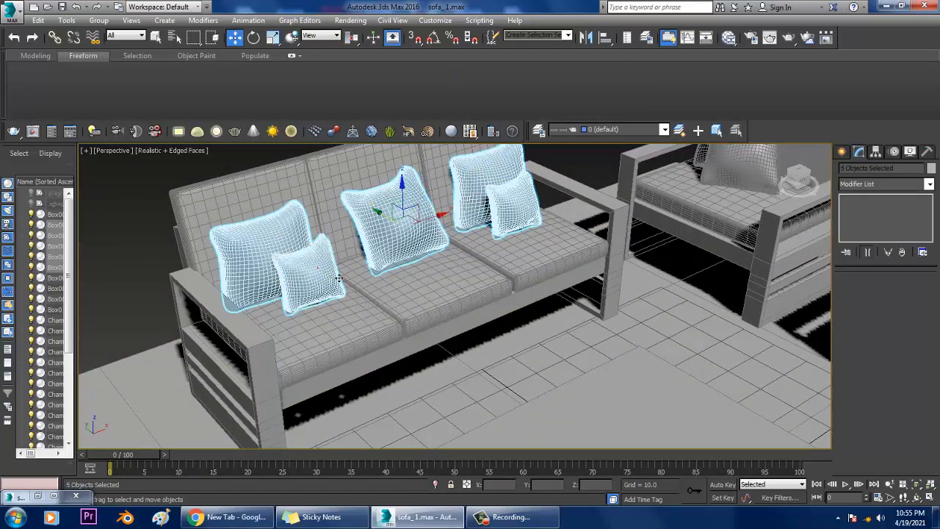
scroll(412, 272, "down", 5)
middle_click_drag(470, 260, 538, 281, "alt")
left_click(588, 38)
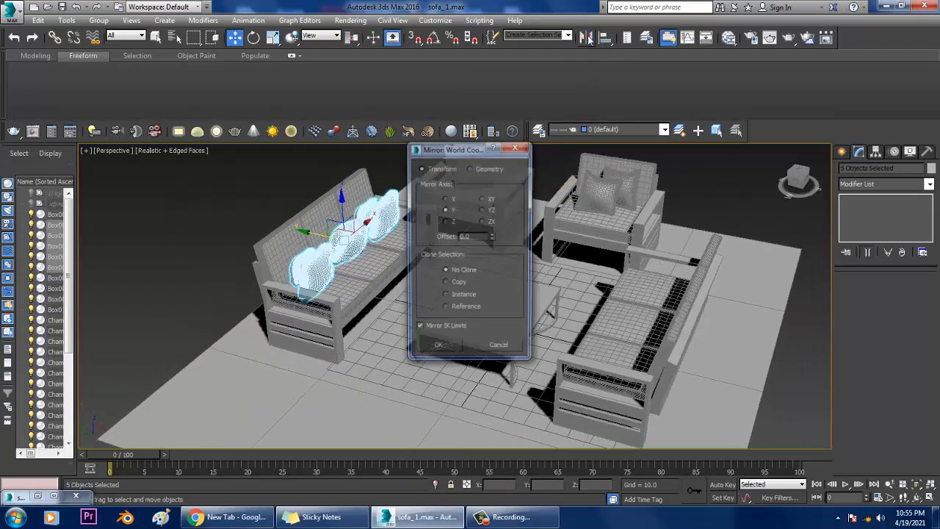
left_click(454, 285)
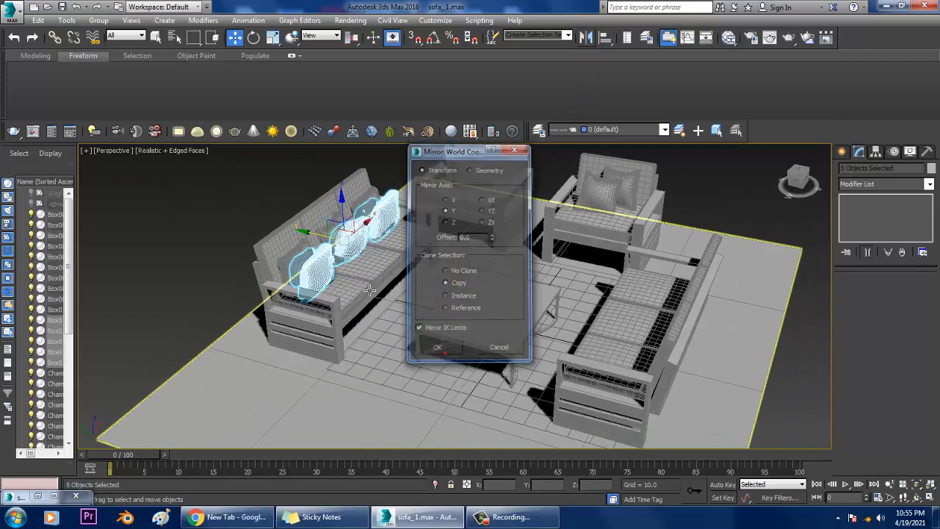
left_click(437, 349)
left_click_drag(323, 253, 637, 315)
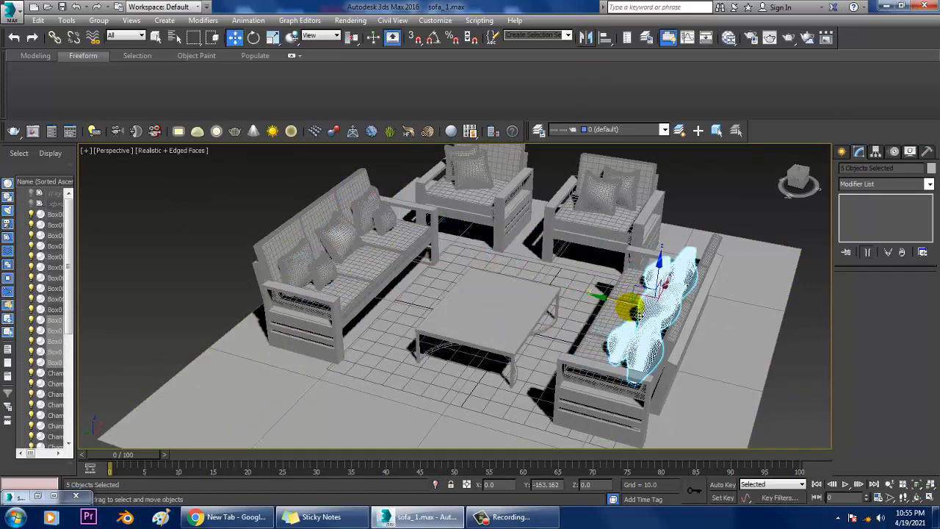
Rotate the middle pillow on the opposite sofa so it leans toward the backrest
scroll(637, 315, "up", 3)
middle_click_drag(637, 316, 572, 300)
scroll(561, 298, "up", 2)
left_click(493, 280)
middle_click_drag(493, 280, 474, 292, "alt")
key("e")
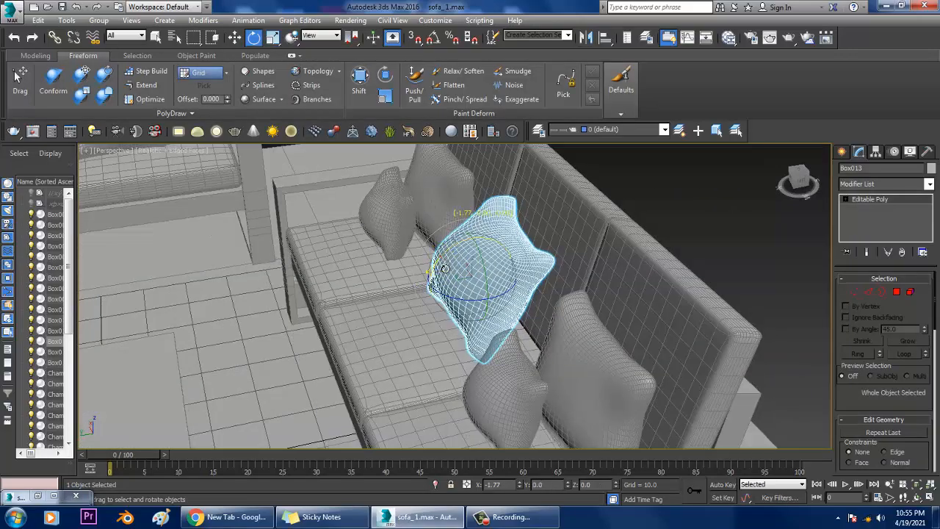
mouse_move(457, 274)
left_mouse_down()
mouse_move(409, 269)
mouse_move(463, 284)
left_mouse_up()
key("r")
middle_click_drag(410, 287, 486, 288, "alt")
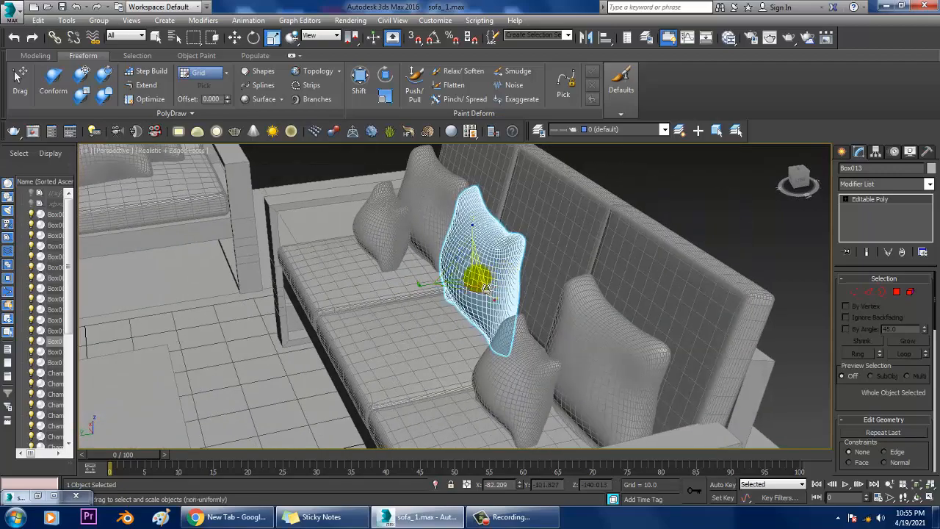
left_click_drag(443, 265, 436, 252)
Turn the opposite sofa's middle pillow to face forward and adjust its position on the seat
middle_click_drag(441, 263, 500, 280, "alt")
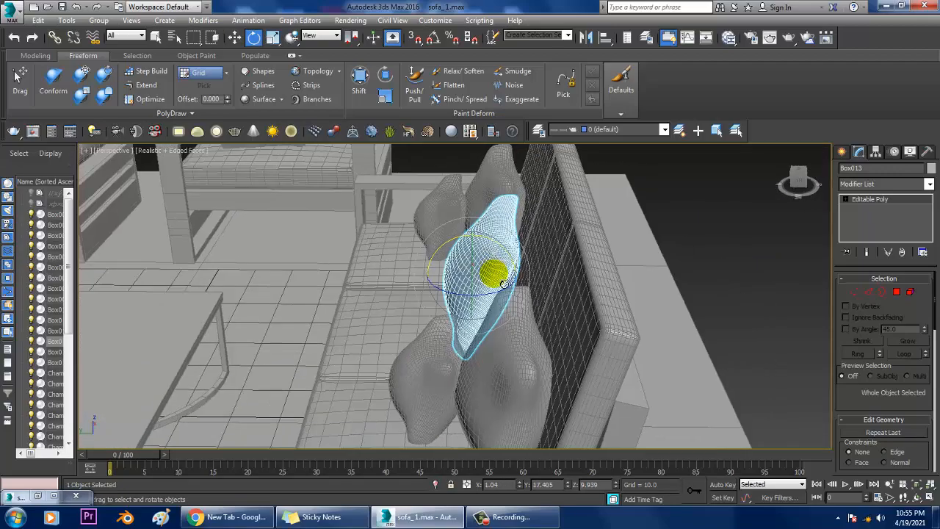
left_click_drag(445, 273, 459, 273)
middle_click_drag(462, 274, 513, 254, "alt")
scroll(513, 255, "up", 3)
left_click_drag(443, 261, 453, 259)
middle_click_drag(449, 257, 455, 220)
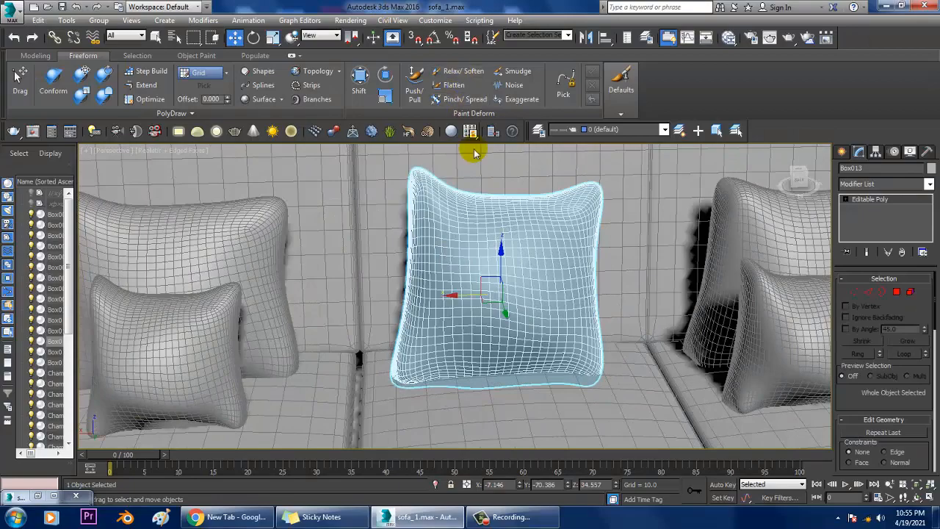
Inspect the furnished scene with edged faces off and on, and compare it with the reference photo
scroll(549, 262, "down", 8)
middle_click_drag(562, 253, 473, 254, "alt")
key("F4")
scroll(474, 253, "up", 3)
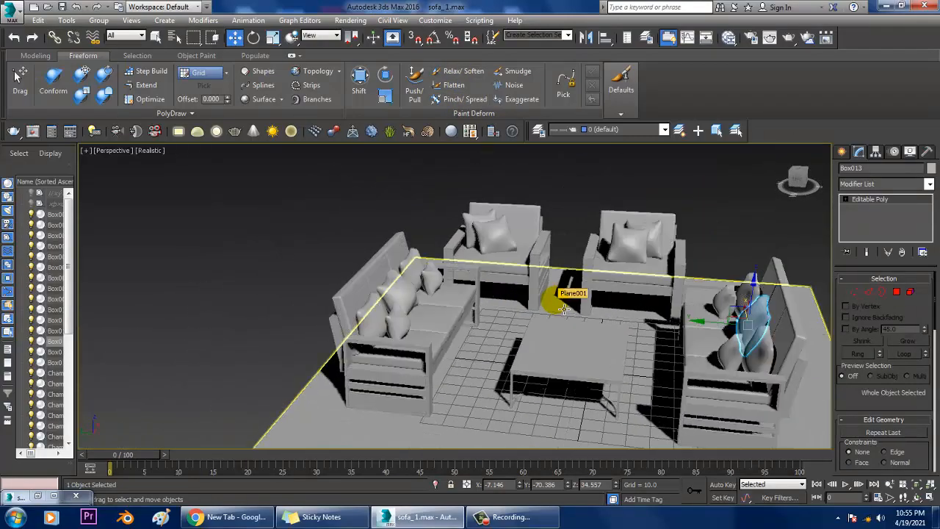
key("F4")
middle_click_drag(576, 320, 548, 319, "alt")
scroll(546, 319, "up", 5)
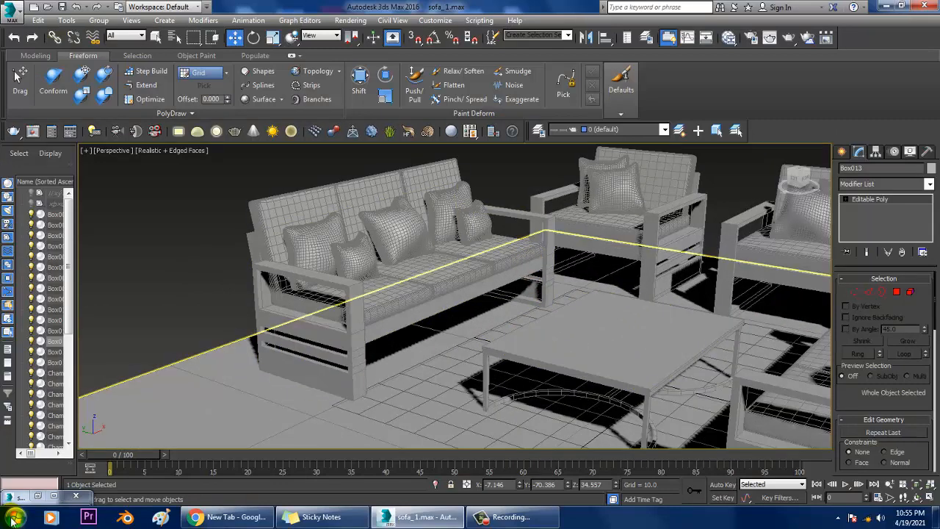
left_click(64, 499)
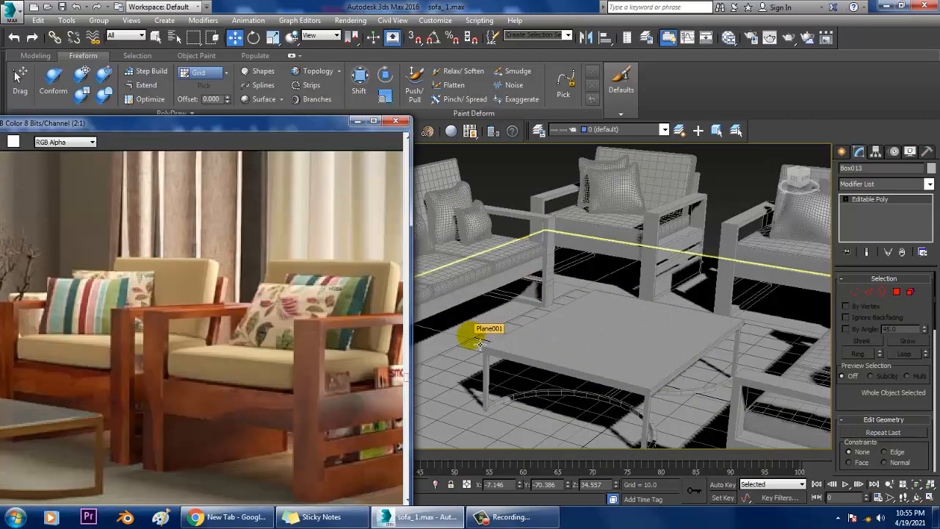
scroll(193, 300, "down", 1)
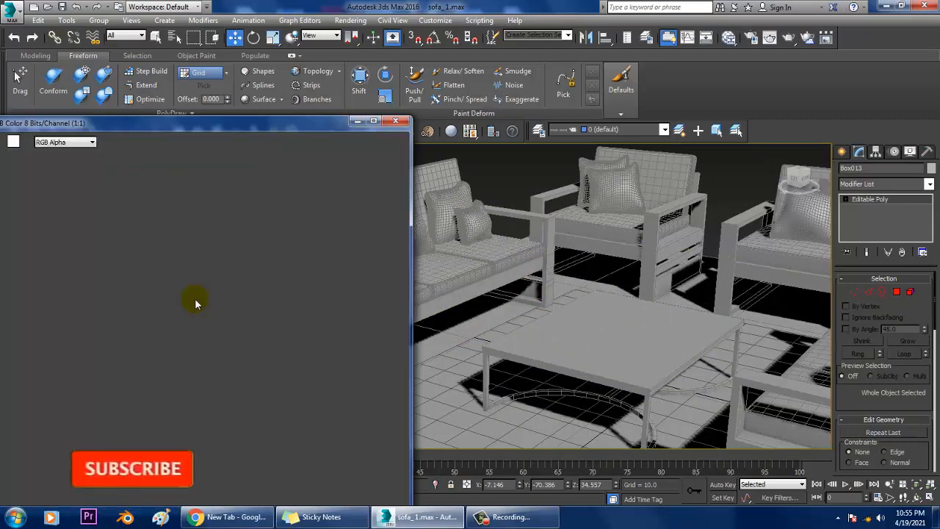
left_click(358, 121)
Clear the selection, frame the whole seating group and enlarge the viewport with Expert Mode
left_click(525, 246)
middle_click_drag(539, 260, 396, 301)
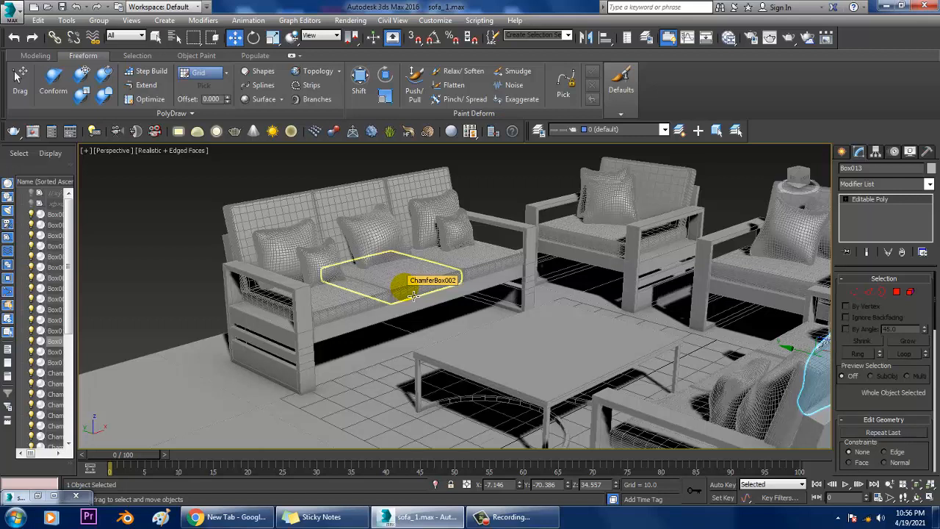
left_click(498, 192)
middle_click_drag(499, 193, 467, 174, "alt")
key("ctrl+x")
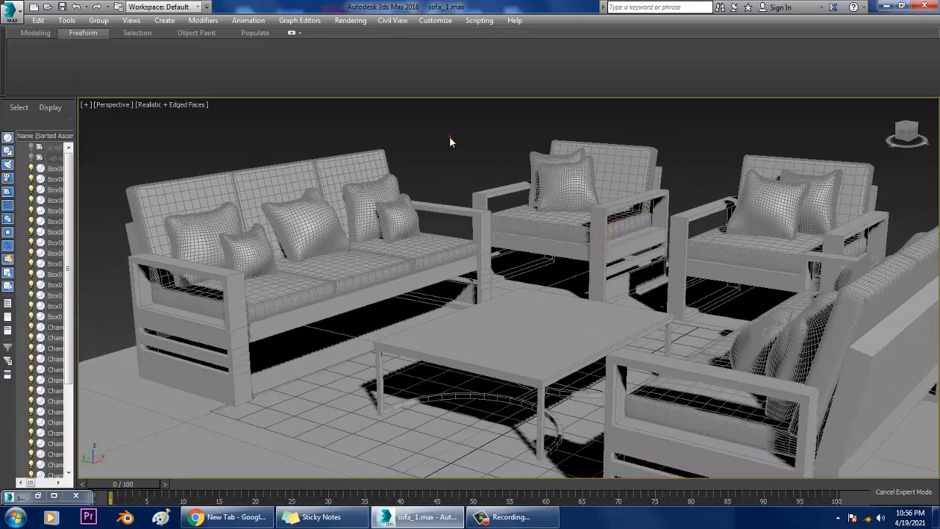
left_click(450, 137)
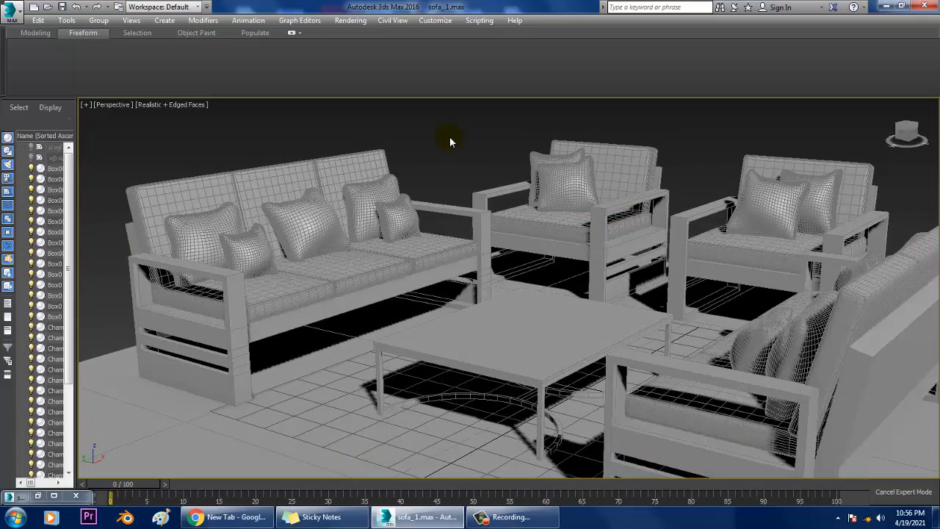